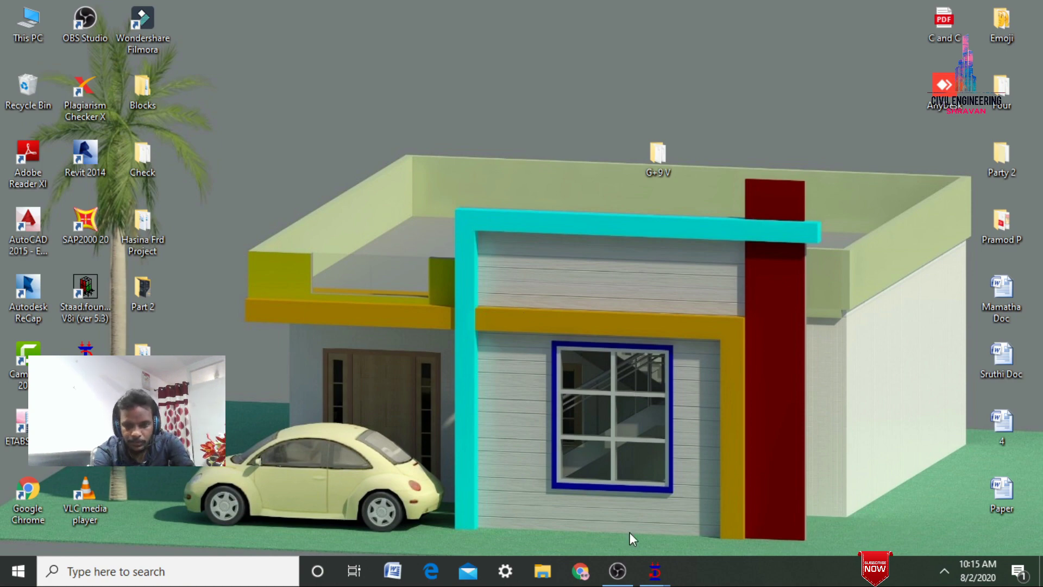
Switch to STAAD.Pro and start a new seismic definition in the G+8 model's load definitions
mouse_move(655, 571)
click(709, 502)
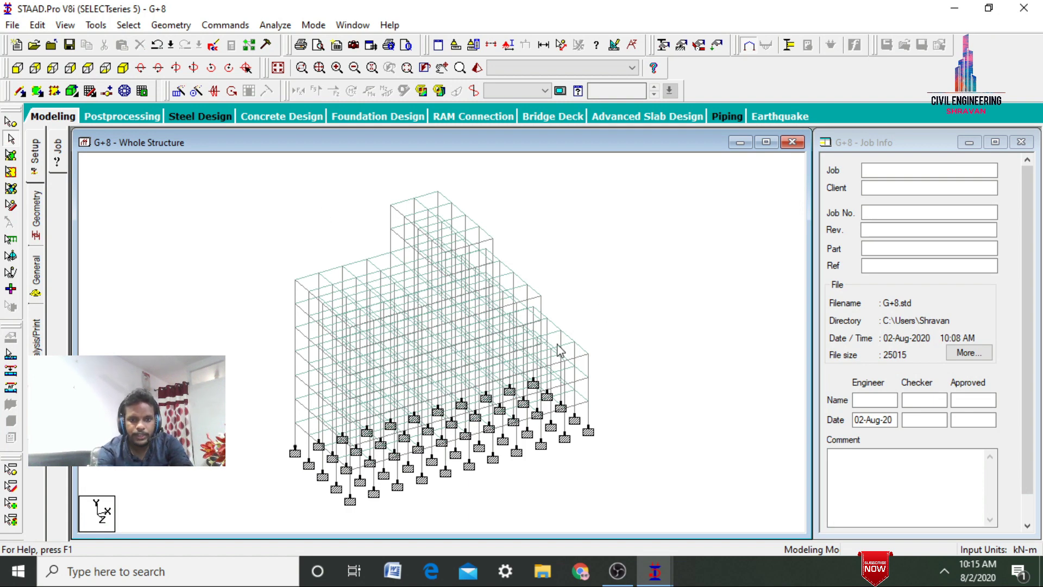
click(31, 293)
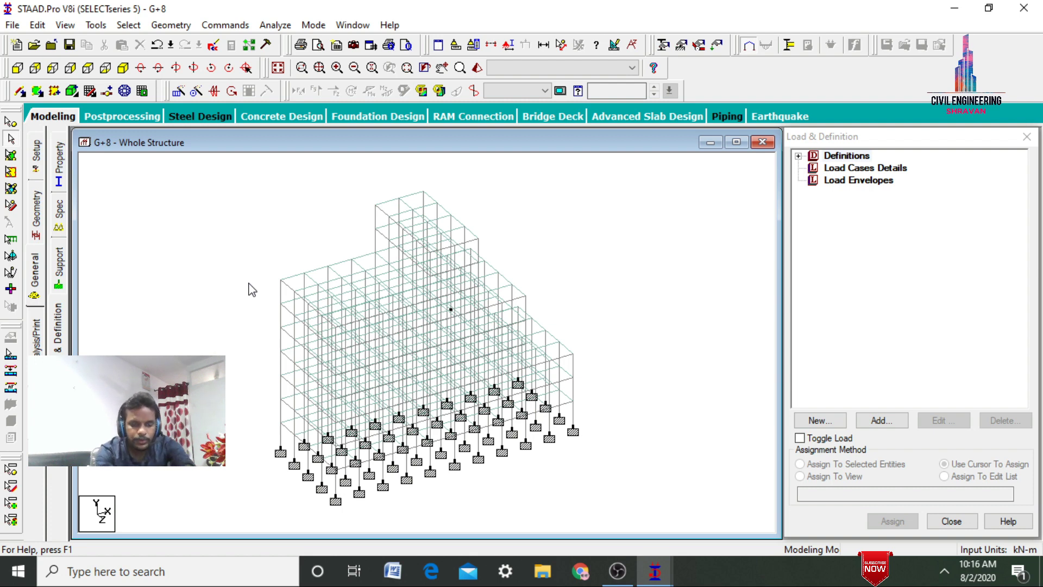
click(798, 156)
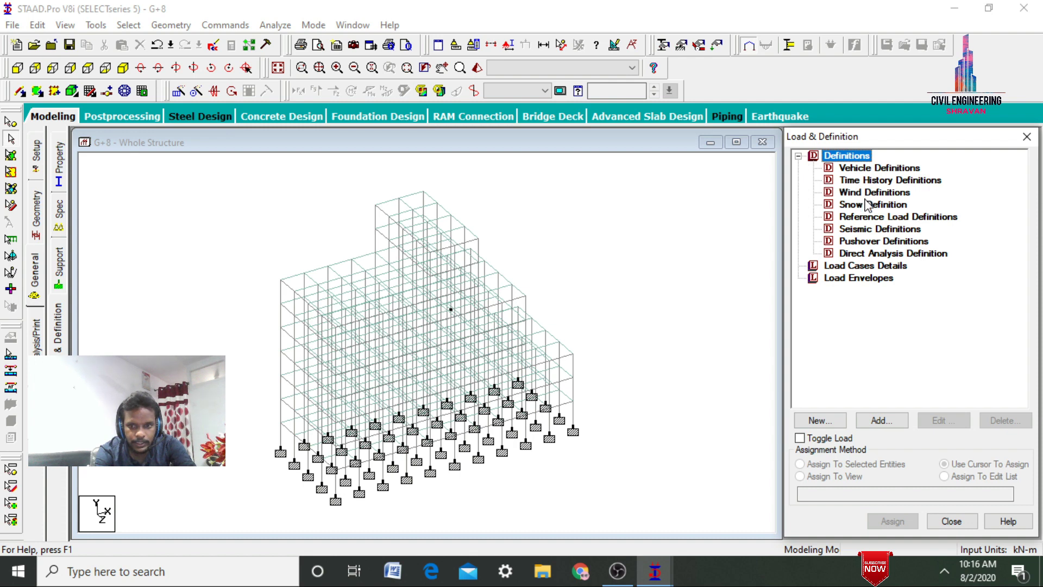
click(869, 233)
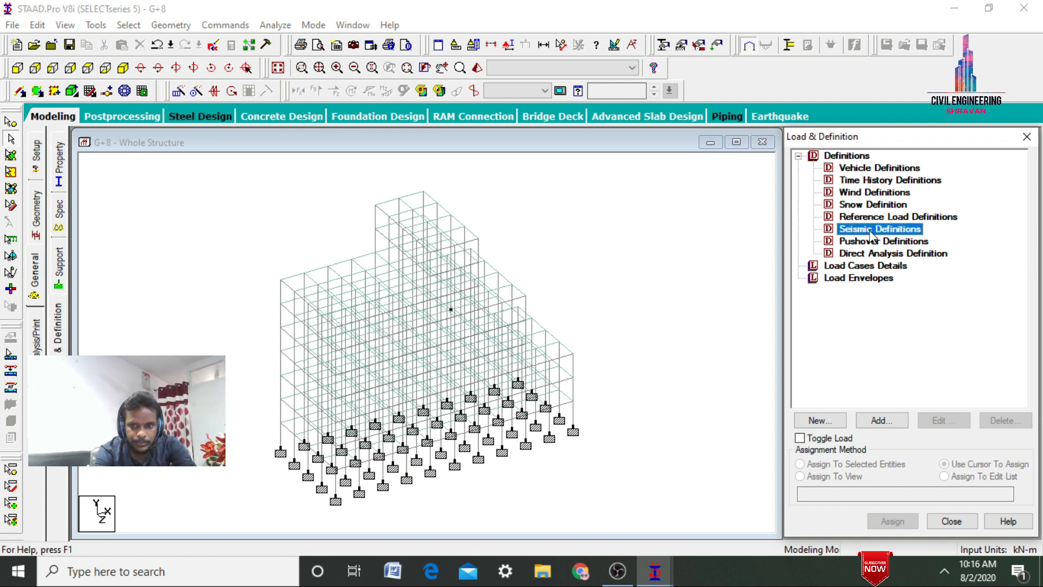
click(880, 420)
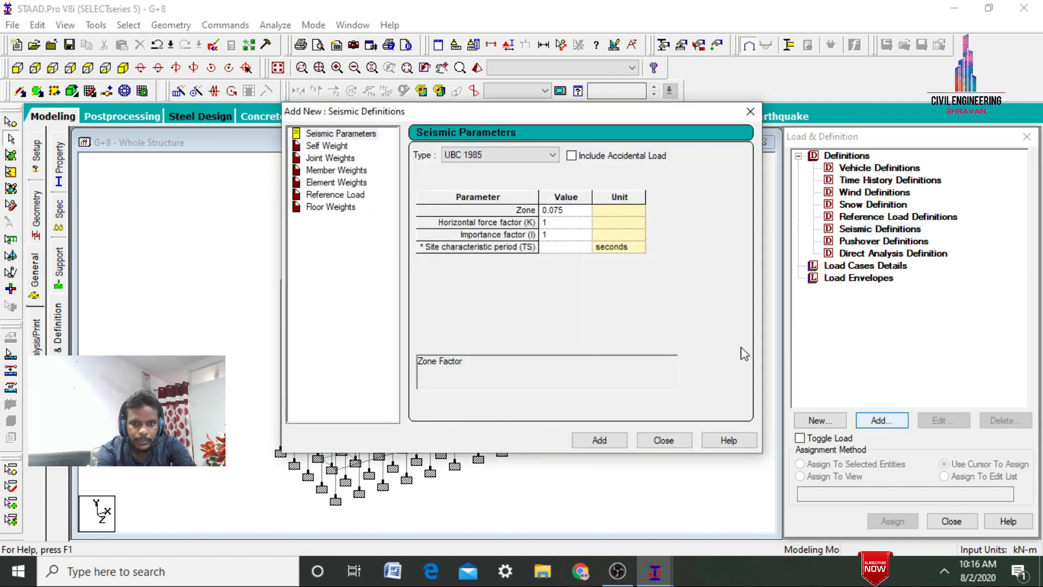
Set the seismic type to IS 1893 - 2002/2005 and choose seismic zone V in its parameter generator
click(471, 156)
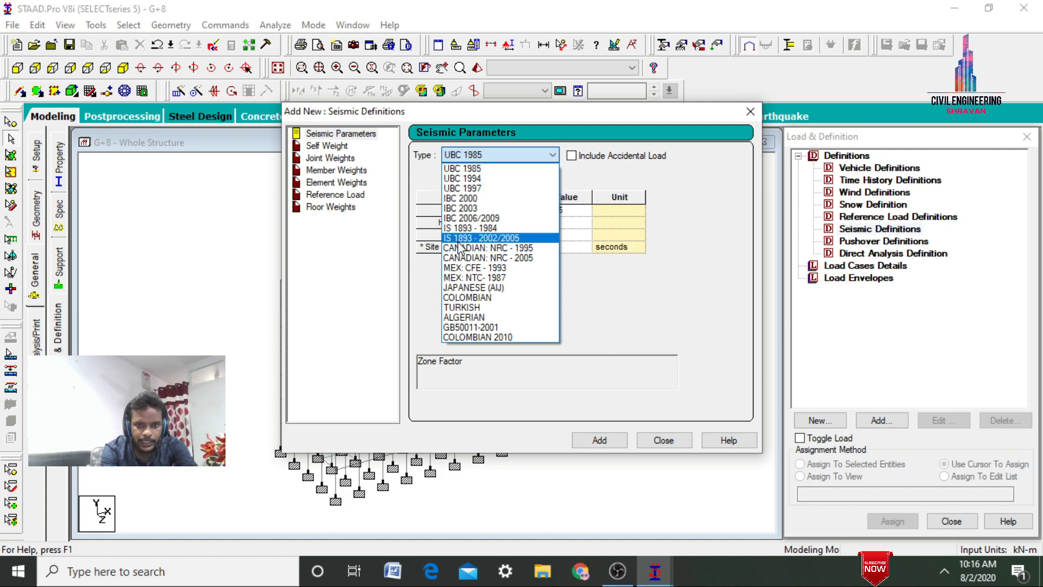
click(461, 238)
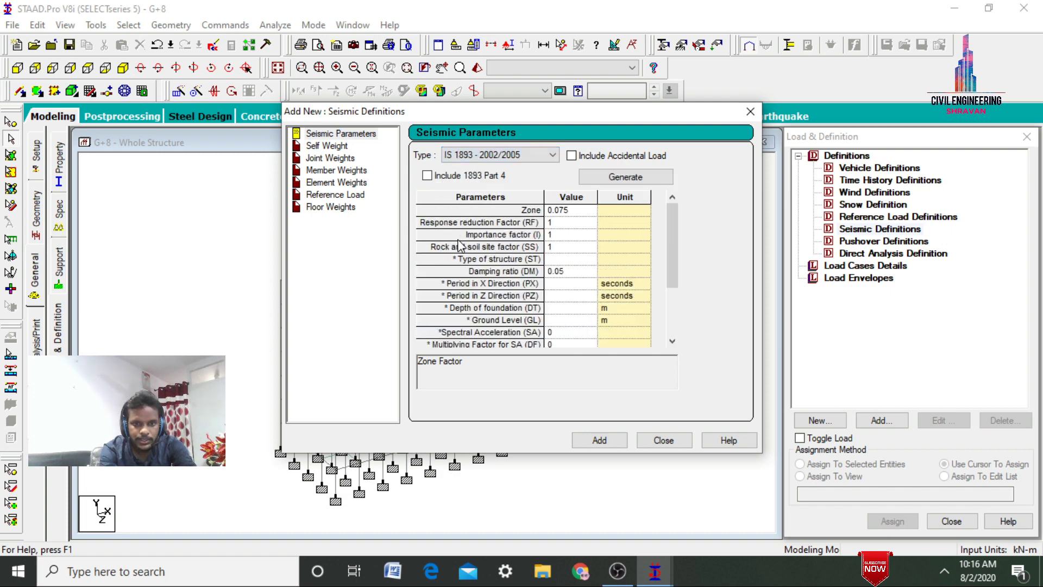
click(644, 183)
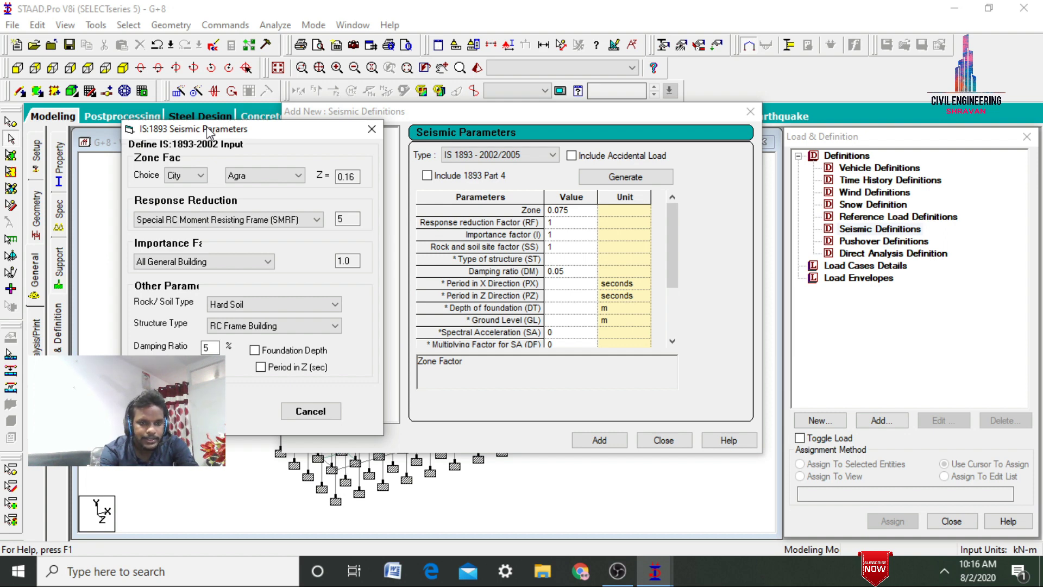
click(198, 176)
click(179, 199)
click(263, 175)
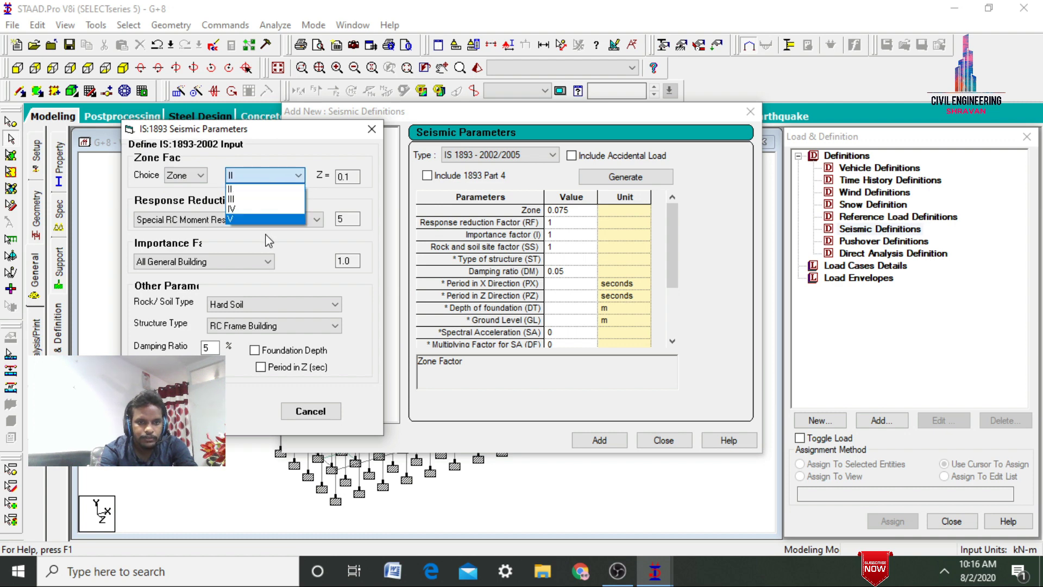
click(279, 219)
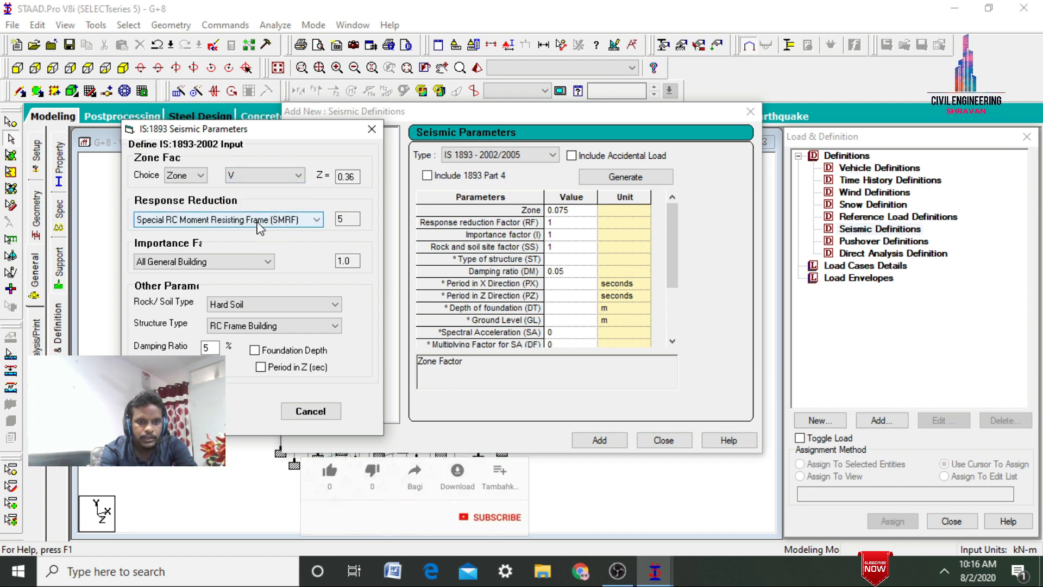
Set the importance factor to Important Building, choose the soil type for site factor 2, and generate the seismic parameters
click(346, 219)
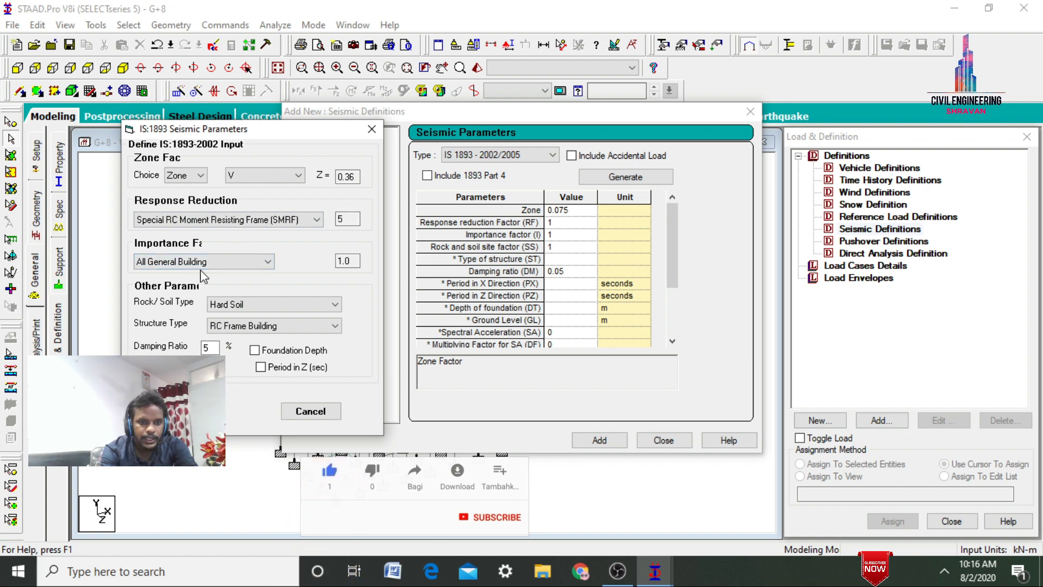
click(218, 264)
click(217, 266)
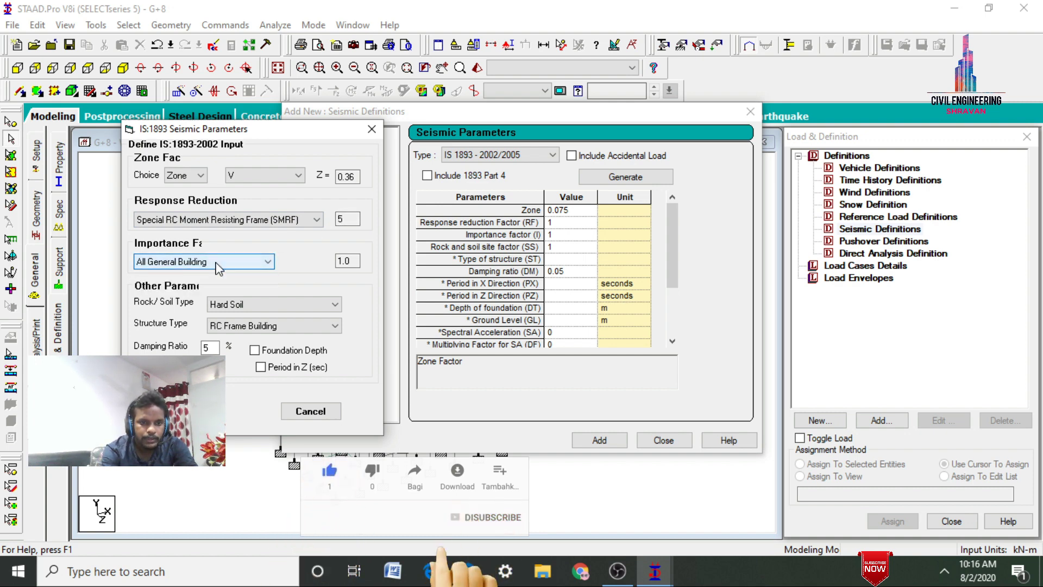
click(216, 264)
click(212, 275)
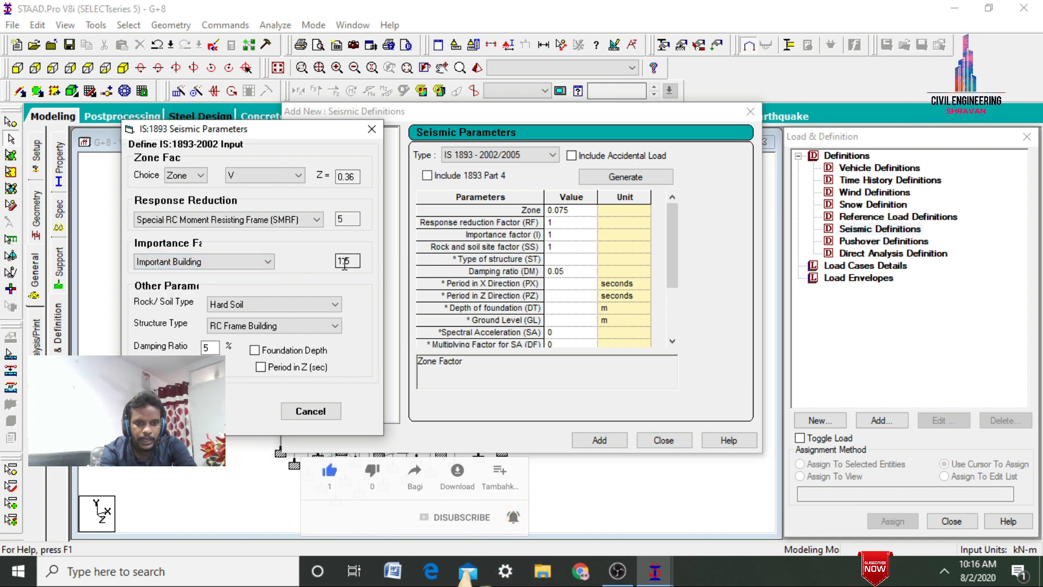
click(215, 305)
click(227, 328)
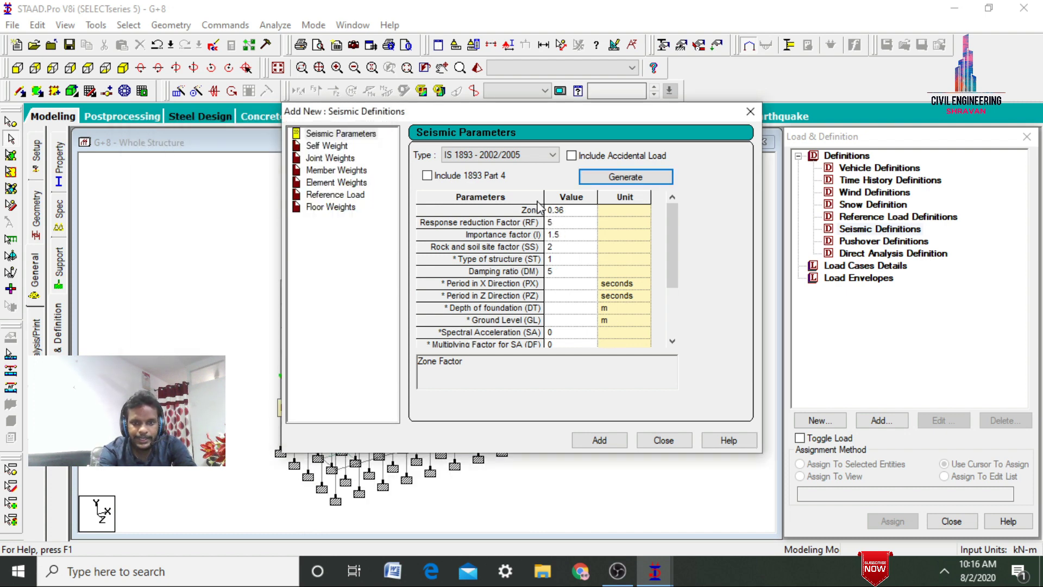
Set the damping ratio to 0.05 and add the seismic parameters to the definition
click(568, 275)
text(0)
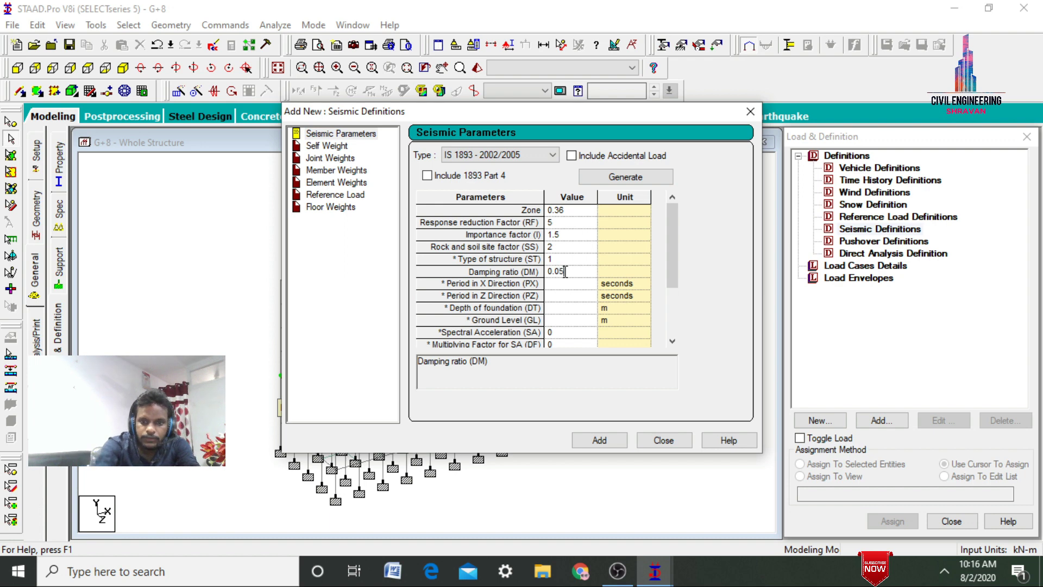
click(587, 441)
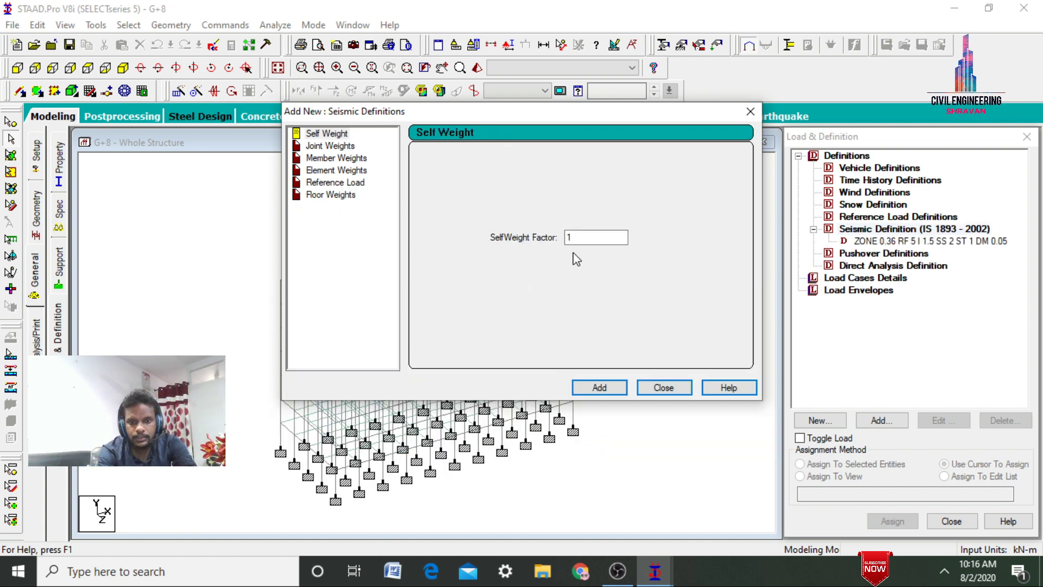
Add a self weight with factor 1 to the seismic definition and close the dialog
click(595, 239)
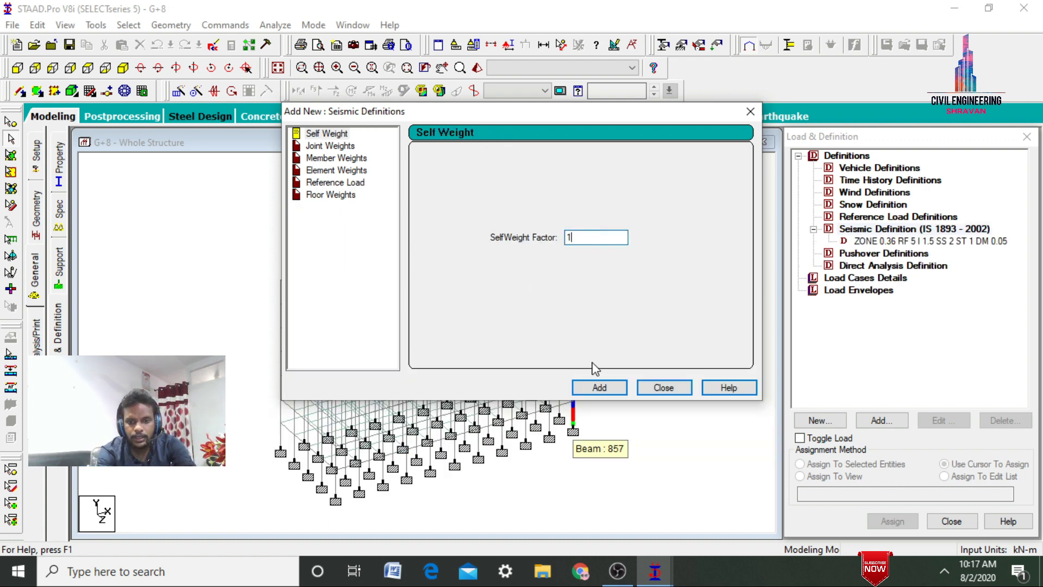
click(599, 387)
click(663, 388)
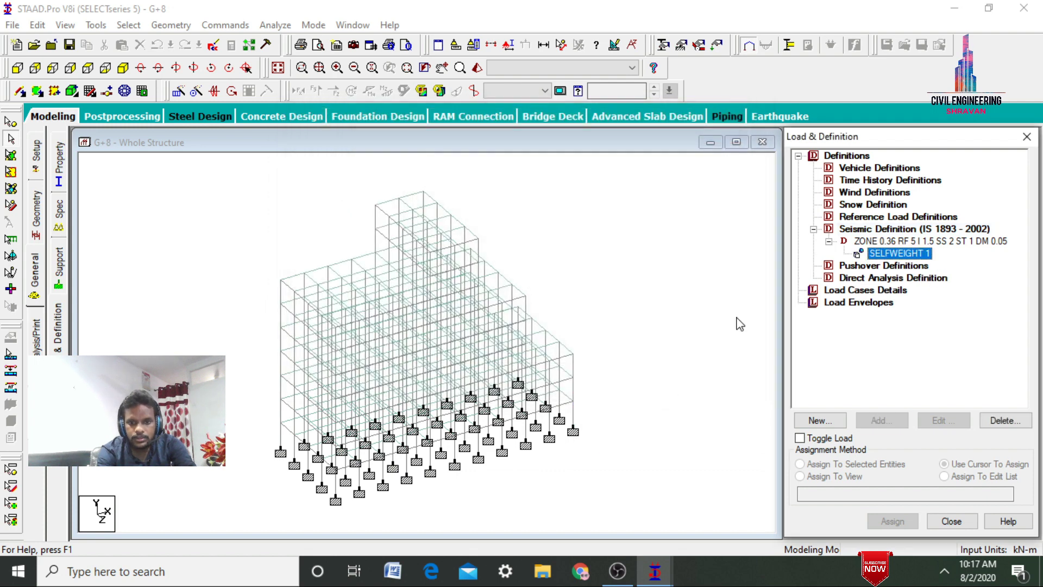
Add wind definition type 1 with the comment WIND 1
click(868, 193)
click(881, 421)
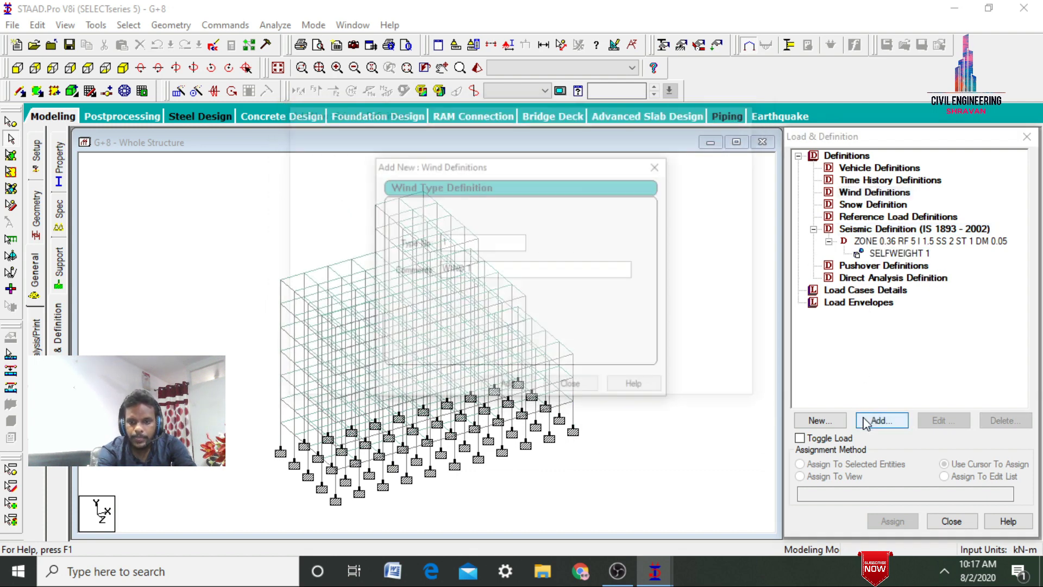
click(462, 248)
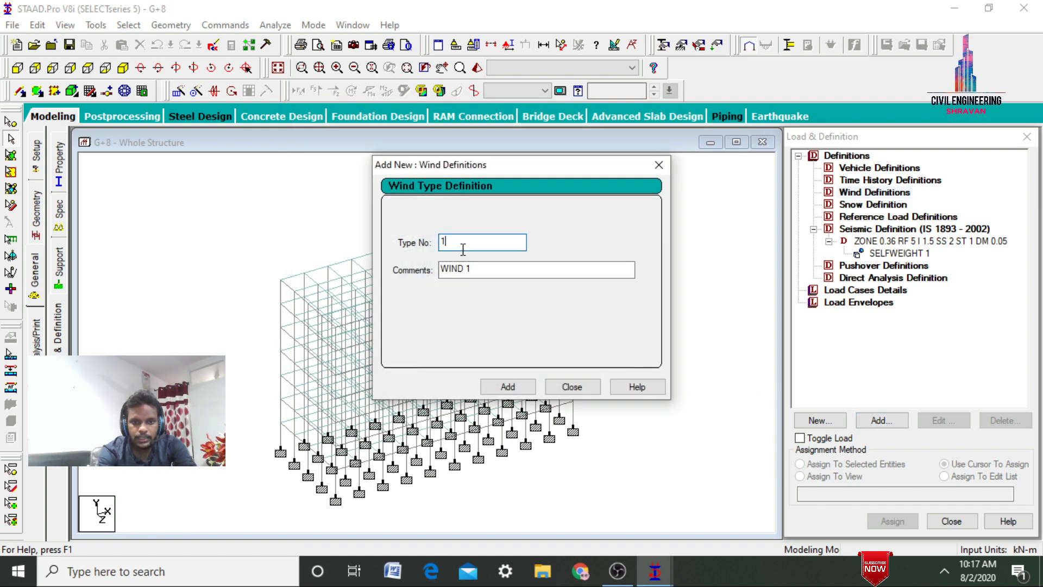
click(509, 386)
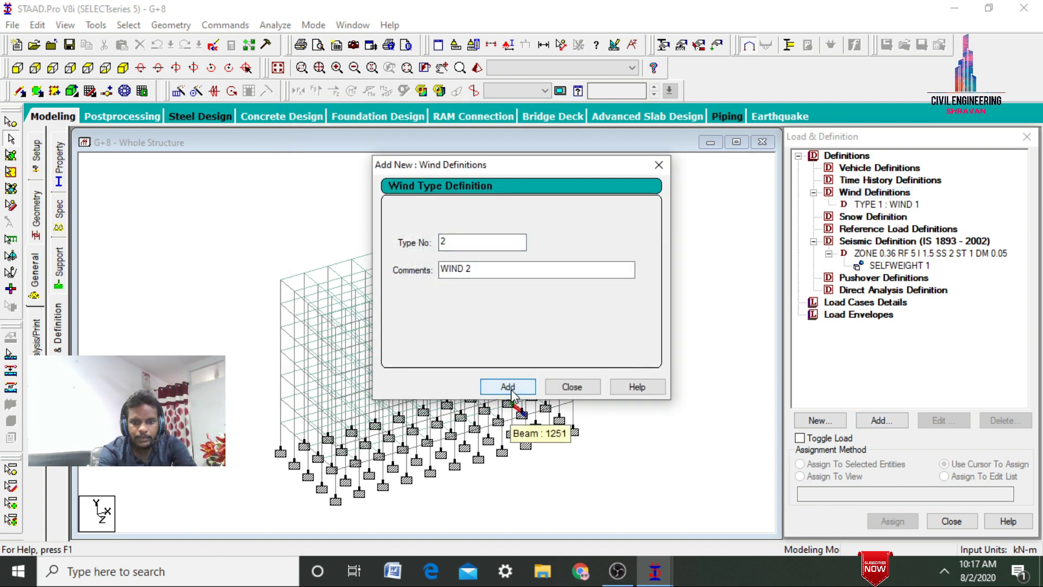
click(572, 386)
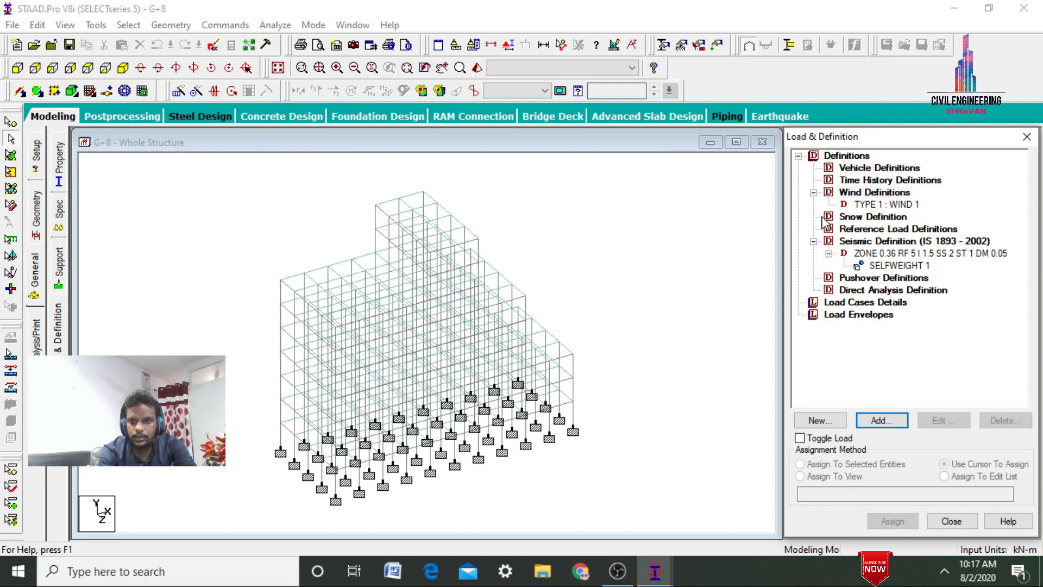
Start a custom intensity table for WIND 1 with 1 kN/m² at 27 m height in the first row
click(858, 205)
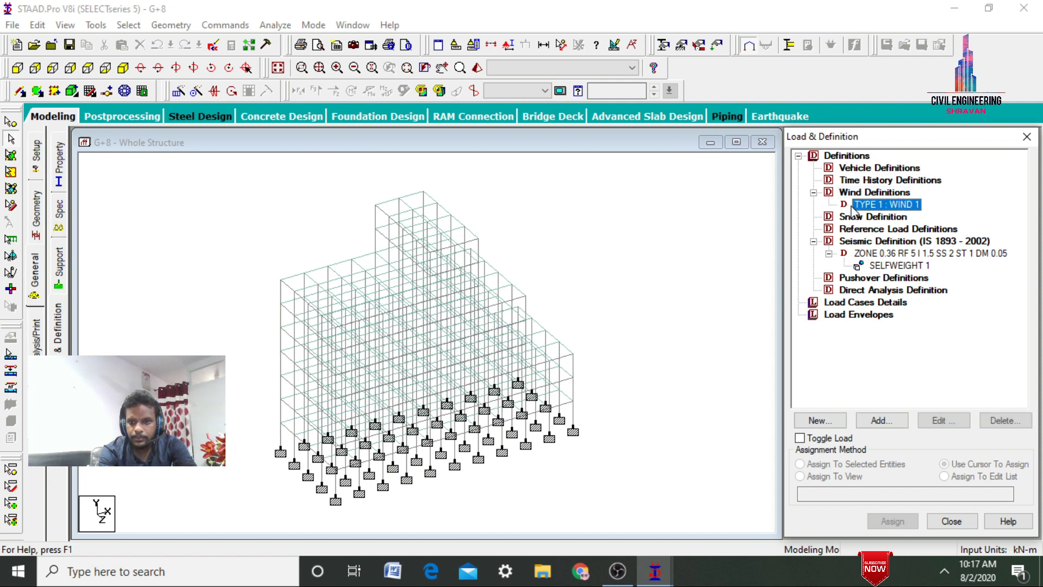
click(876, 421)
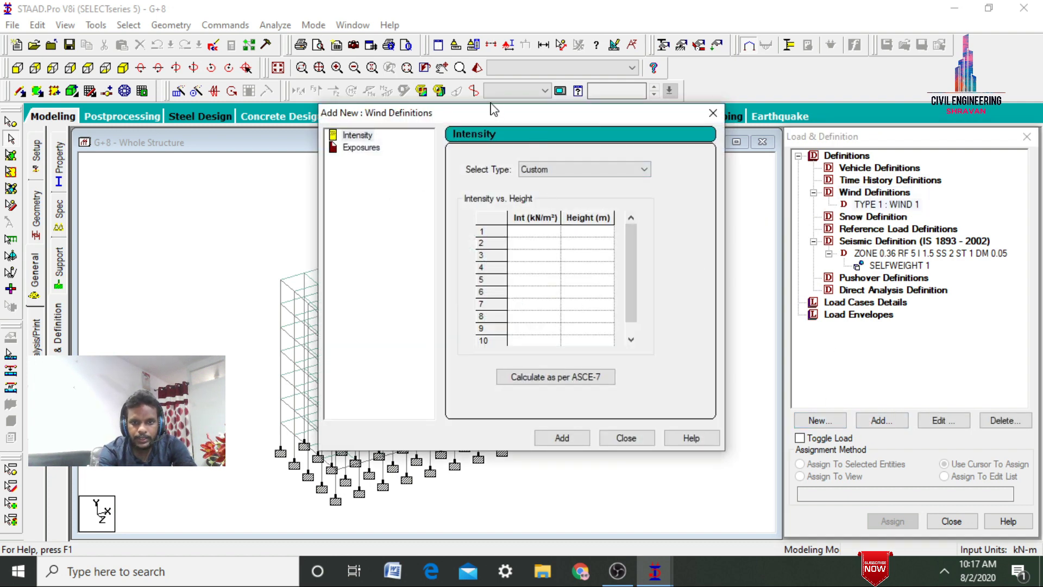
drag(551, 119, 788, 110)
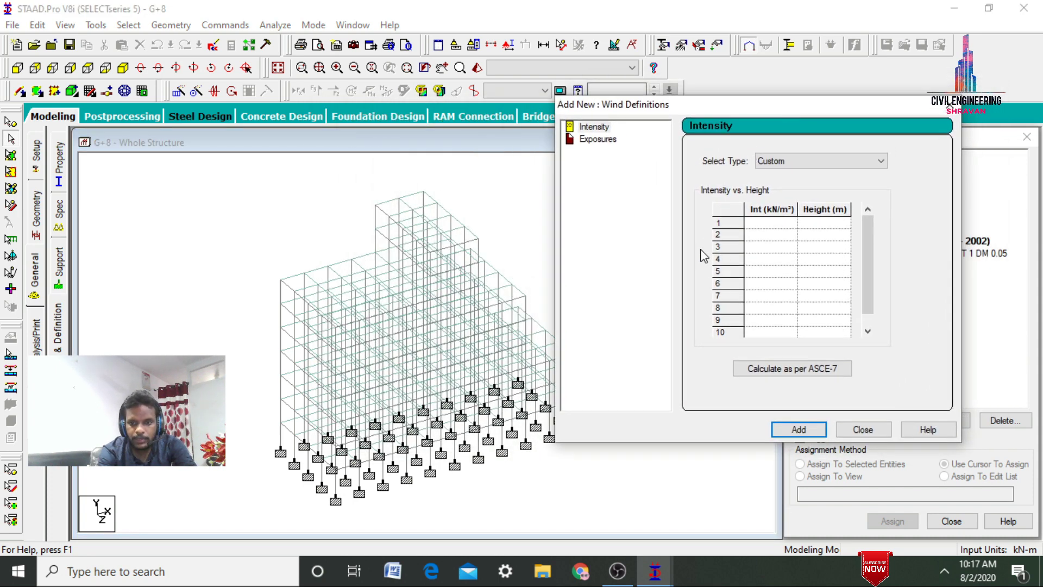
click(775, 224)
text(1)
key(Tab)
text(2)
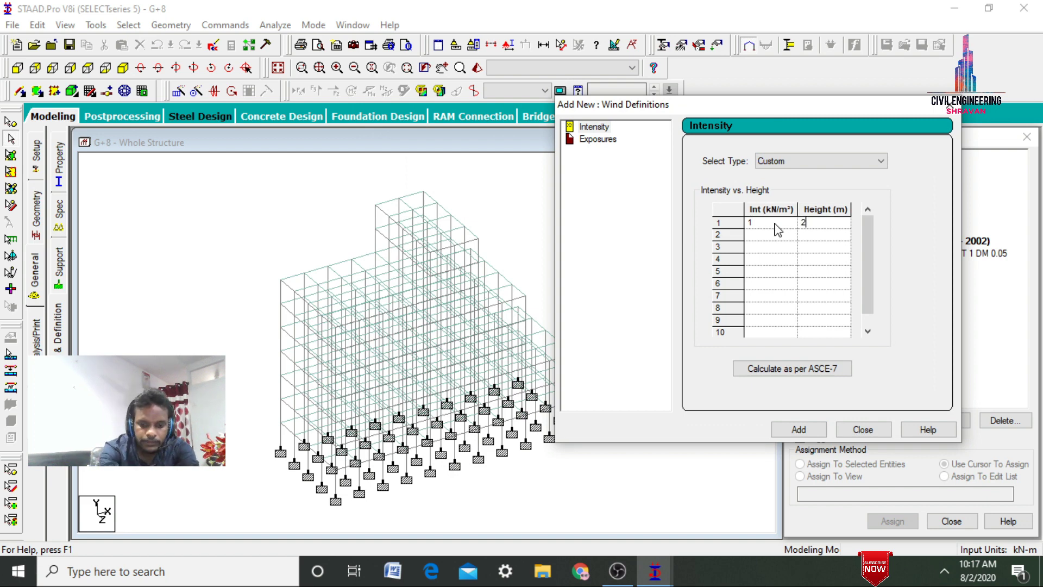
key(Tab)
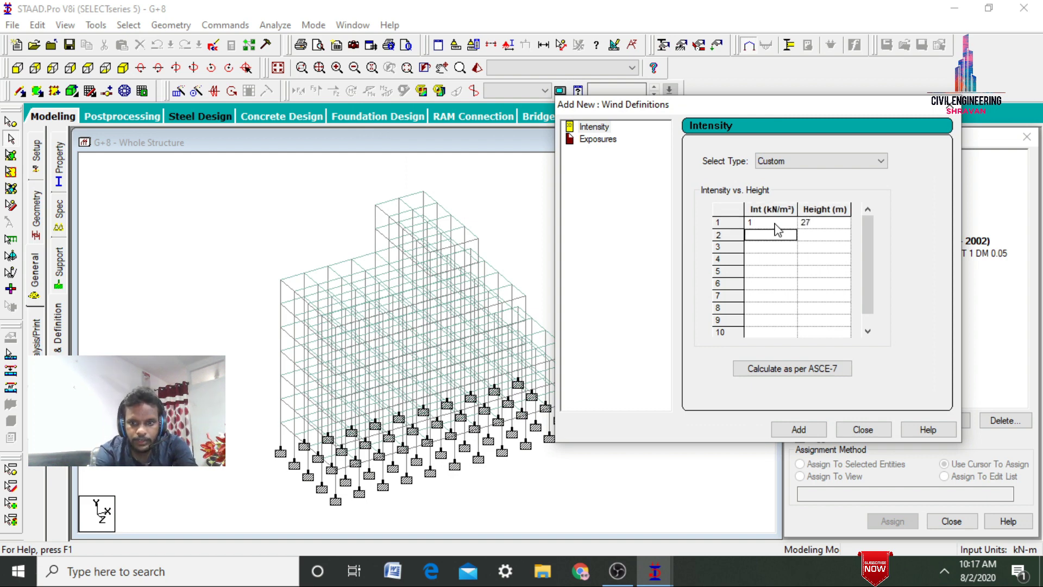
Enter wind intensities of 0.5 kN/m² at 18 m, 0.2 at 9 m and 0.1 at 3 m, and add the table
text(0.5)
key(Tab)
text(18)
key(Tab)
text(0.)
key(Tab)
text(9)
key(Tab)
text(0)
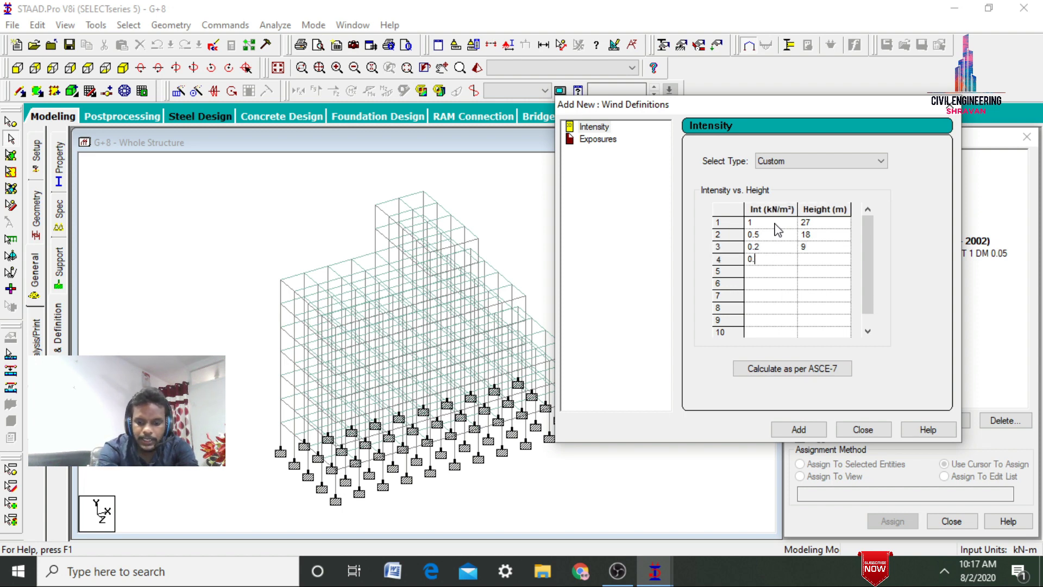
text(.1)
key(Tab)
text(3)
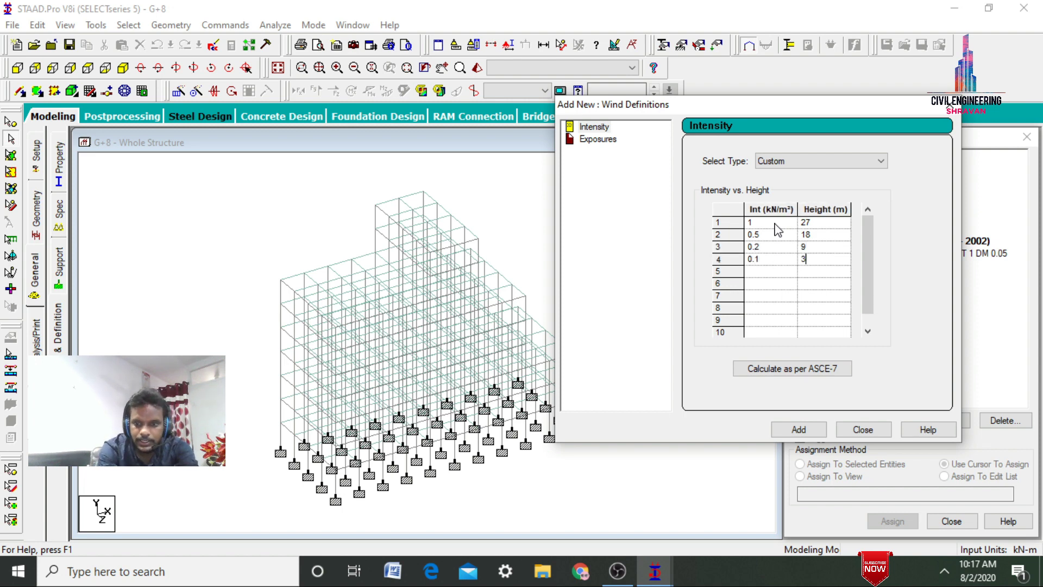
click(799, 429)
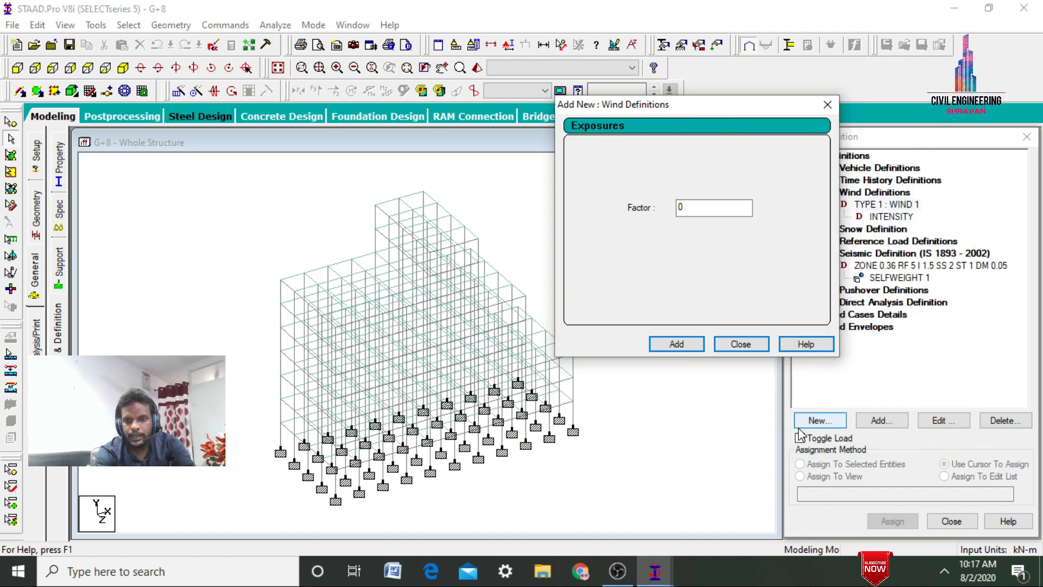
Add a wind exposure with factor 1 to WIND 1 and close the dialog
double_click(689, 205)
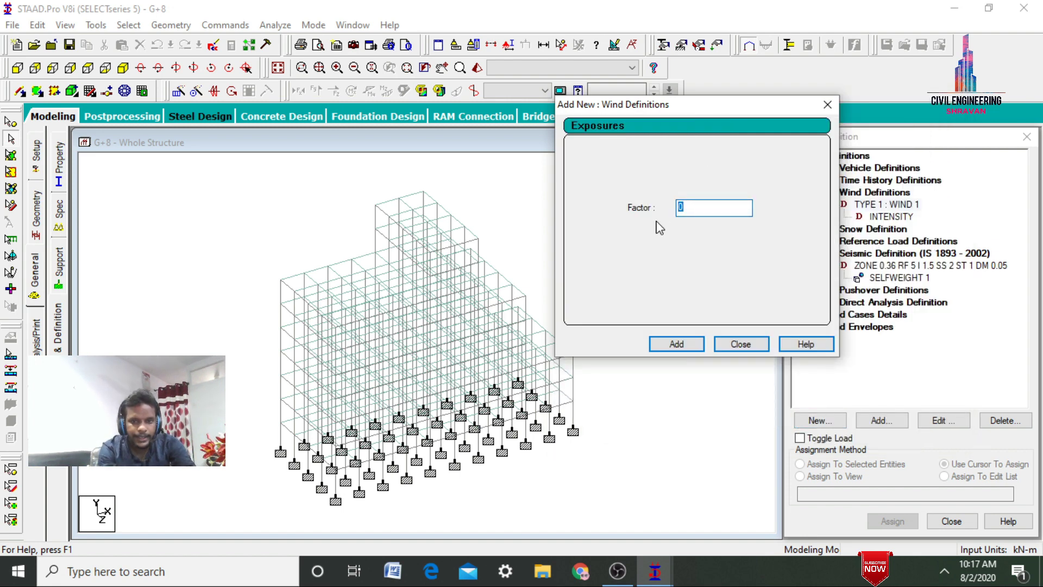
text(1)
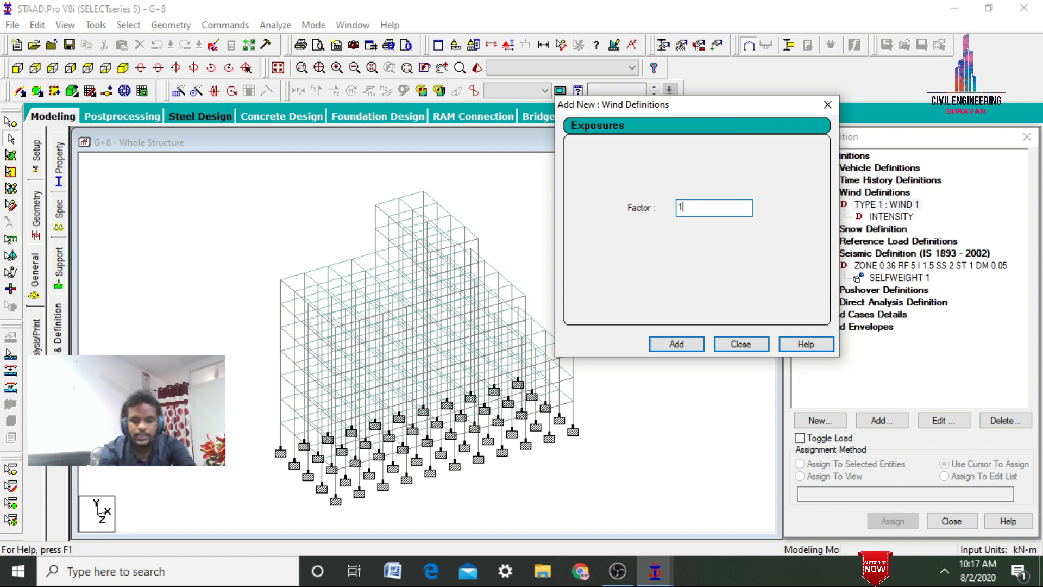
key(Return)
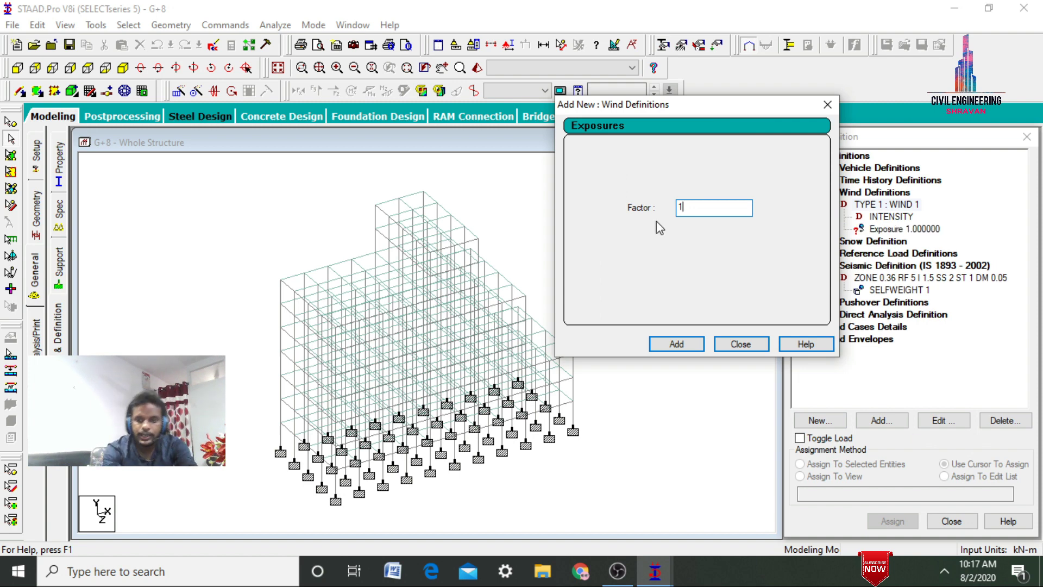
click(749, 344)
Assign the wind exposure to the whole structure in view and confirm the assignment
click(903, 231)
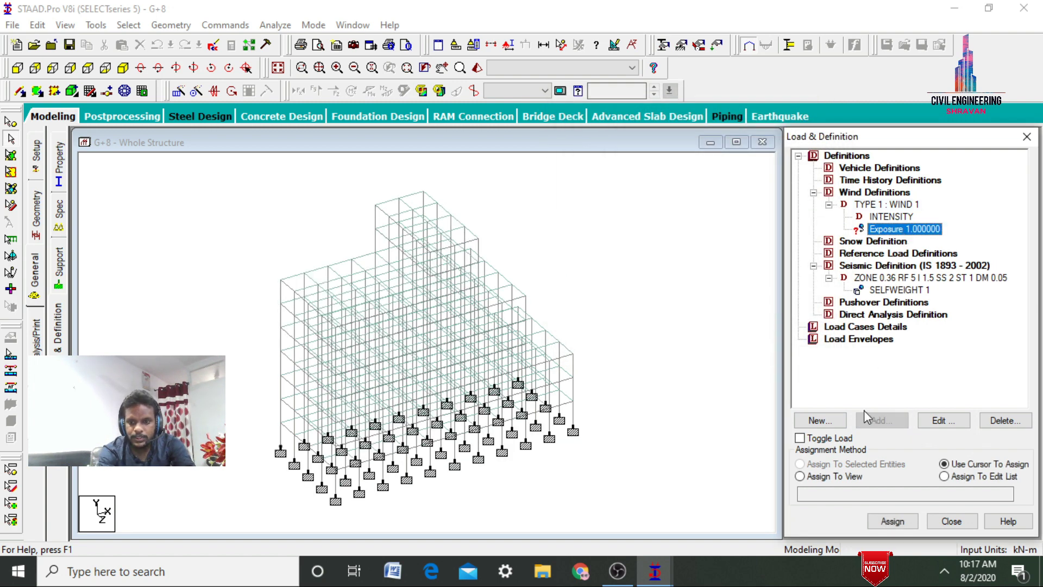
click(837, 477)
click(886, 523)
key(Return)
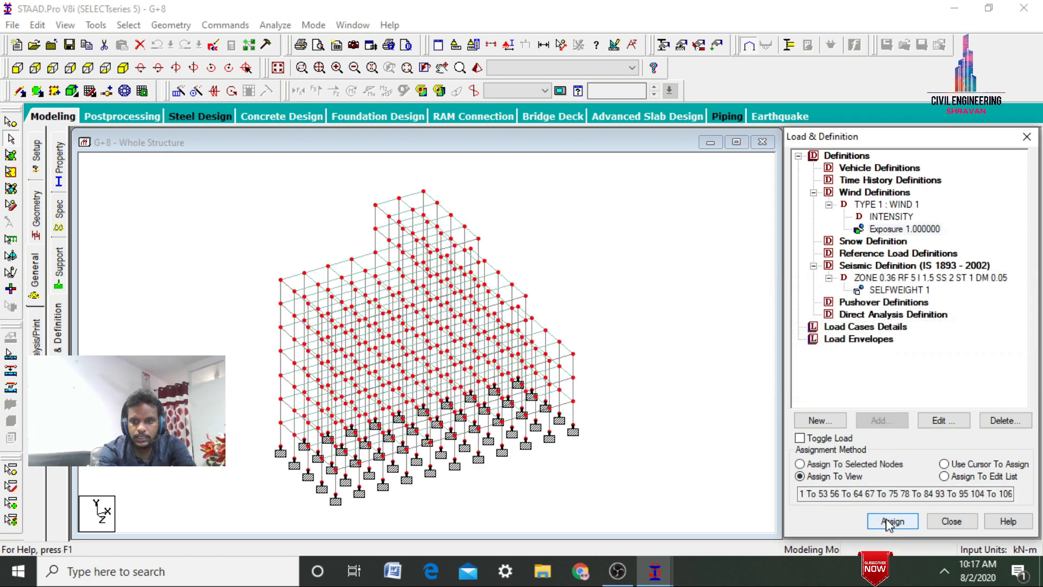
Create primary load case 1 with loading type Seismic and the title E X
click(656, 256)
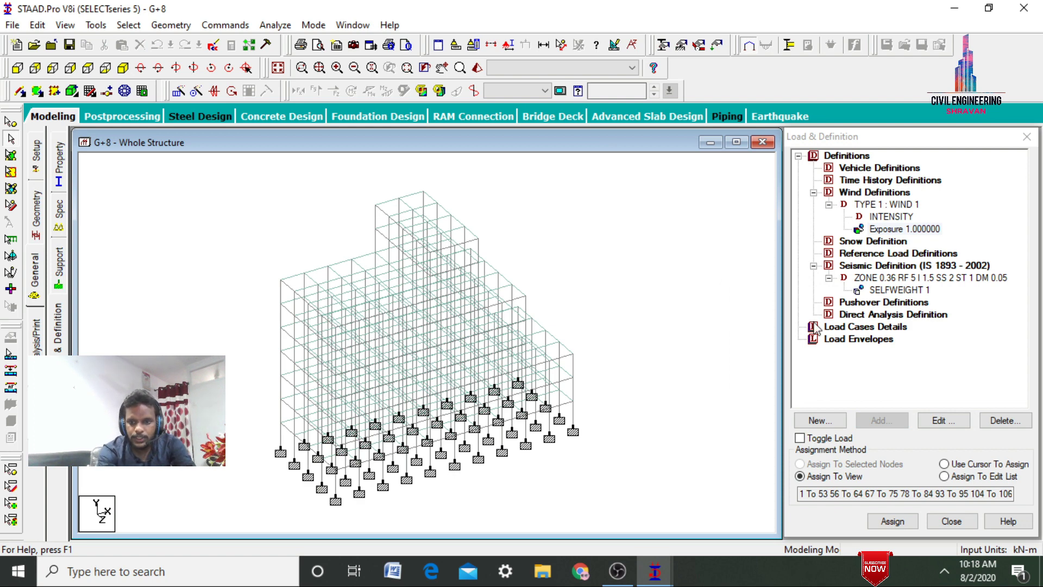
click(845, 327)
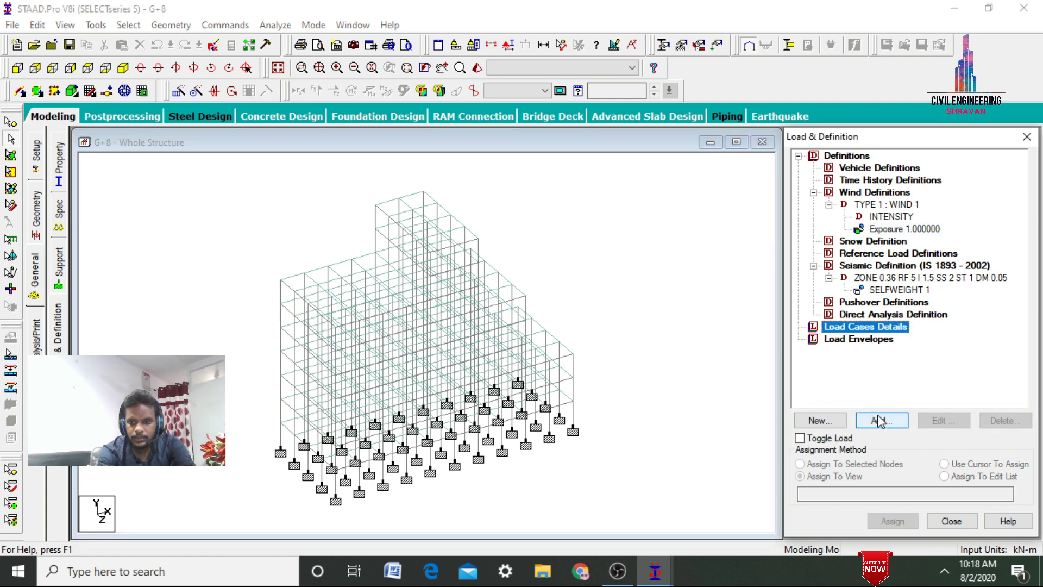
click(880, 419)
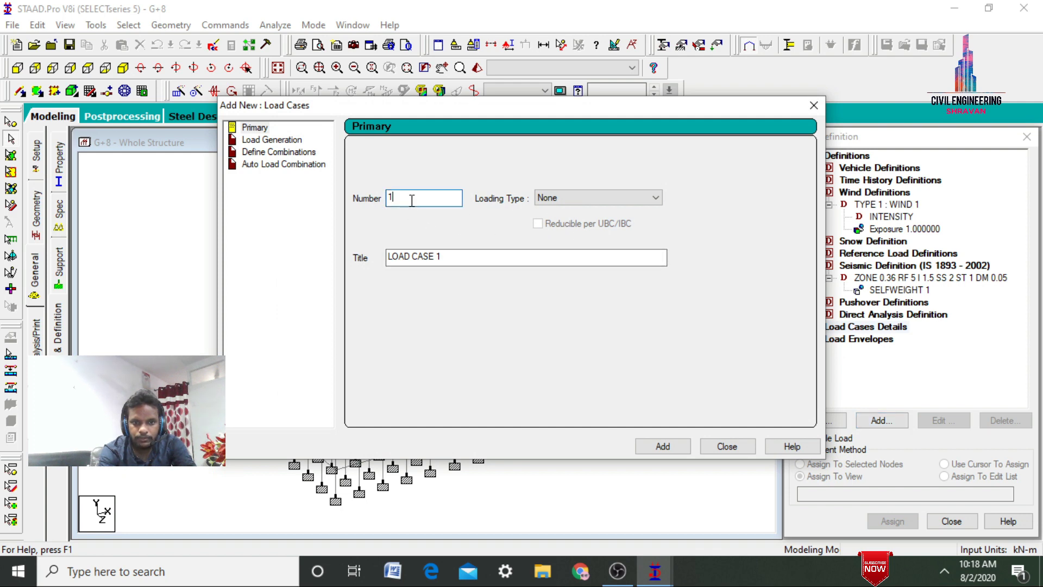
click(543, 200)
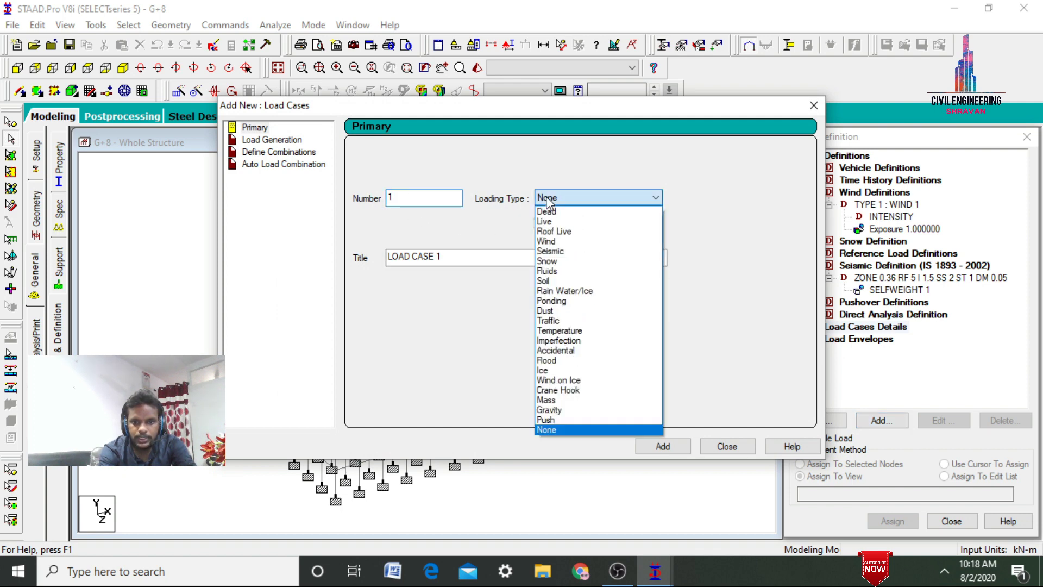
click(559, 252)
drag(457, 256, 387, 250)
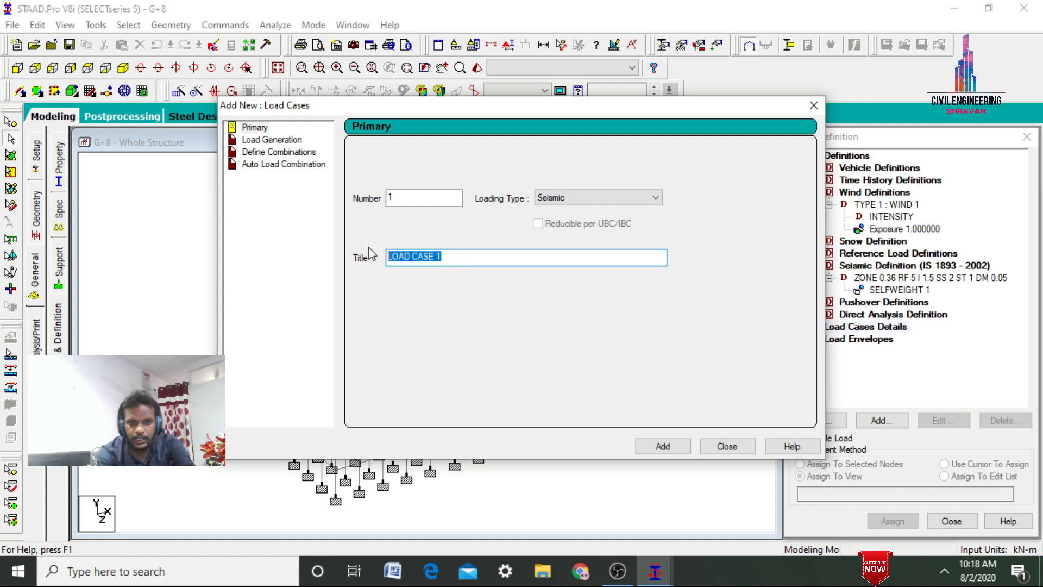
text(E X)
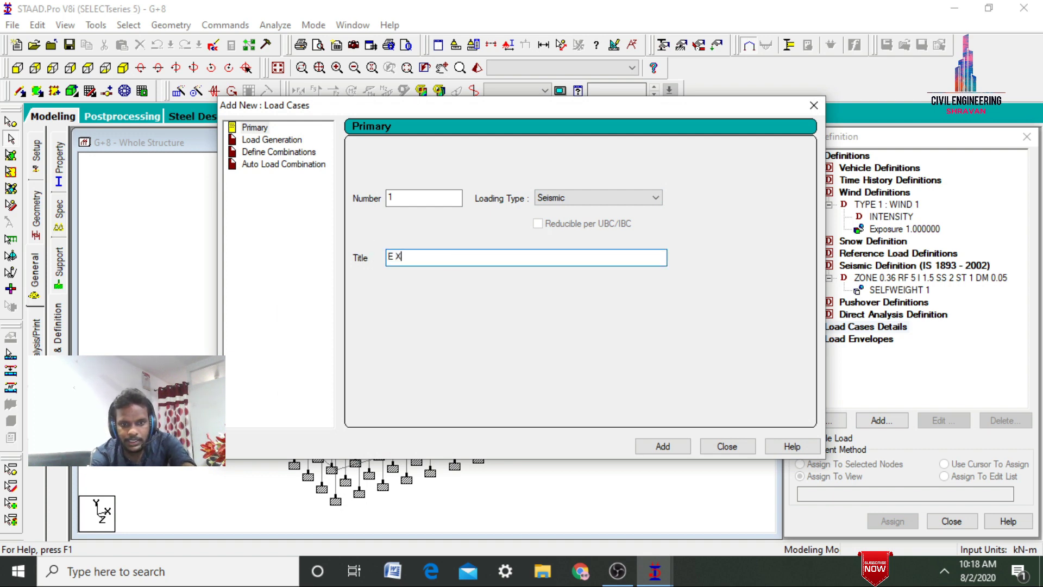
key(Return)
Add a second Seismic primary load case titled E Z
key(shift+Home)
key(BackSpace)
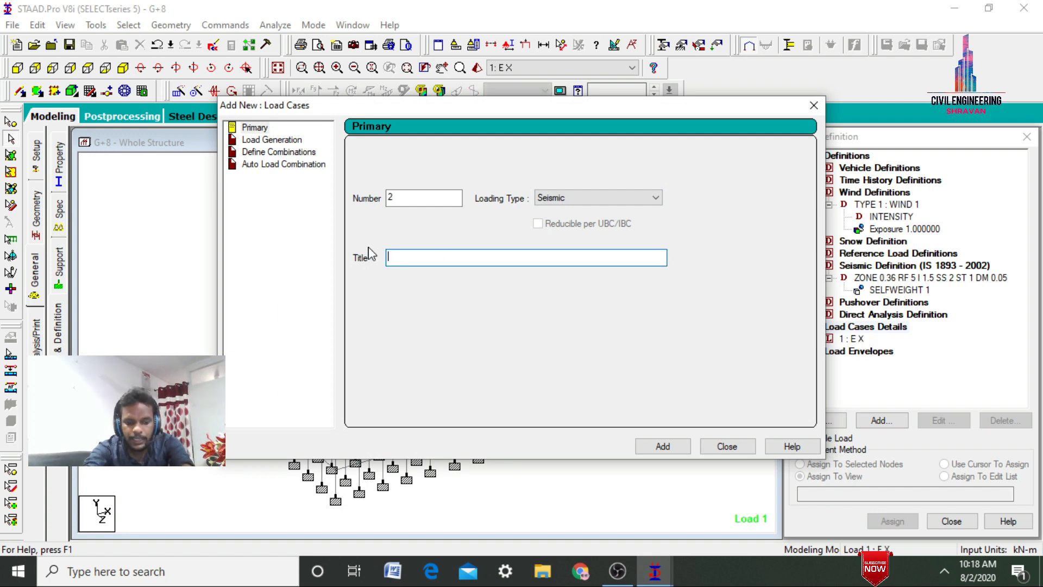
text(E Z)
key(Return)
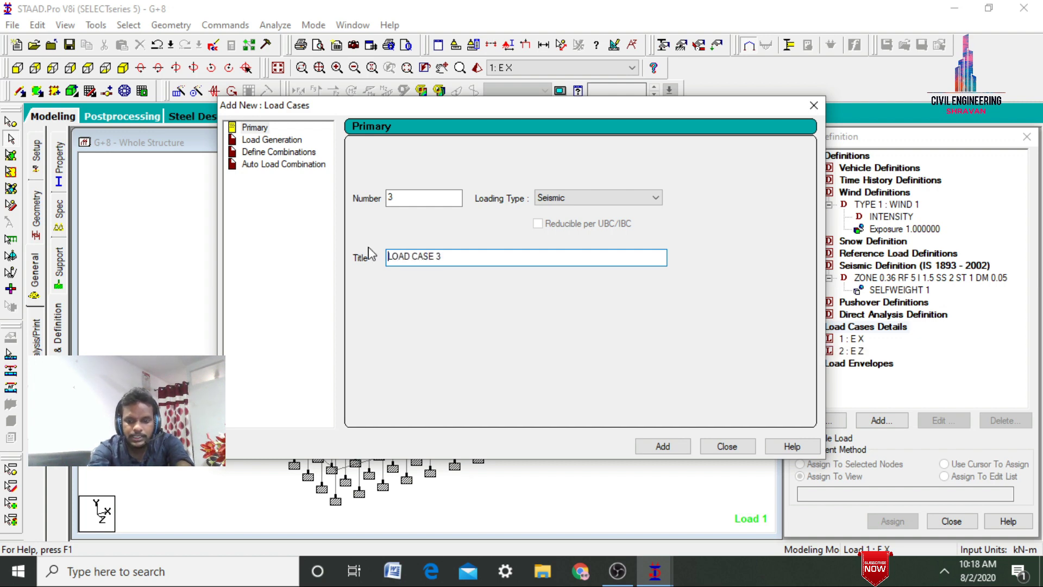
Add primary load case 3 with loading type Wind and the title W X
click(567, 199)
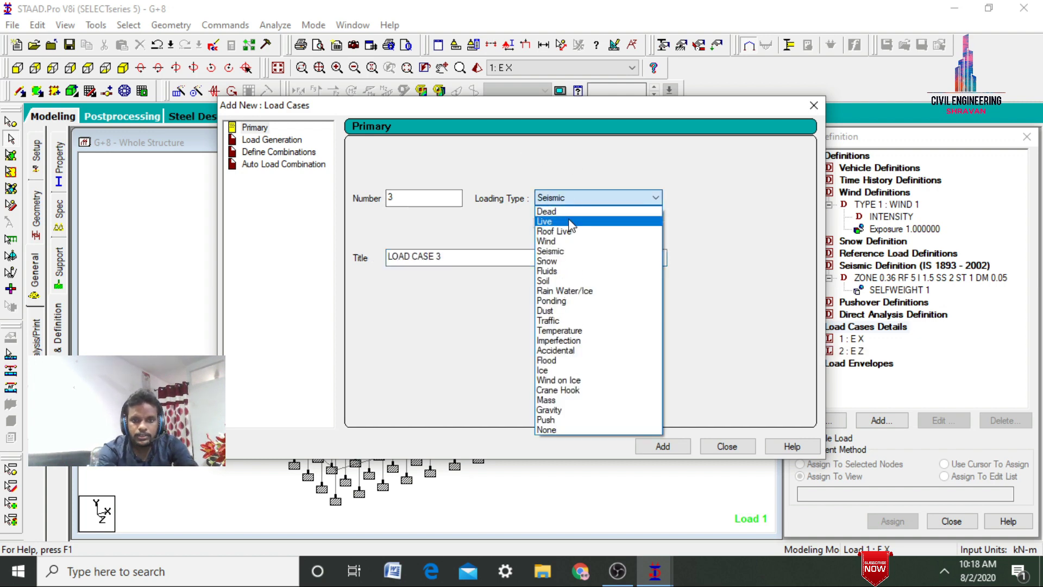
click(559, 246)
drag(474, 256, 337, 274)
text(W X)
key(Return)
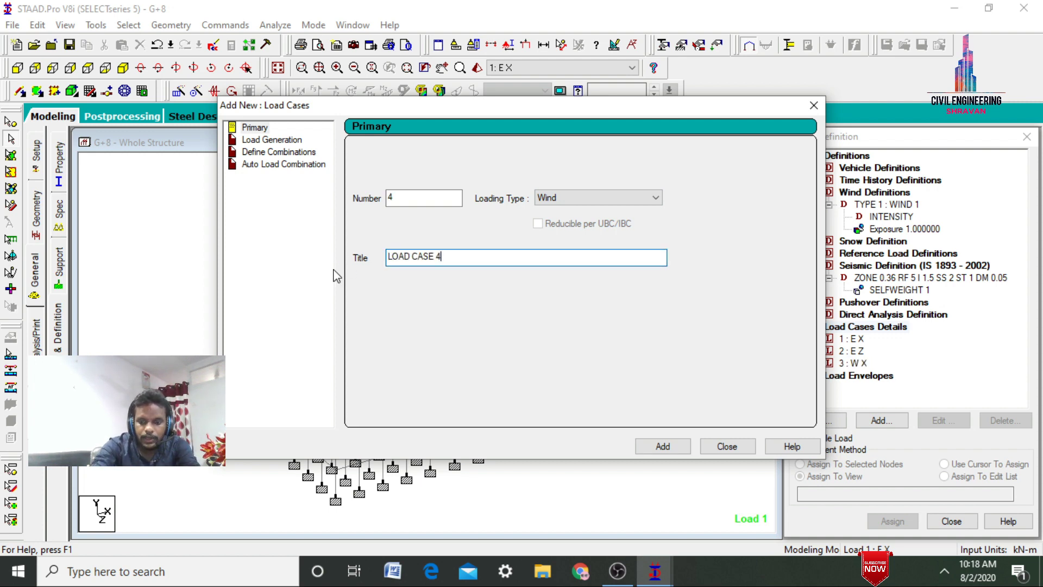
Add primary load case 4, also of type Wind, with the title W Z
key(BackSpace)
key(BackSpace)
key(BackSpace)
key(BackSpace)
key(BackSpace)
key(BackSpace)
key(BackSpace)
key(BackSpace)
key(BackSpace)
key(BackSpace)
text(W)
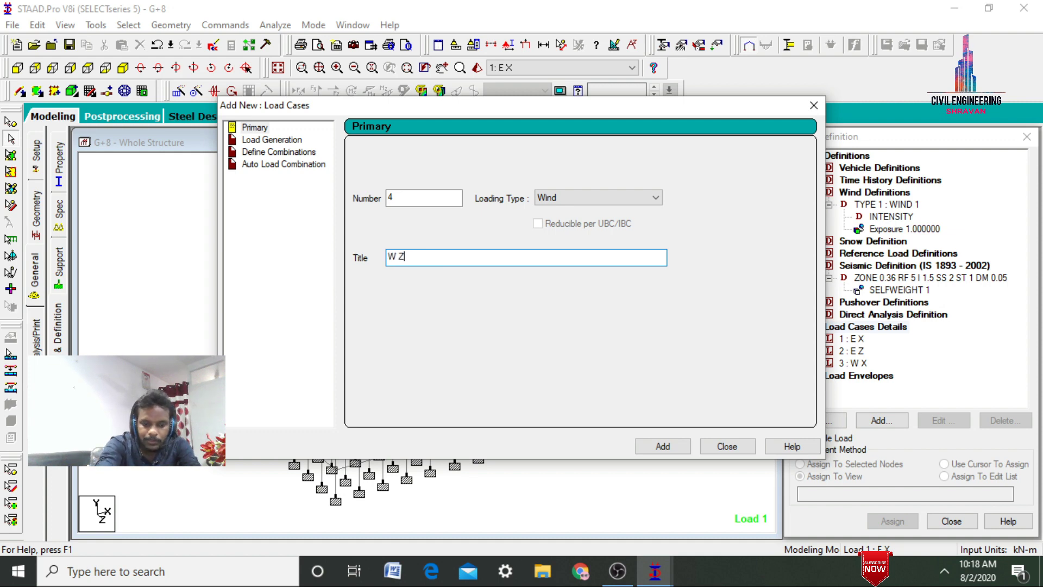
text( Z)
key(Return)
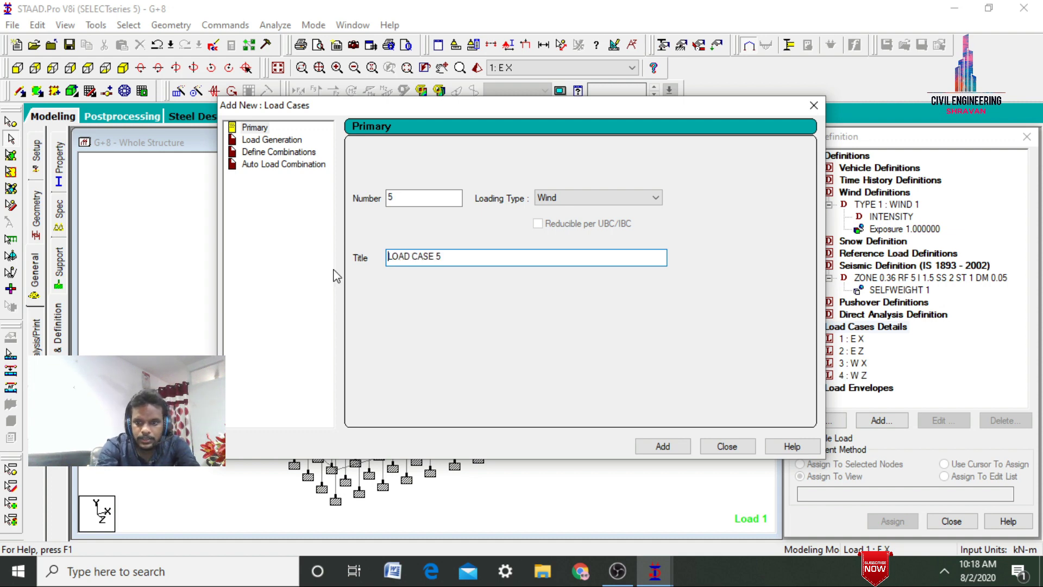
Add primary load case 5 with loading type Dead and the title DL
click(558, 200)
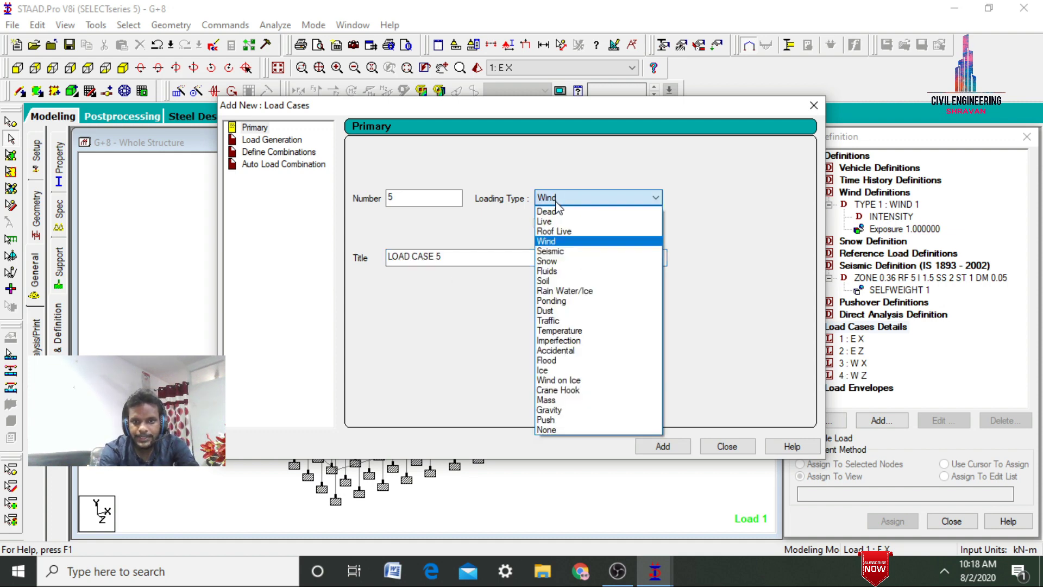
click(560, 209)
key(Tab)
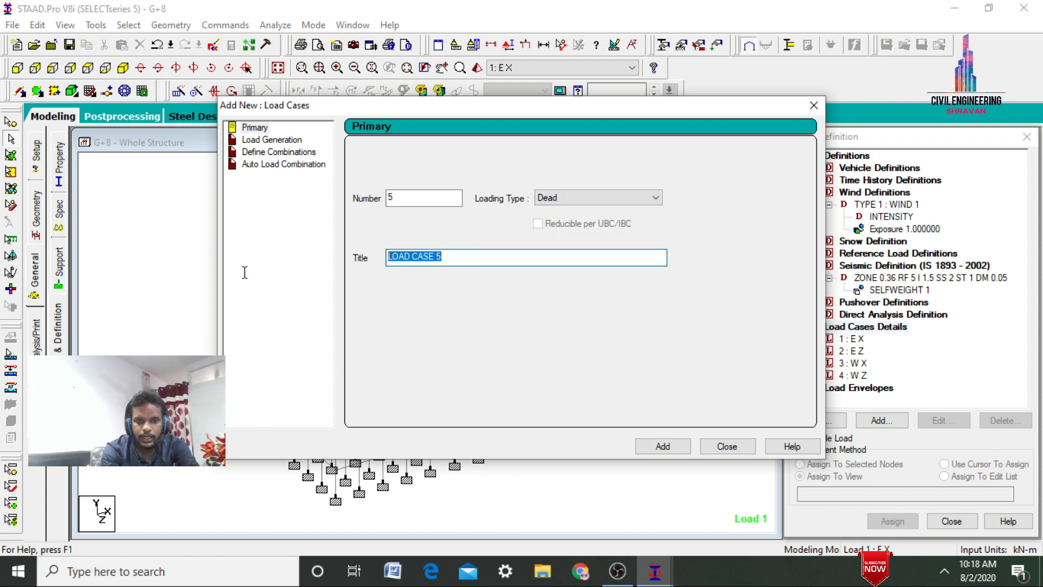
text(DL)
key(Return)
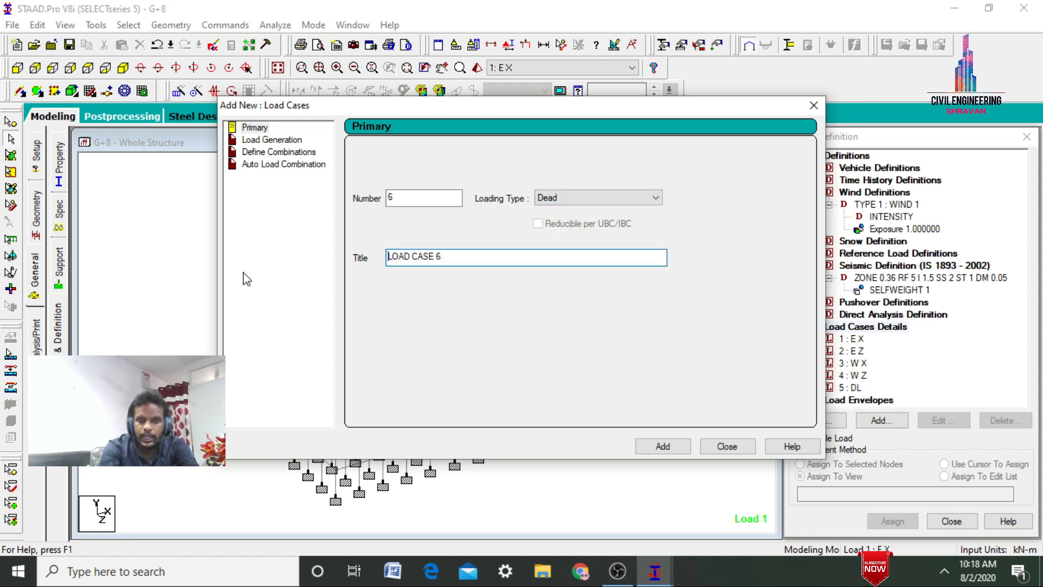
Add primary load case 6 with loading type Live and the title LL, and close the load case dialog
click(597, 198)
click(549, 216)
drag(443, 256, 339, 259)
text(LL)
key(Return)
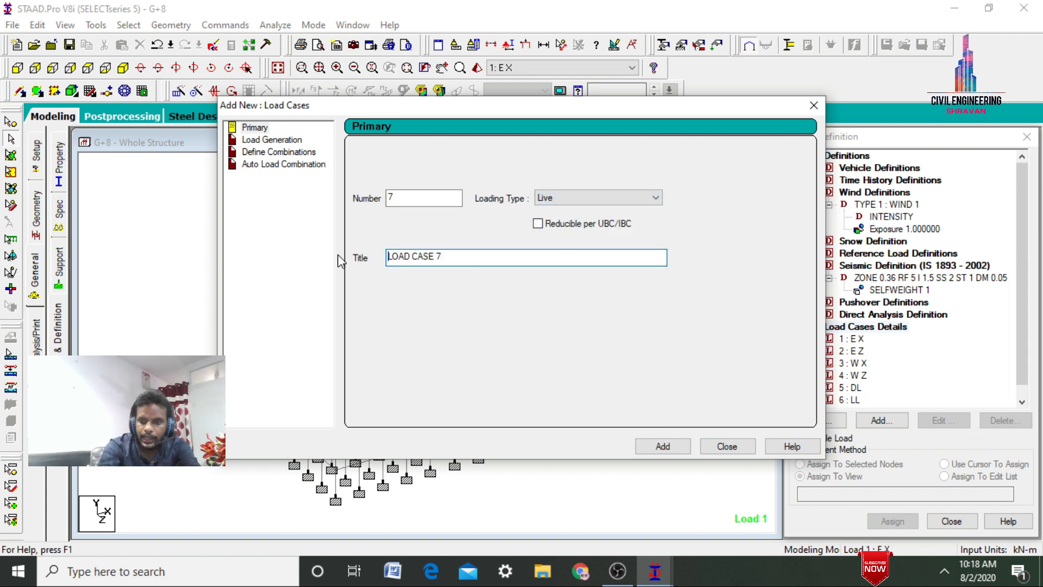
click(727, 446)
Add a seismic load in the X direction with factor 1 to load case 1 E X
click(853, 339)
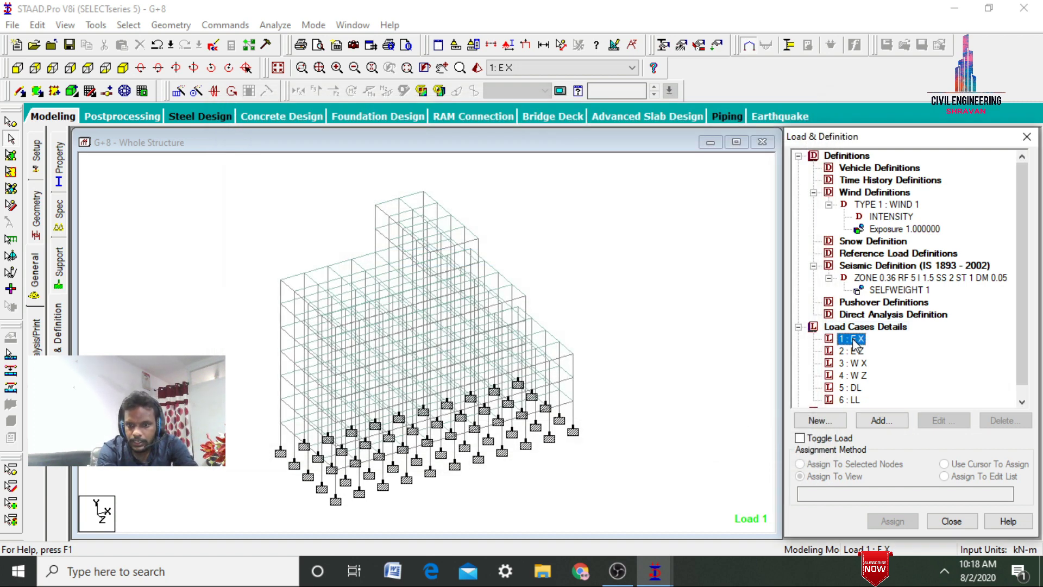
click(889, 421)
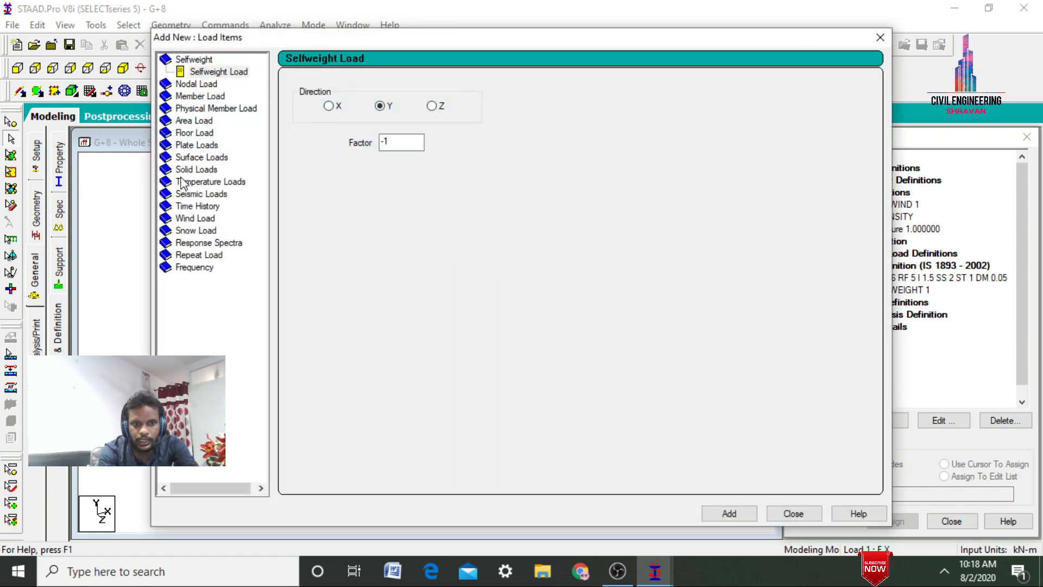
click(200, 195)
click(310, 100)
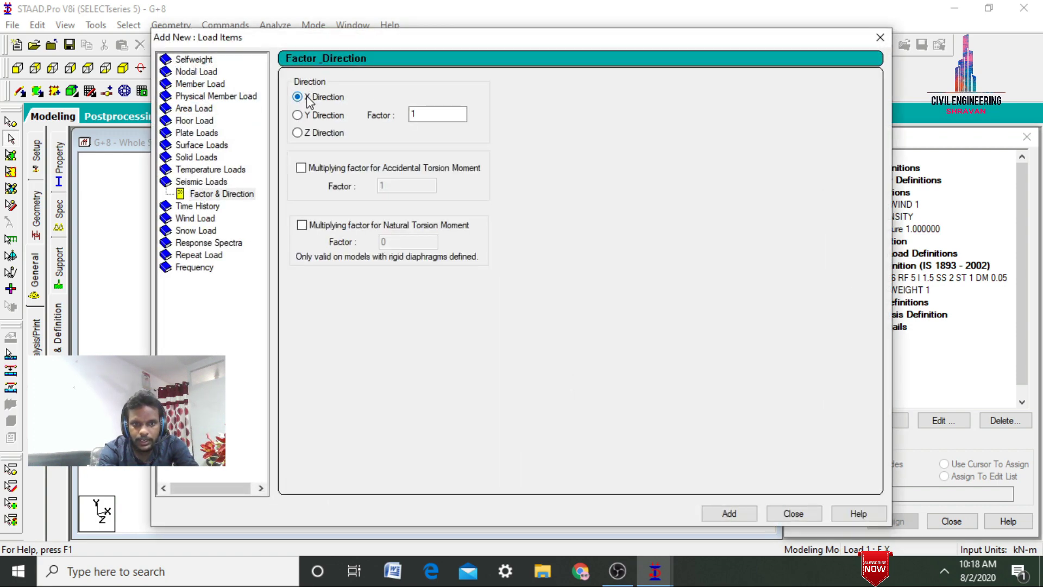
click(729, 513)
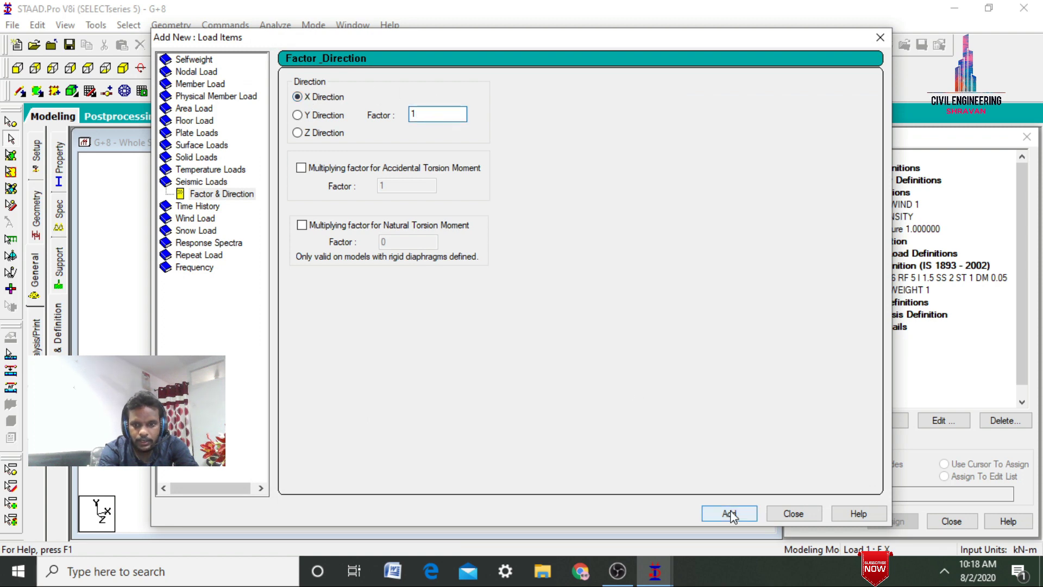
click(793, 513)
Let the auto save proceed and add a seismic load in the Z direction with factor 1 to load case 2 E Z
click(850, 363)
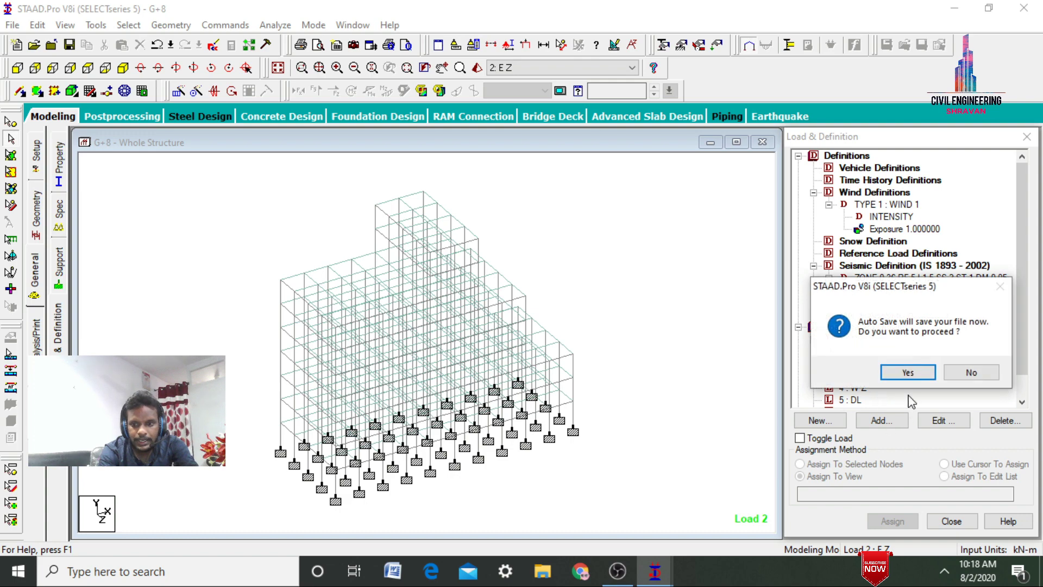
click(905, 372)
click(435, 305)
click(865, 424)
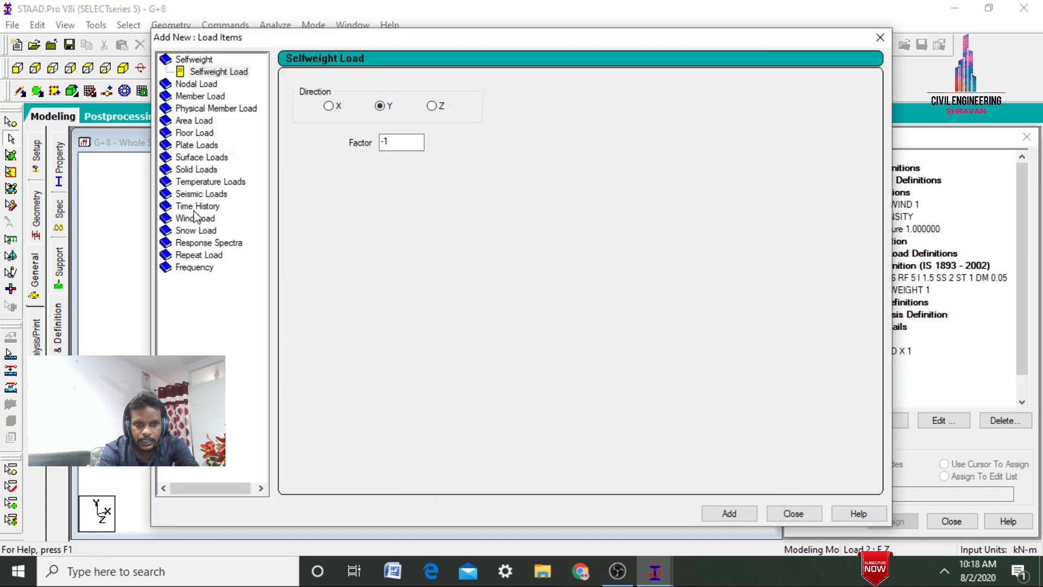
click(197, 195)
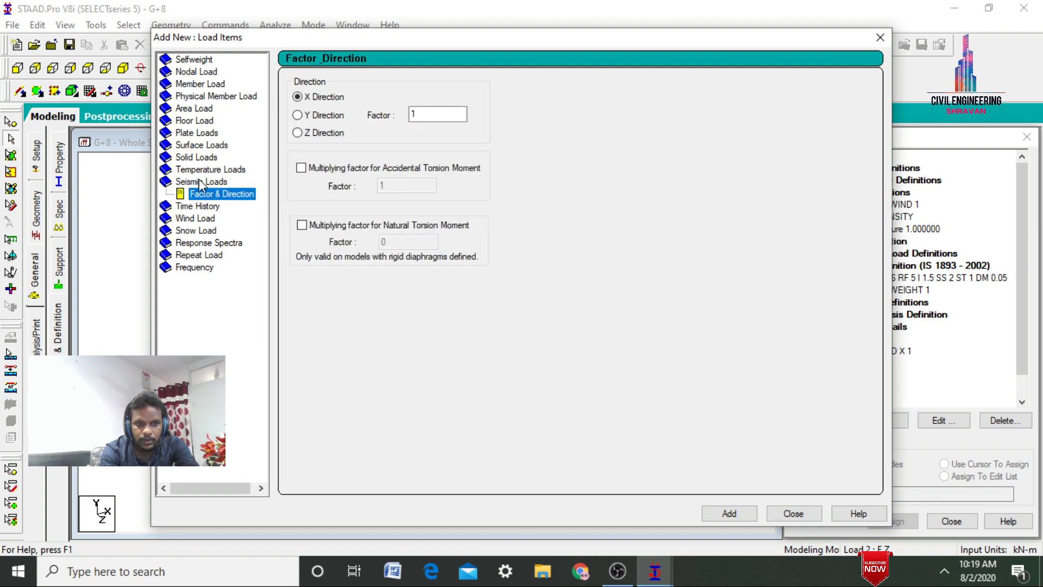
click(319, 135)
click(437, 113)
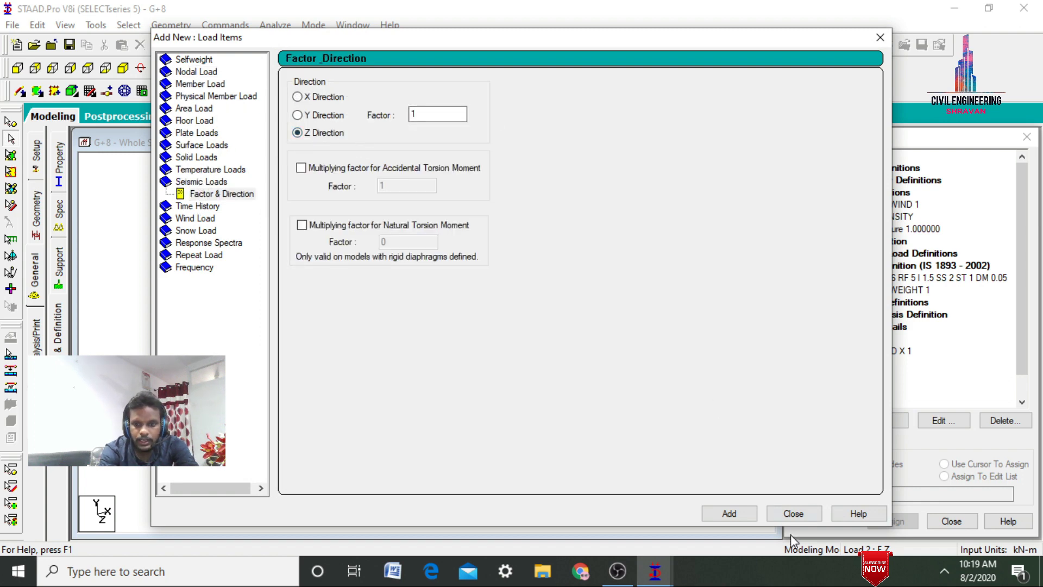
click(727, 514)
click(792, 512)
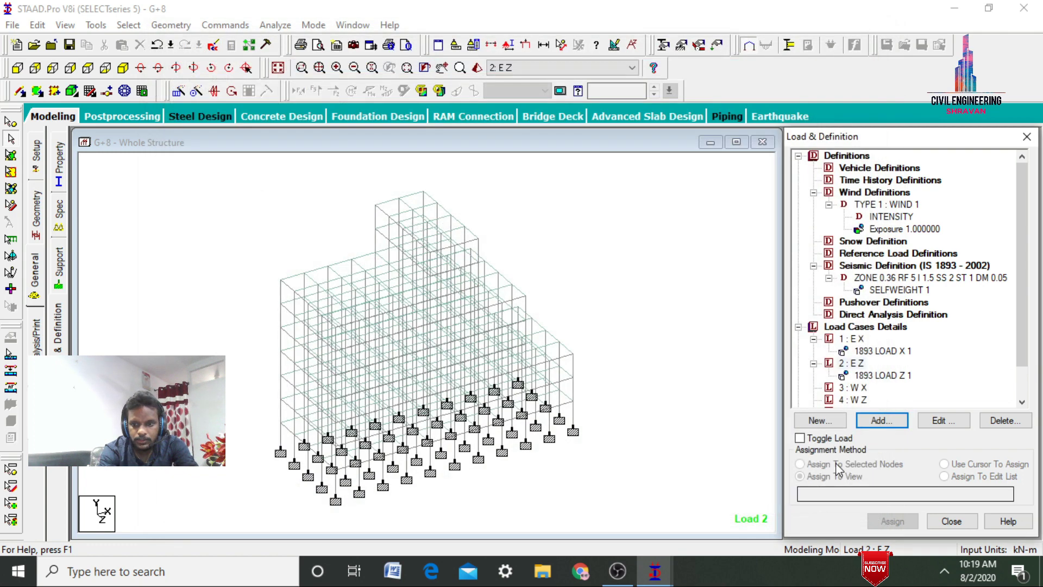
Add two type 1 wind loads on the X windward face, with factors 1 and -1, to load case 3 W X
click(854, 387)
click(880, 419)
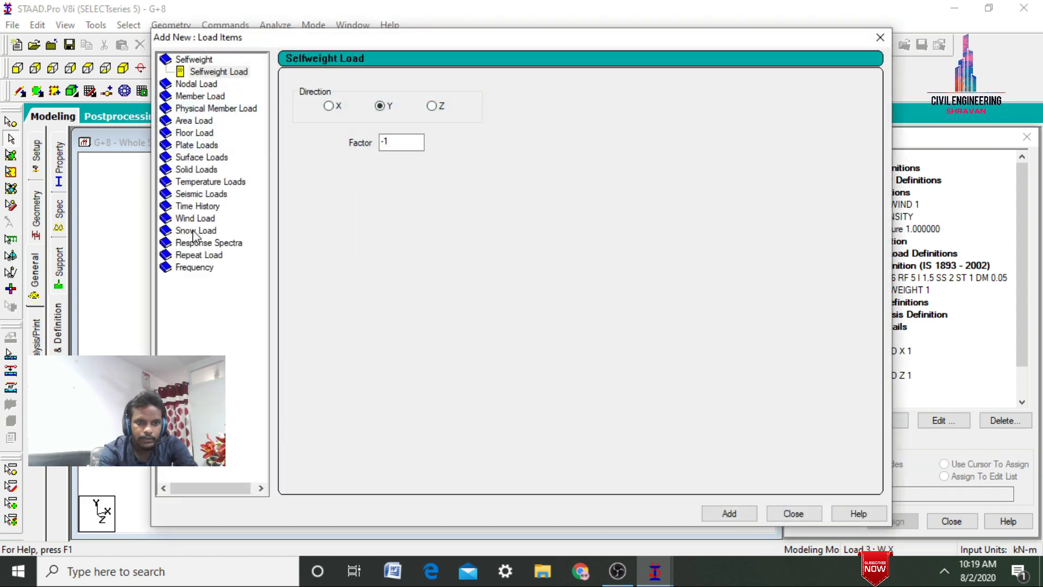
click(205, 218)
click(298, 137)
click(359, 223)
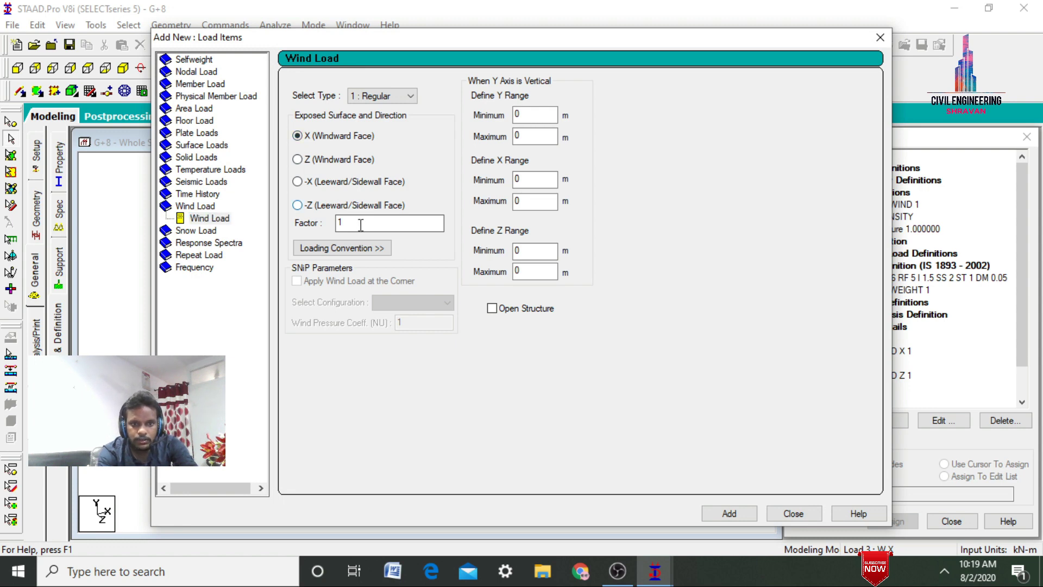
click(730, 512)
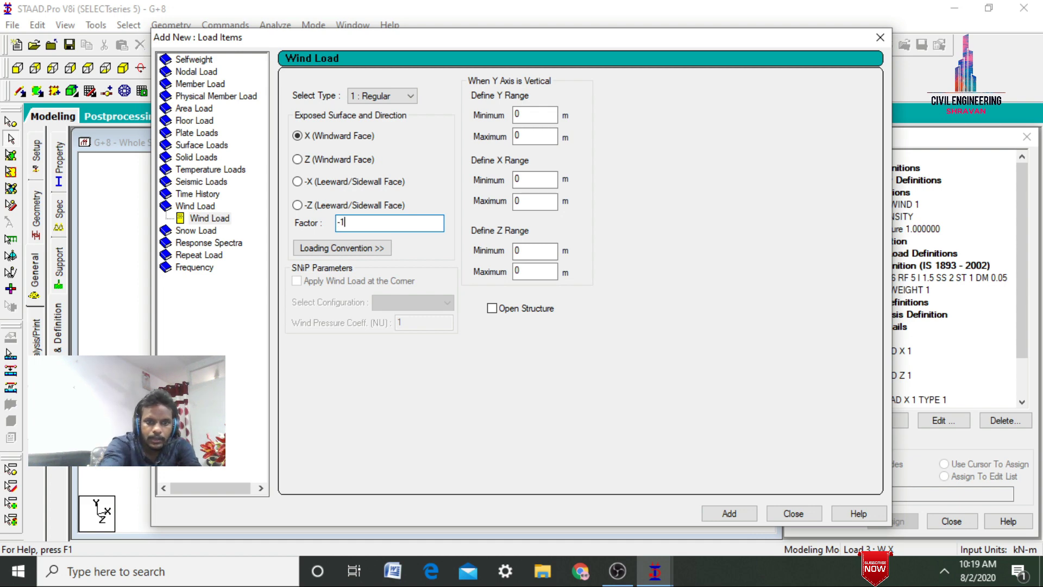
key(Return)
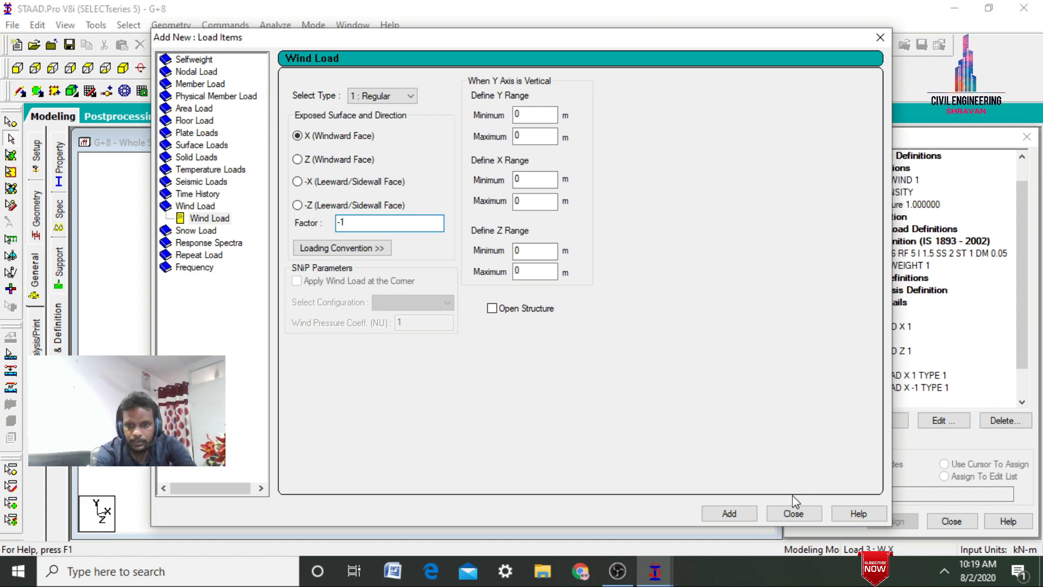
click(793, 514)
Add two type 1 wind loads on the Z windward face, with factors 1 and -1, to load case 4 W Z
click(852, 401)
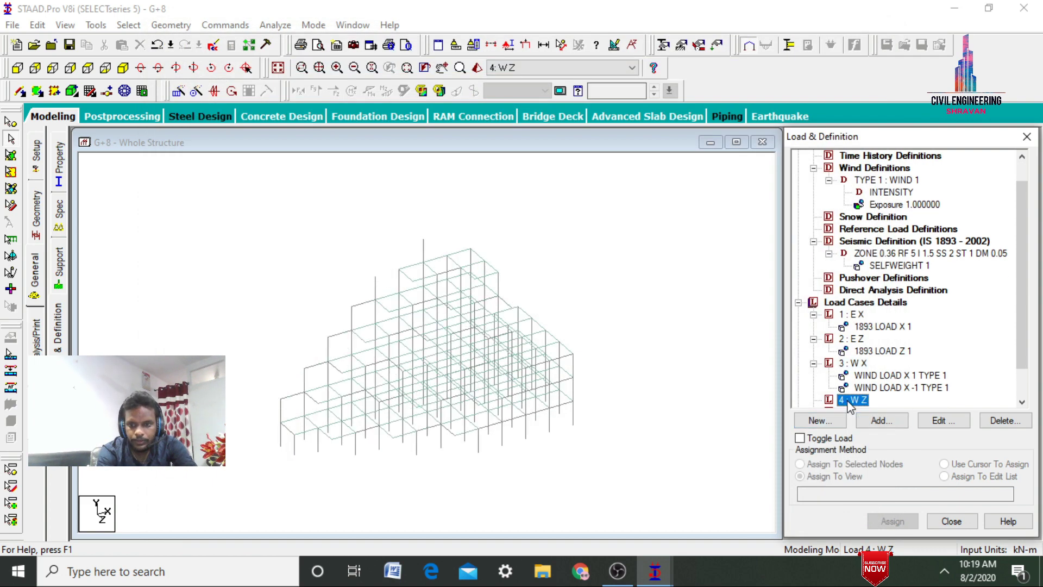
click(881, 421)
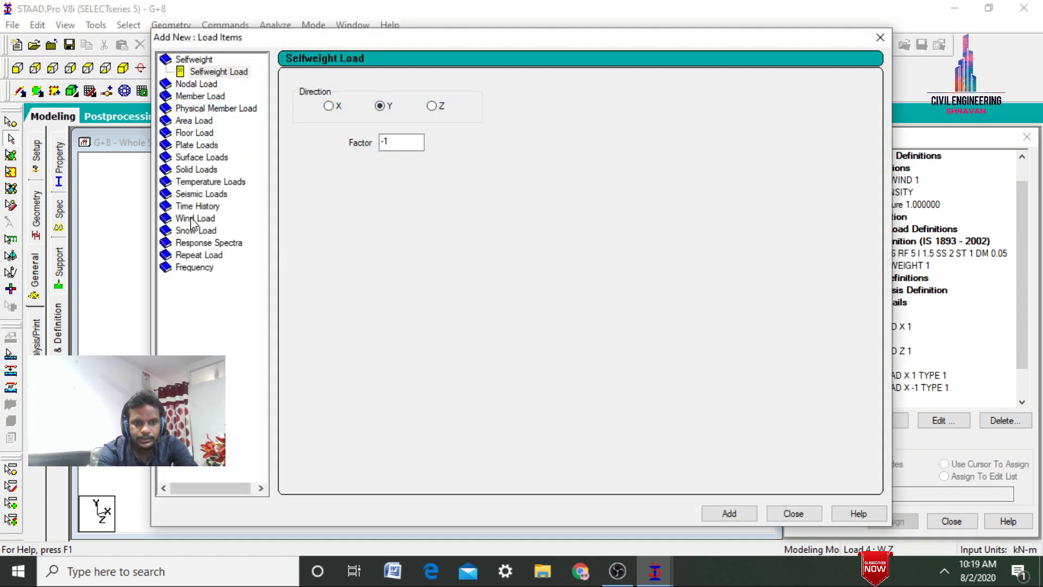
click(191, 218)
click(350, 223)
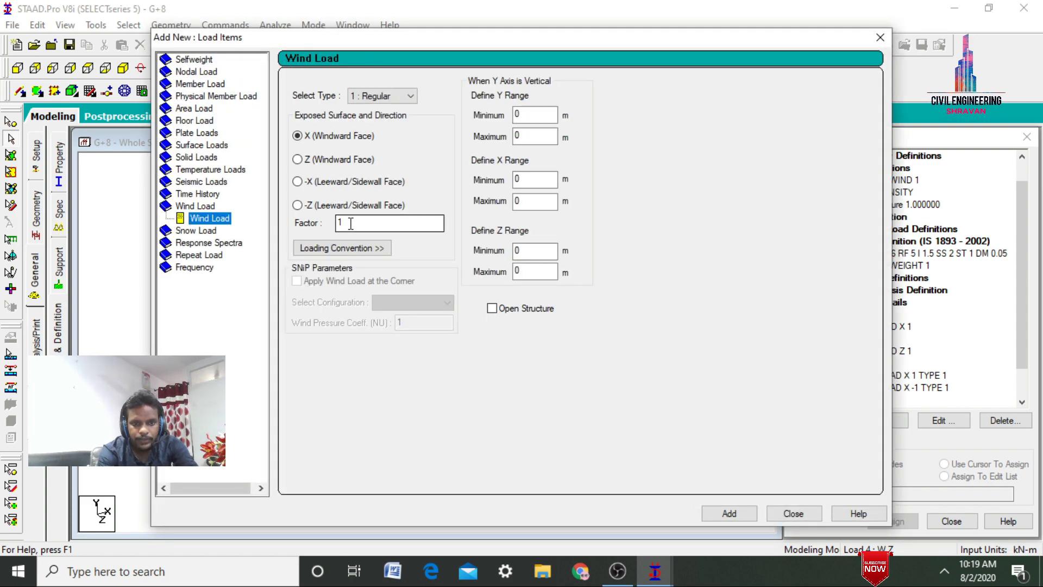
click(310, 162)
click(342, 223)
text(1)
click(729, 513)
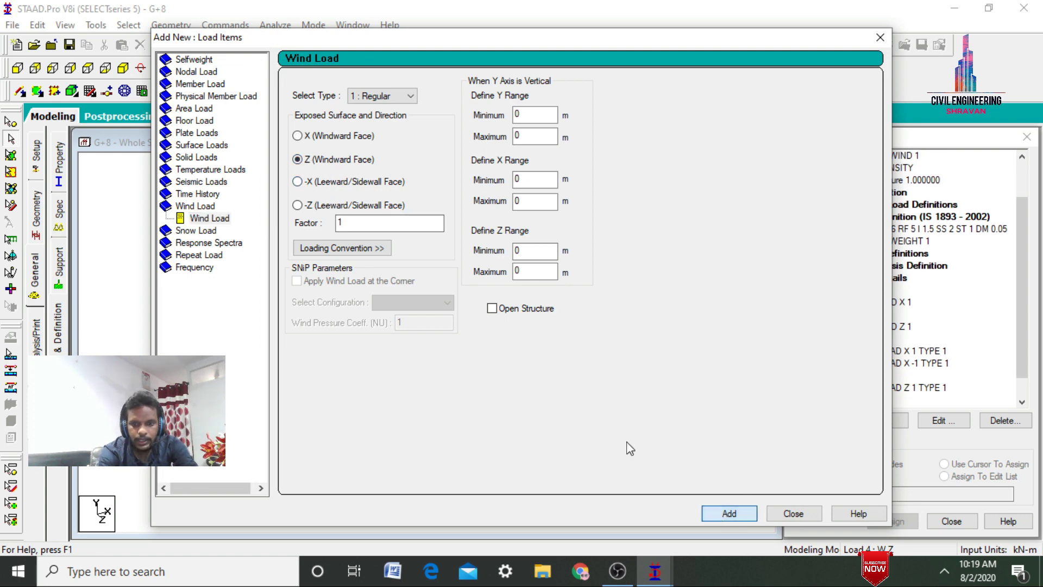
double_click(431, 224)
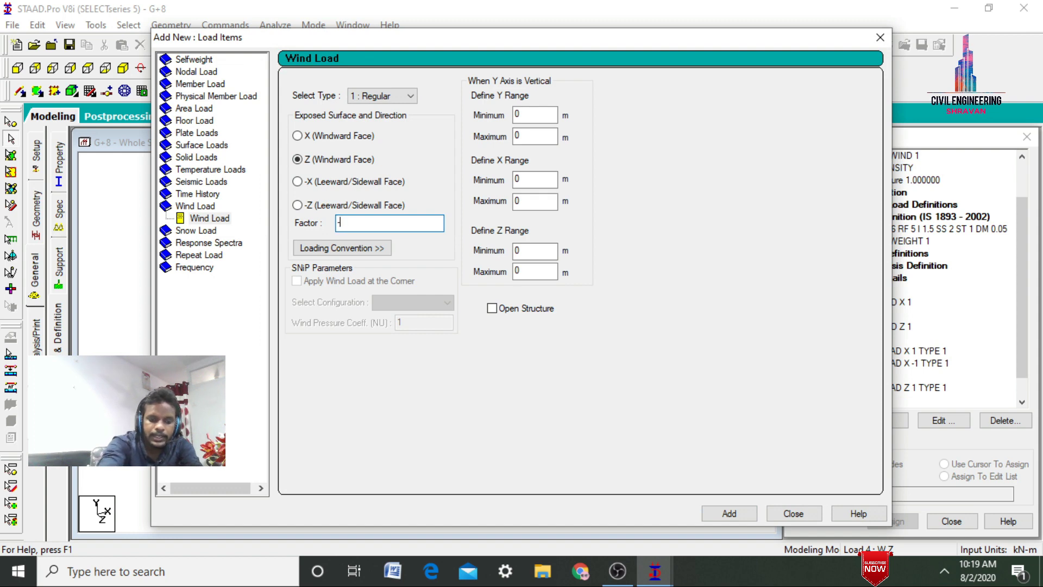
text(-1)
key(Return)
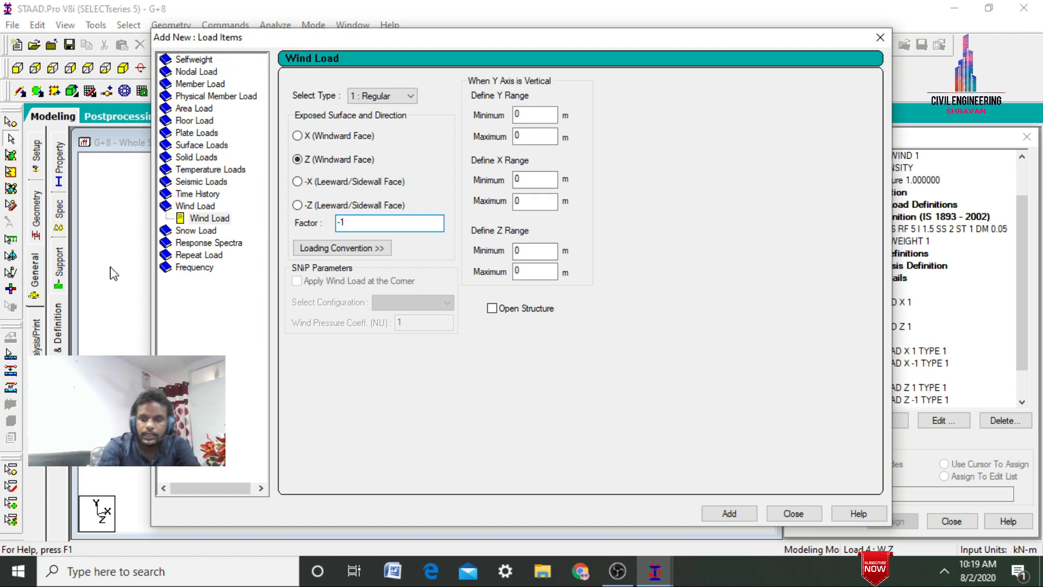
Add a selfweight load in the Y direction with factor -1 to load case 5 DL
click(807, 516)
scroll(1015, 363, down, 1)
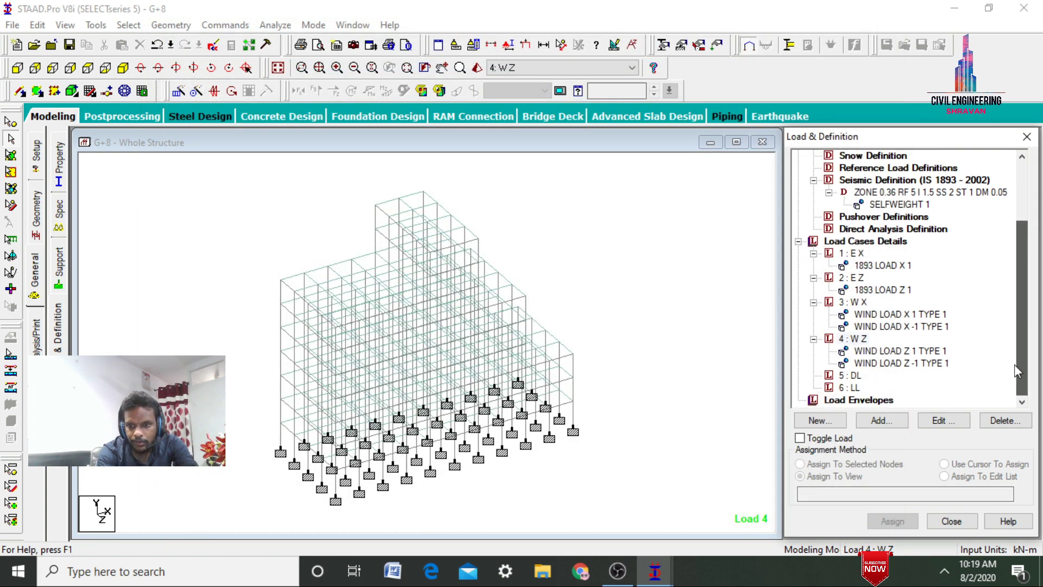
click(851, 375)
click(878, 421)
click(728, 513)
click(792, 513)
Add a floor load of -4 kN/m2 in Global Y over the Y range 3 to 27 m to load case 6 LL
click(853, 400)
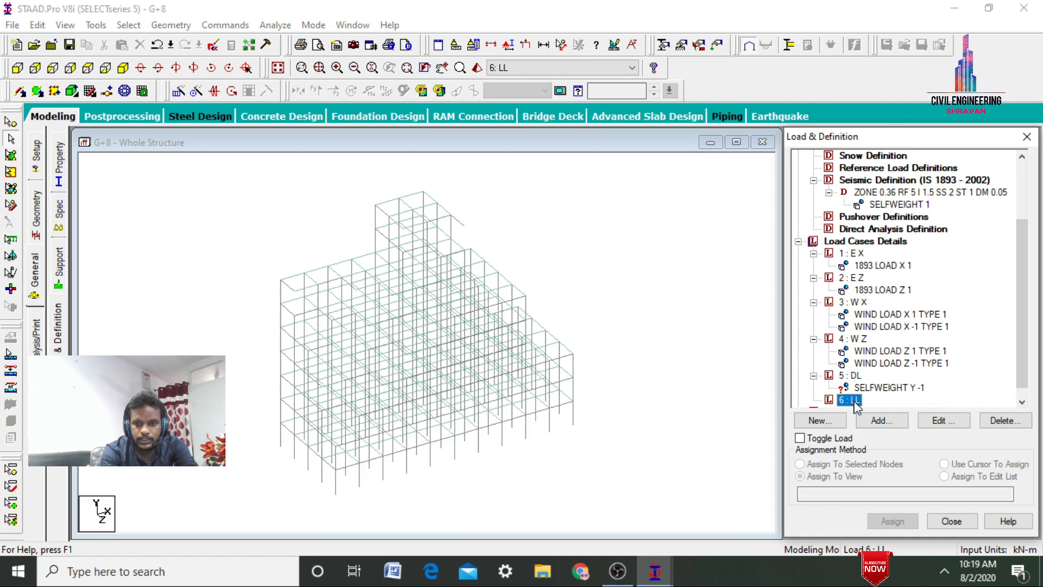
key(Return)
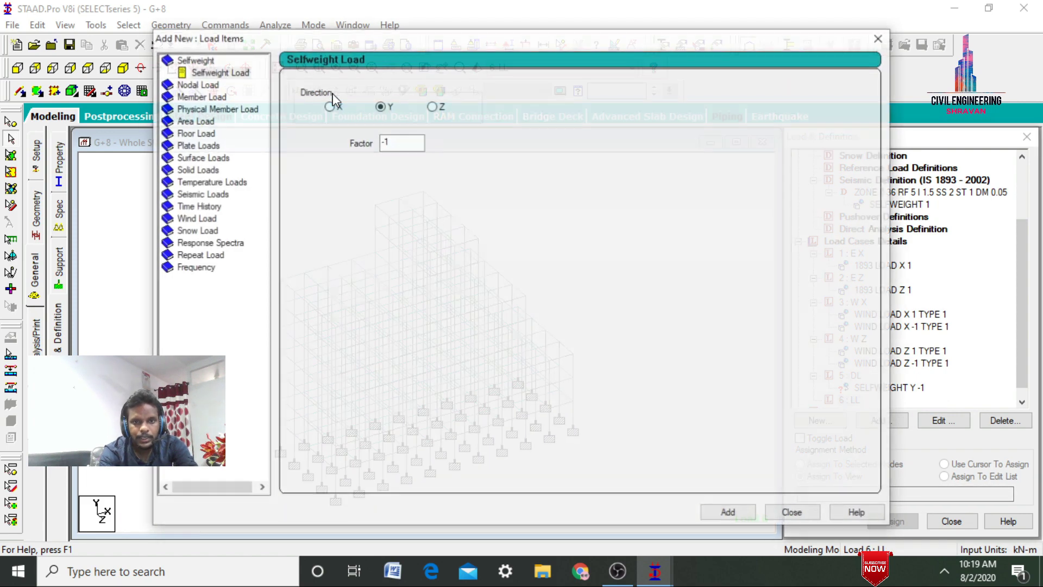
click(196, 134)
double_click(354, 156)
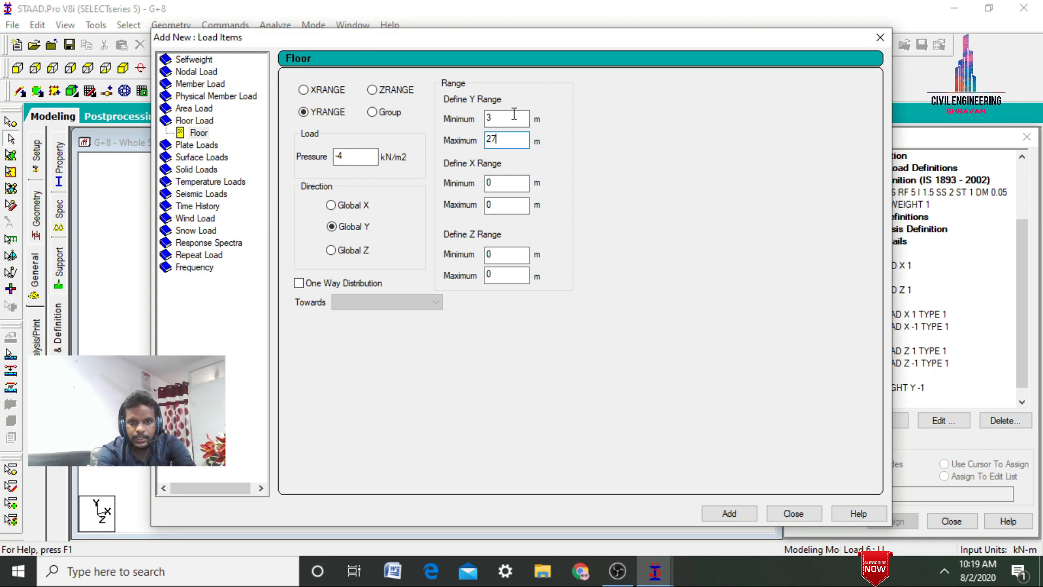
click(511, 141)
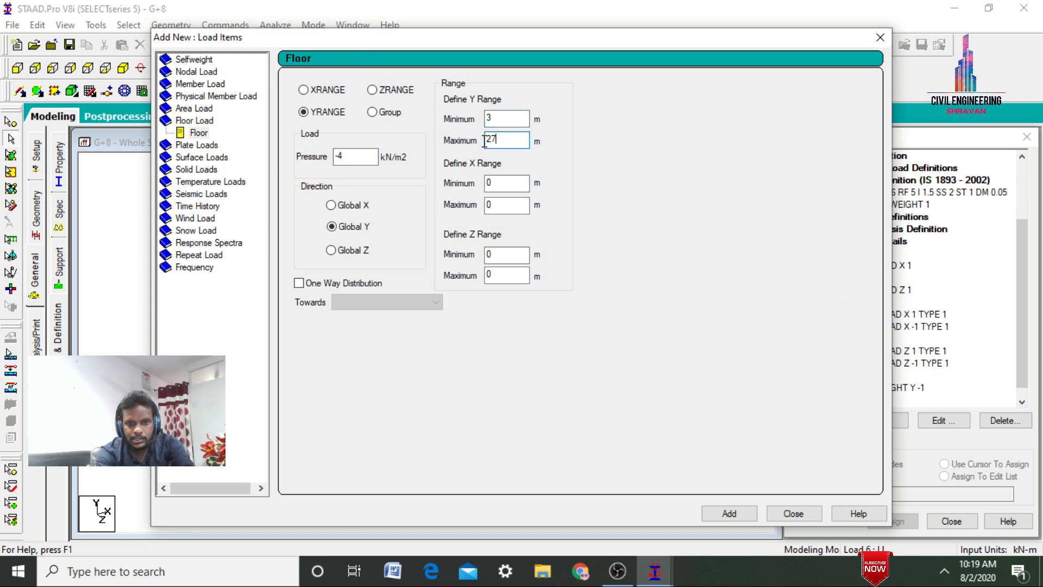
click(729, 513)
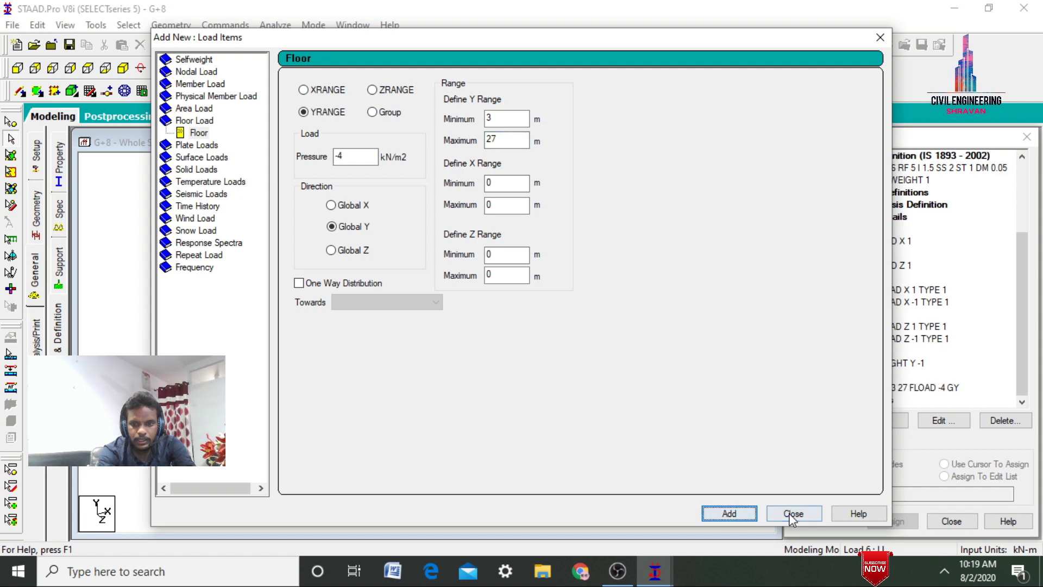
click(793, 513)
Assign the SELFWEIGHT Y -1 load to the whole view and display the floor load of load case 6 LL on the structure
click(889, 362)
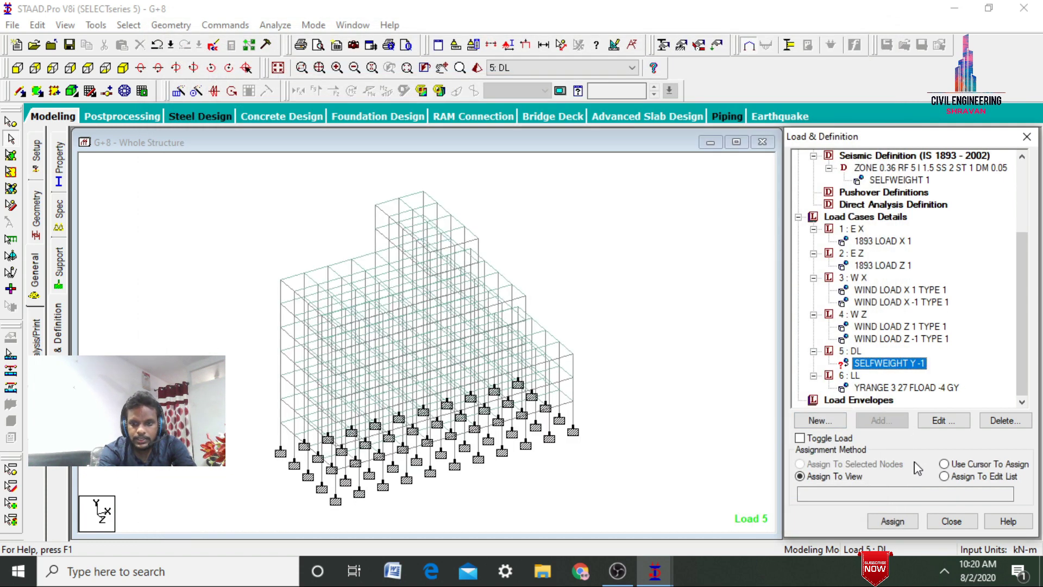
click(829, 482)
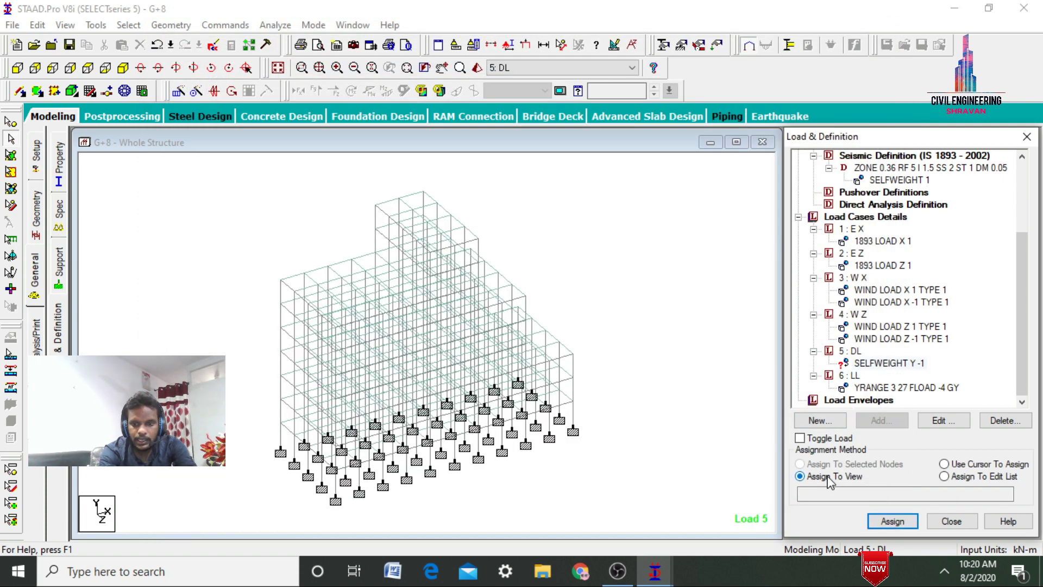
click(892, 522)
key(Return)
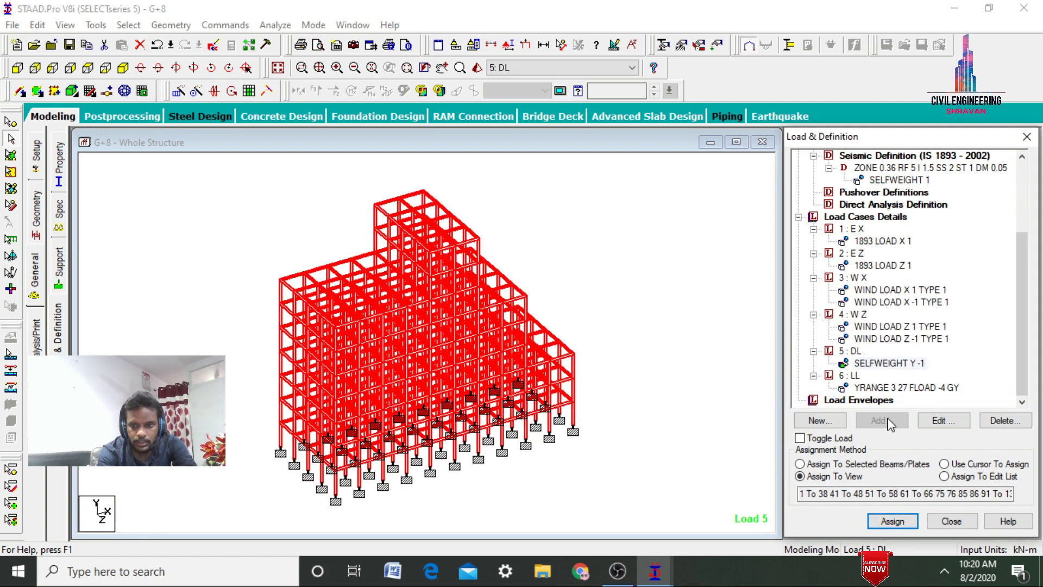
click(901, 388)
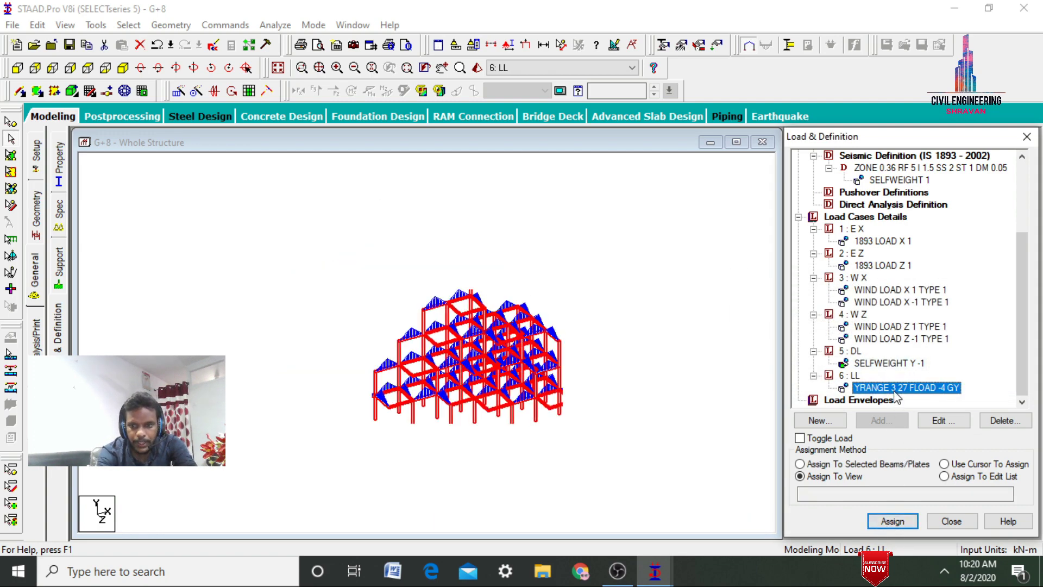
click(625, 241)
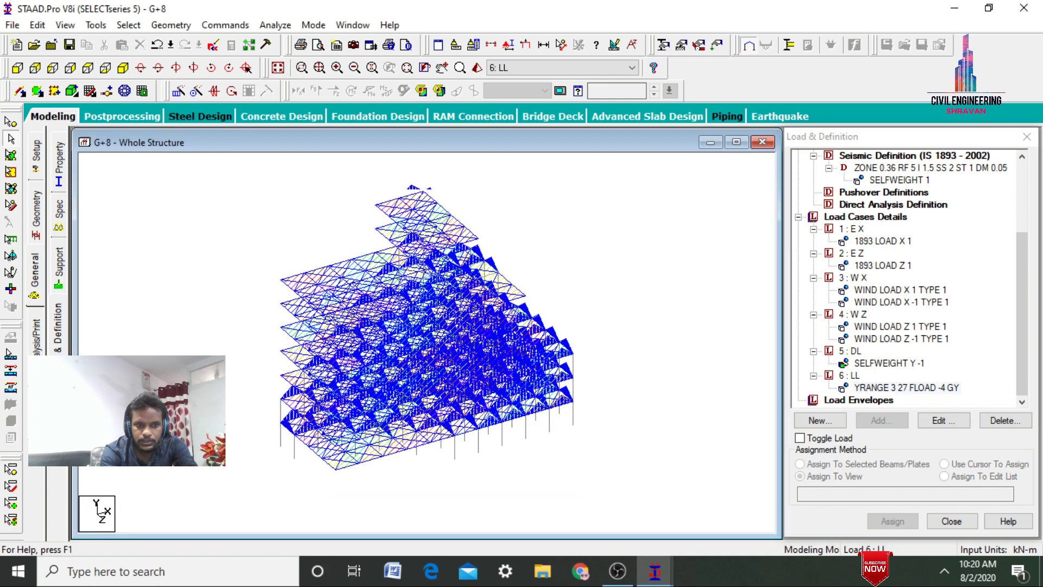
Assign the CONCRETE material to all members in the view
click(58, 382)
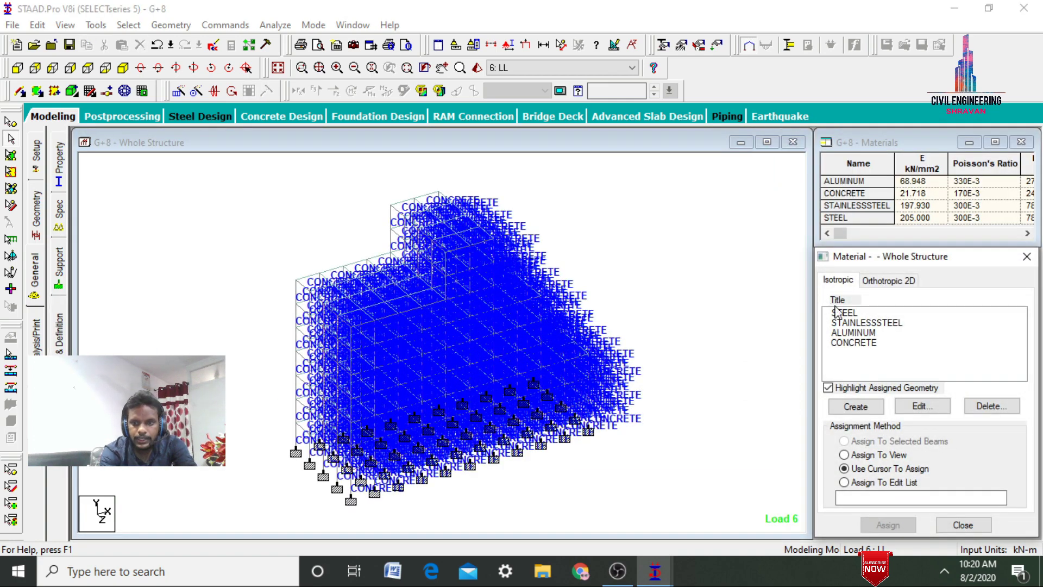
click(840, 341)
click(859, 458)
click(878, 522)
key(Return)
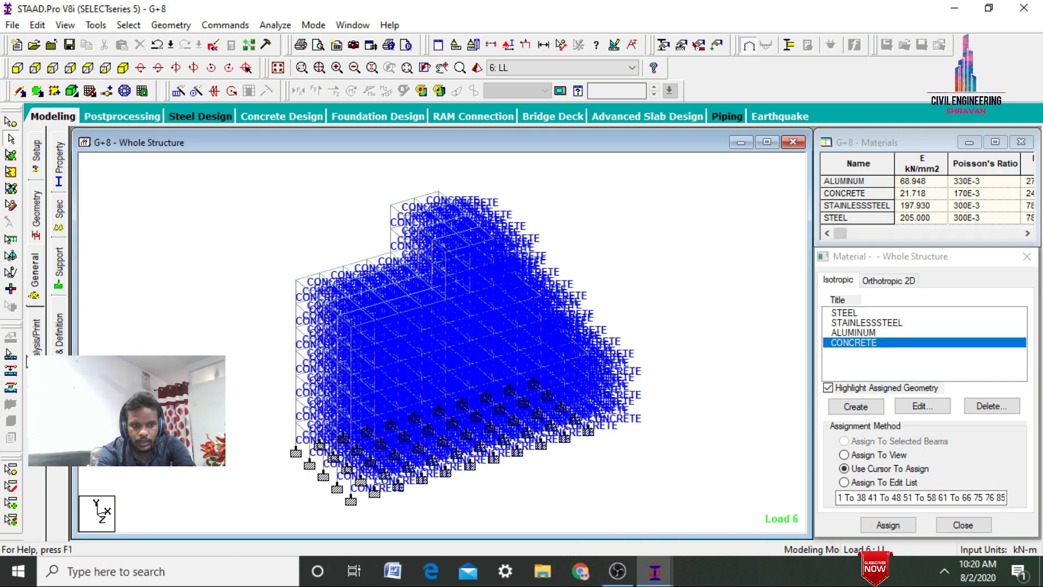
Add a Perform Analysis command with the No Print option and run the analysis of the structure
click(34, 336)
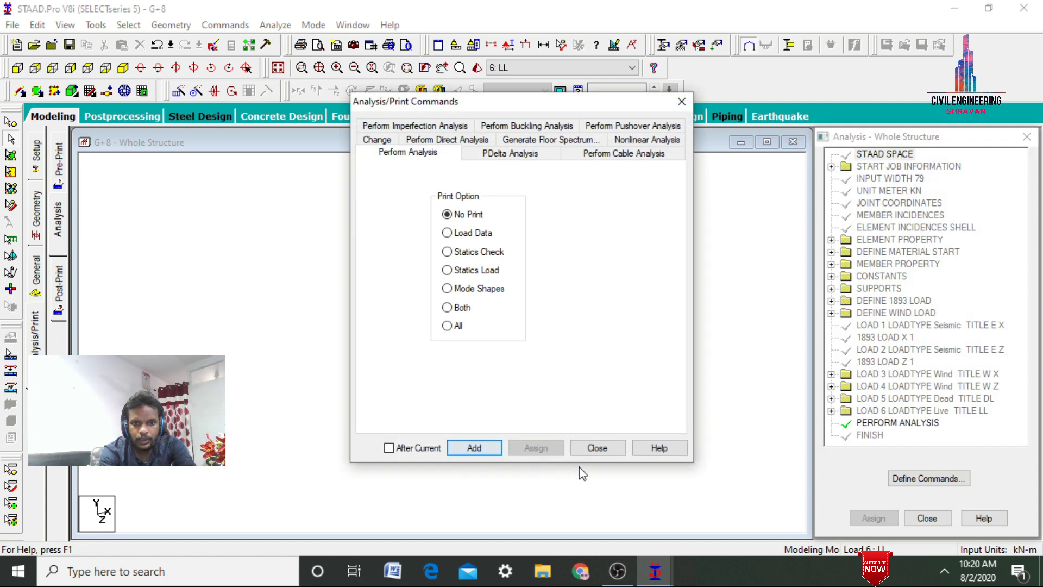
click(595, 453)
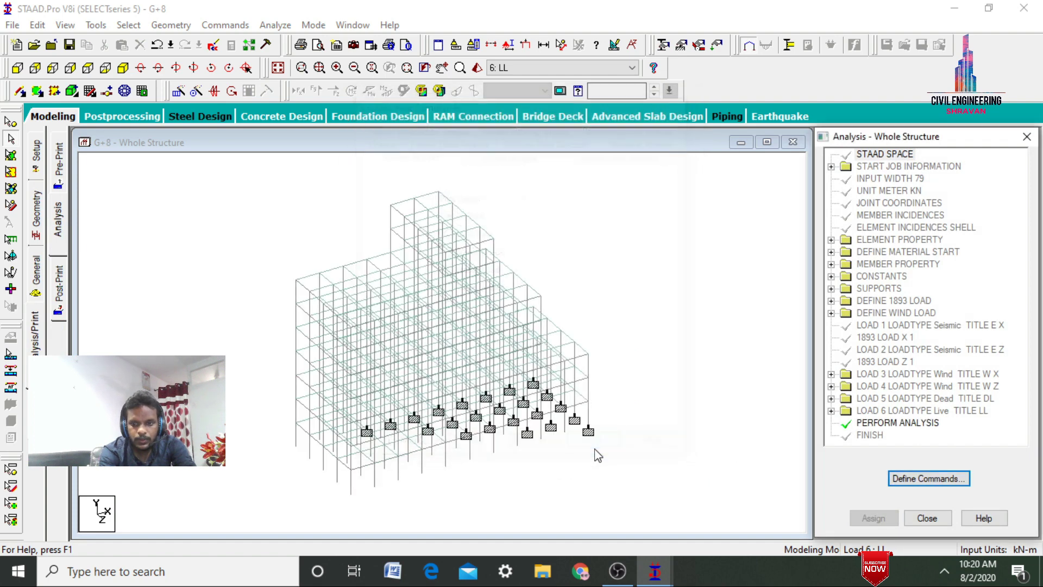
click(275, 25)
click(286, 39)
key(Return)
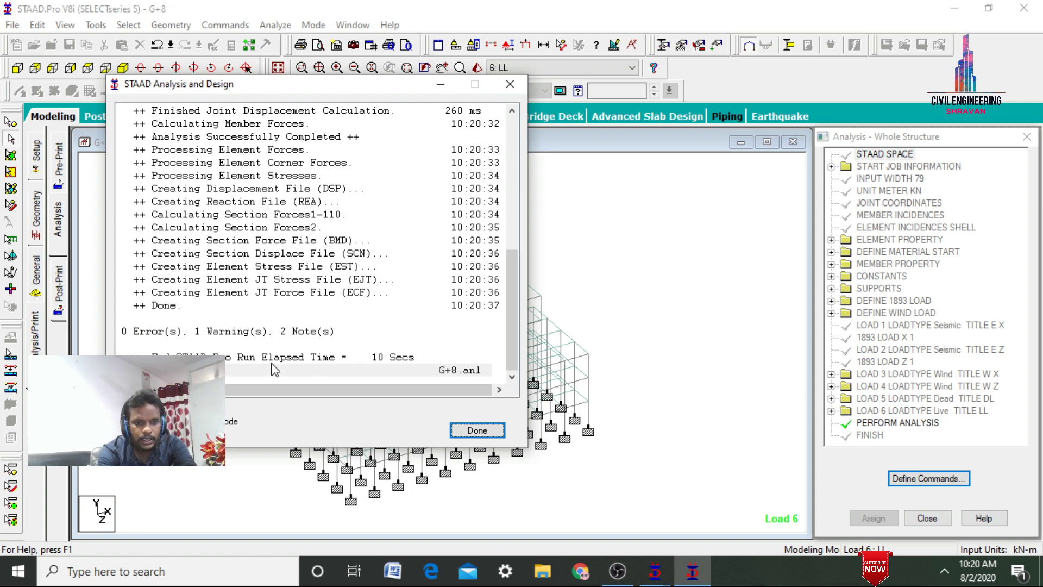
Go to post-processing mode after the analysis with load cases 1 E X to 6 LL selected for the results
click(163, 421)
click(468, 430)
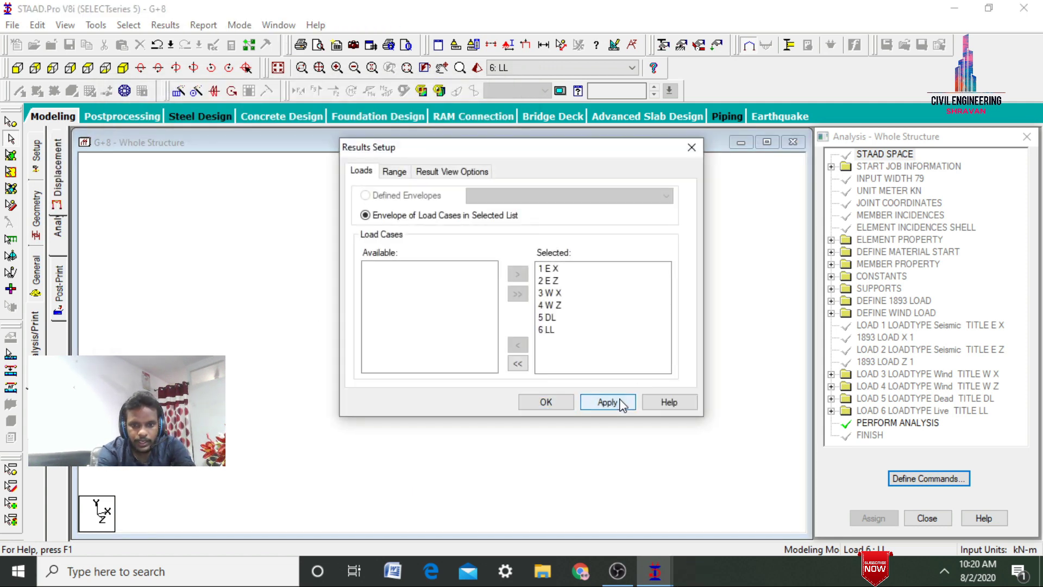
click(560, 405)
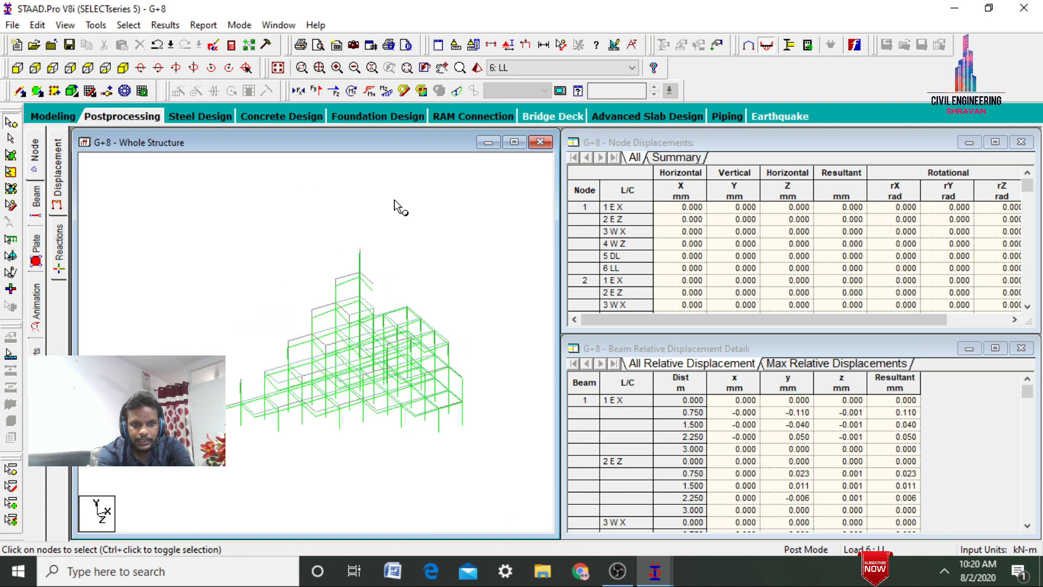
Examine the displaced shape of the structure for load cases 5 DL, 1 E X, 2 E Z, 3 W X and 4 W Z
click(528, 66)
click(520, 118)
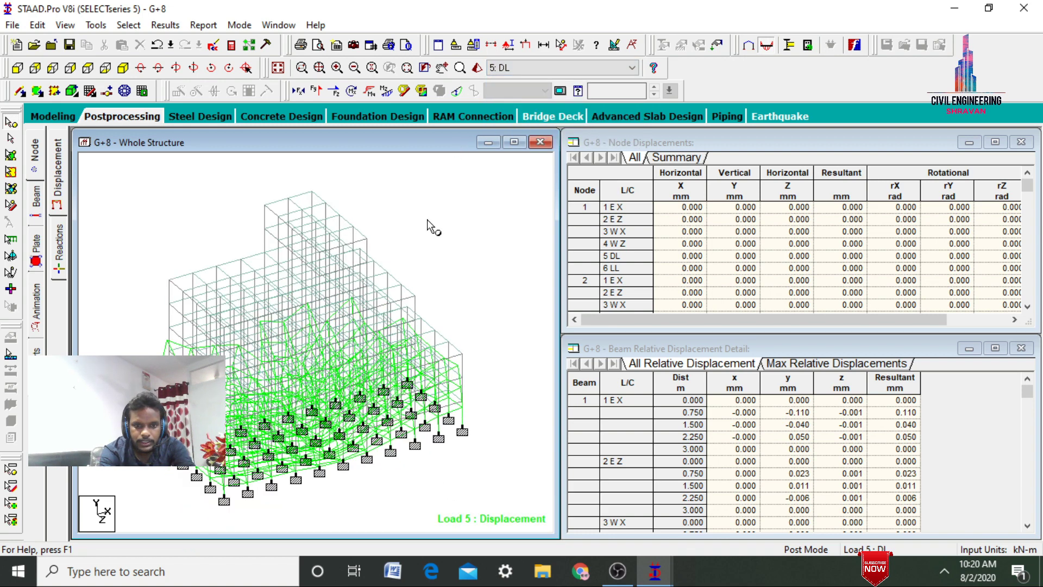
click(535, 68)
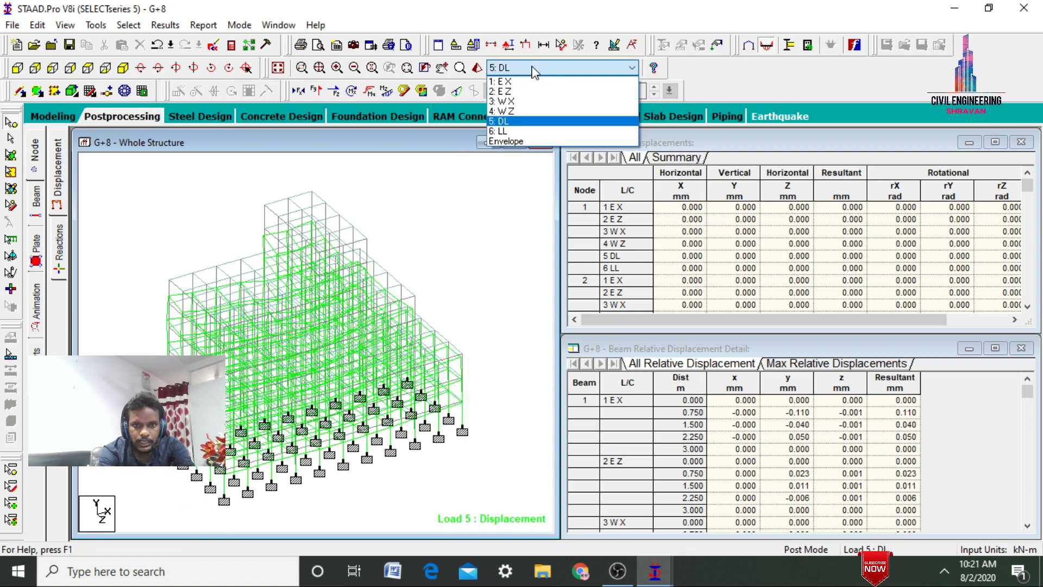
click(530, 81)
click(523, 67)
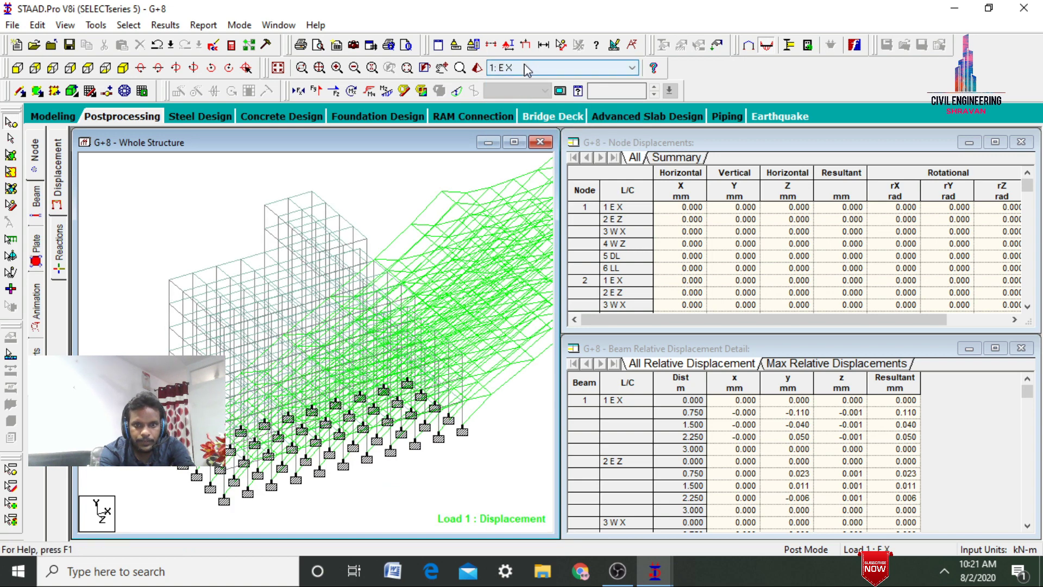
click(504, 89)
click(501, 68)
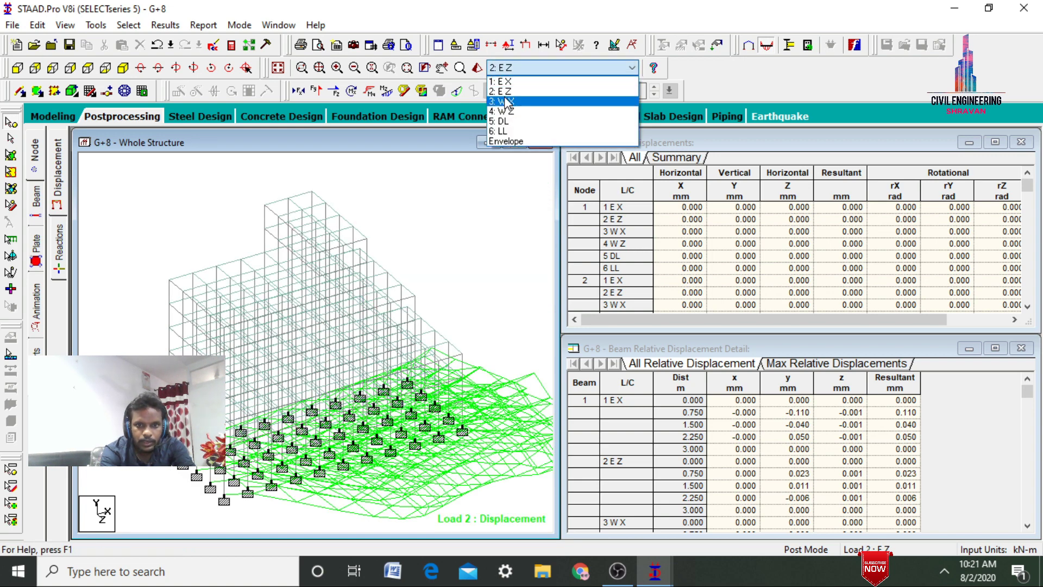
click(505, 98)
click(521, 67)
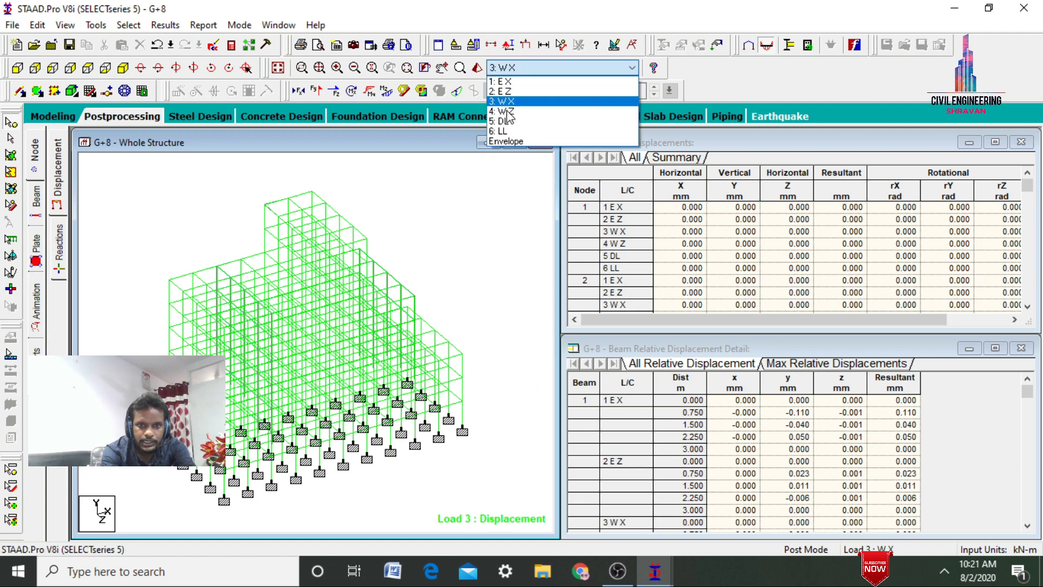
click(509, 109)
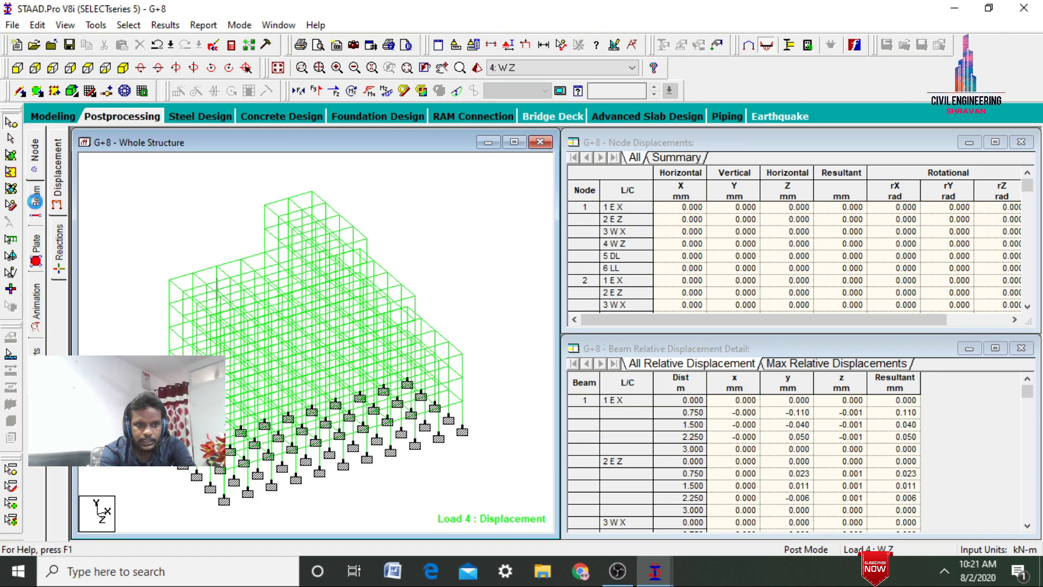
Display the beam force results as Shear Y diagrams and examine them for the dead, seismic, wind and envelope load cases
click(35, 201)
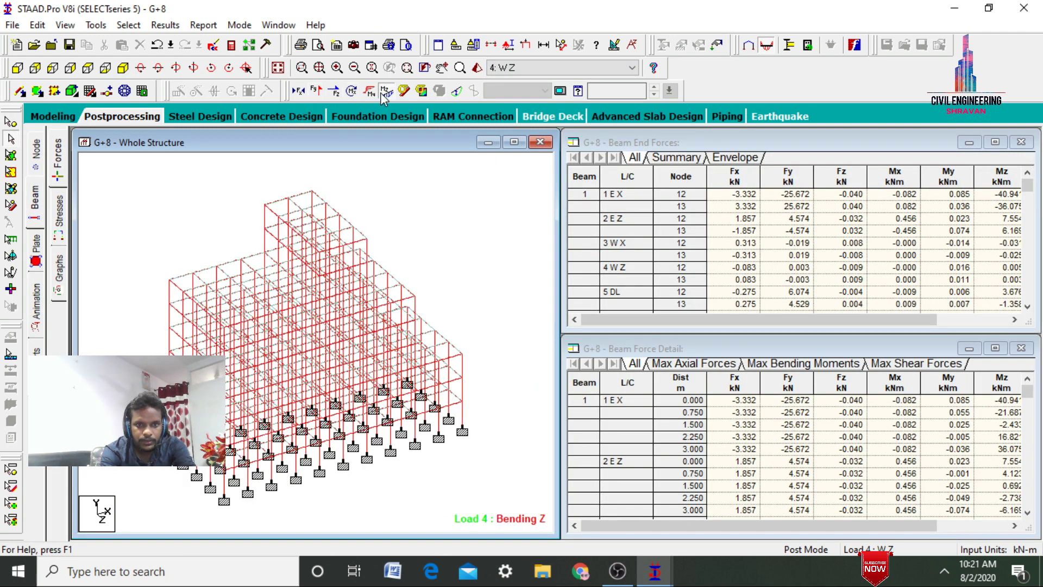
click(317, 92)
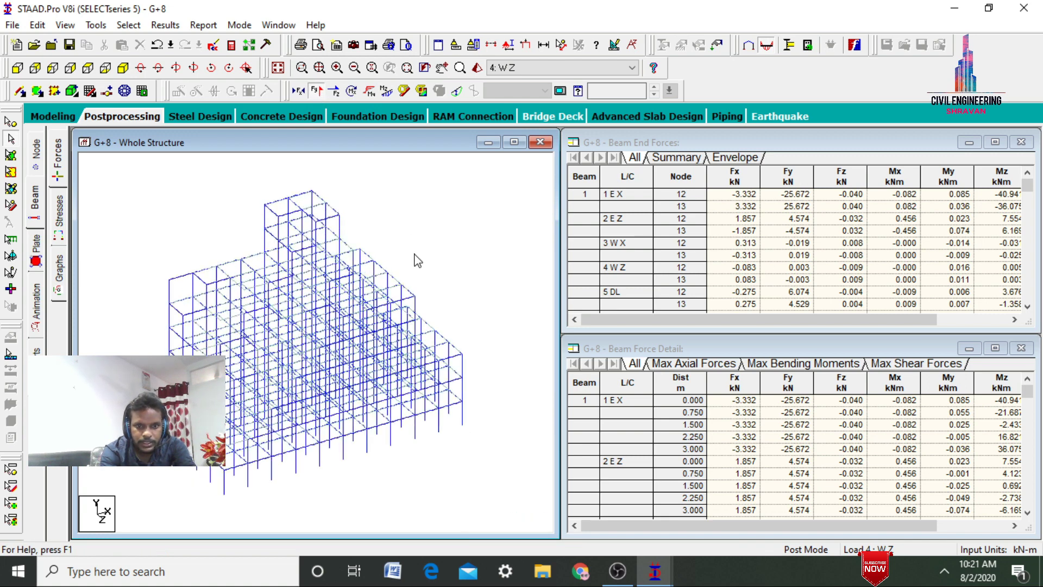
click(580, 68)
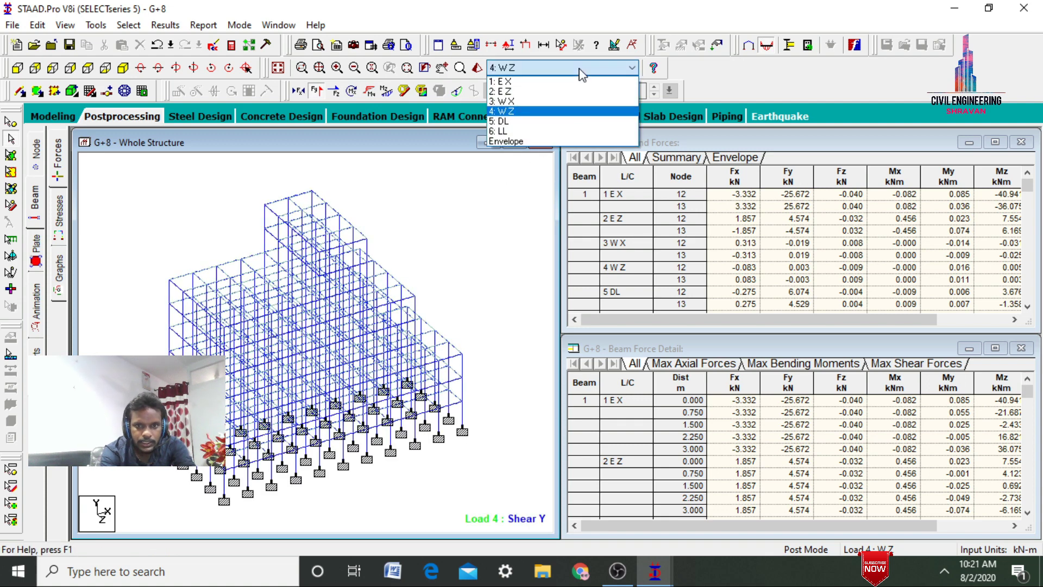
click(497, 121)
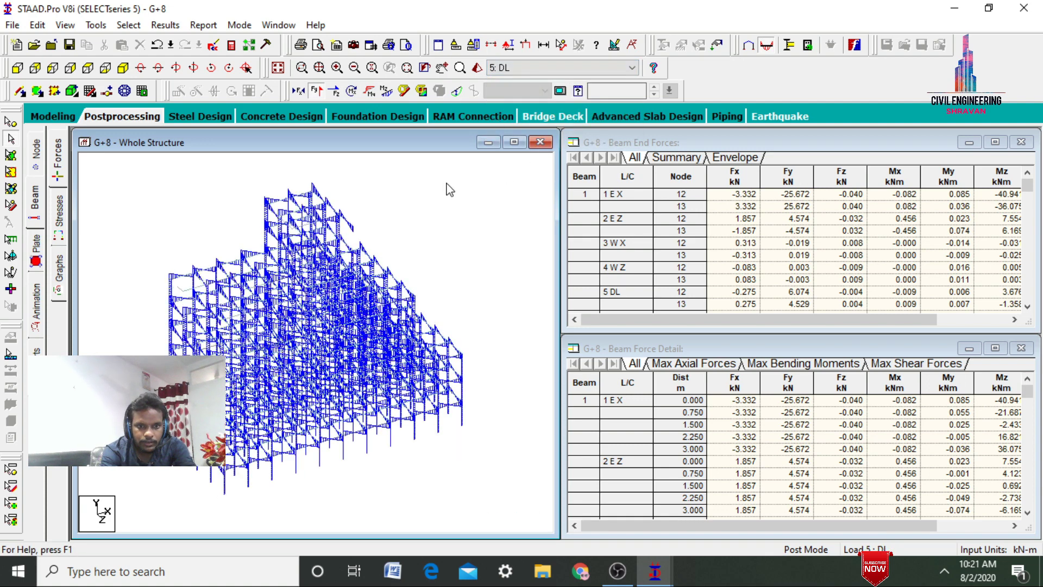
key(Down)
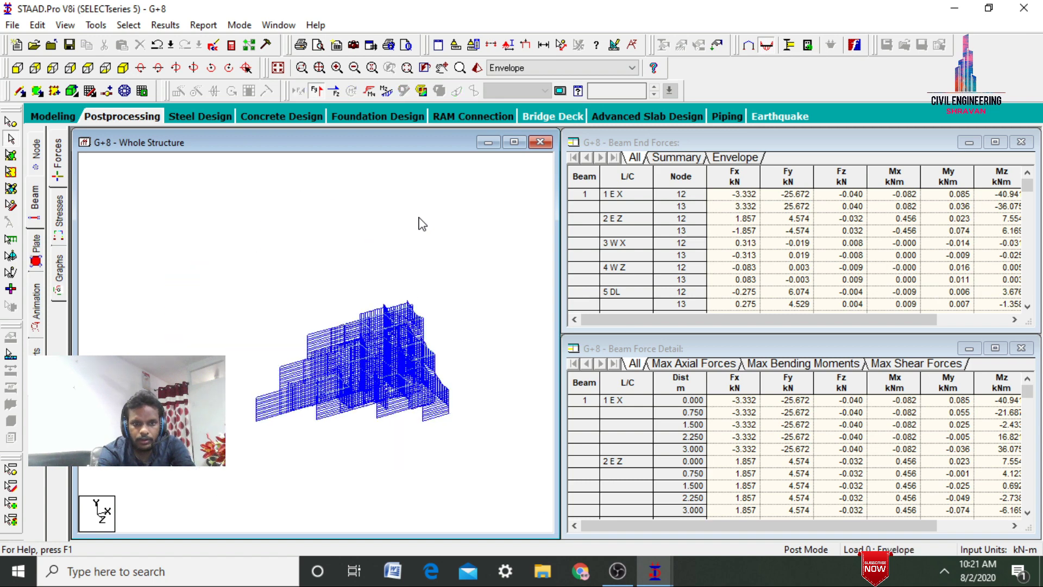
key(Up)
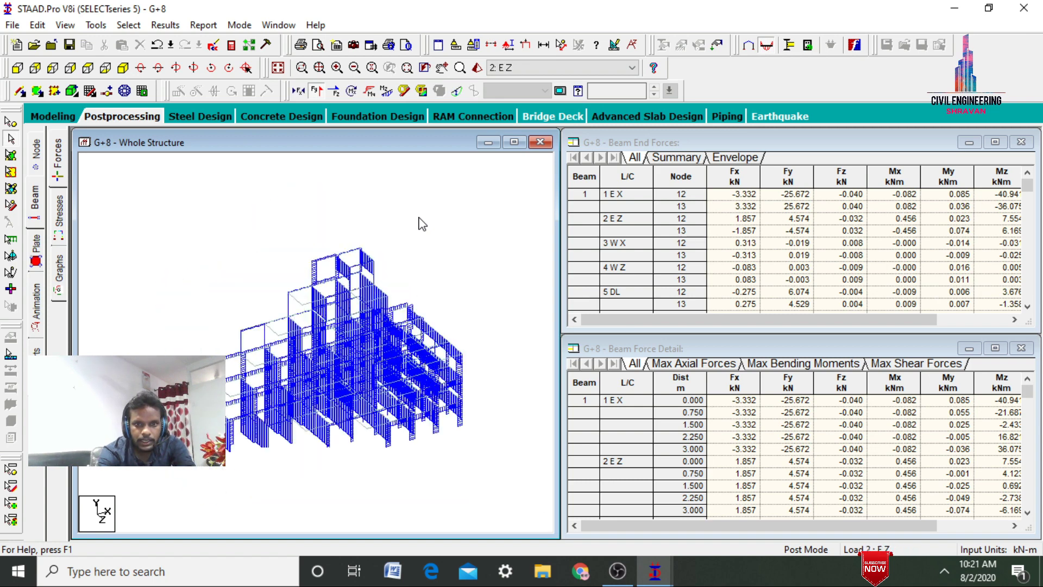
key(Down)
key(Down)
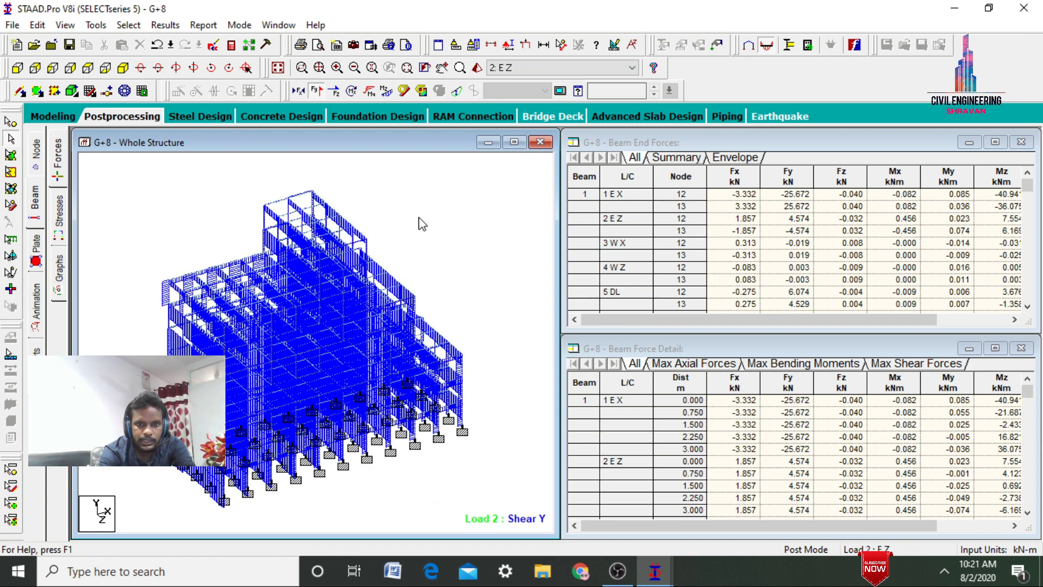
key(Down)
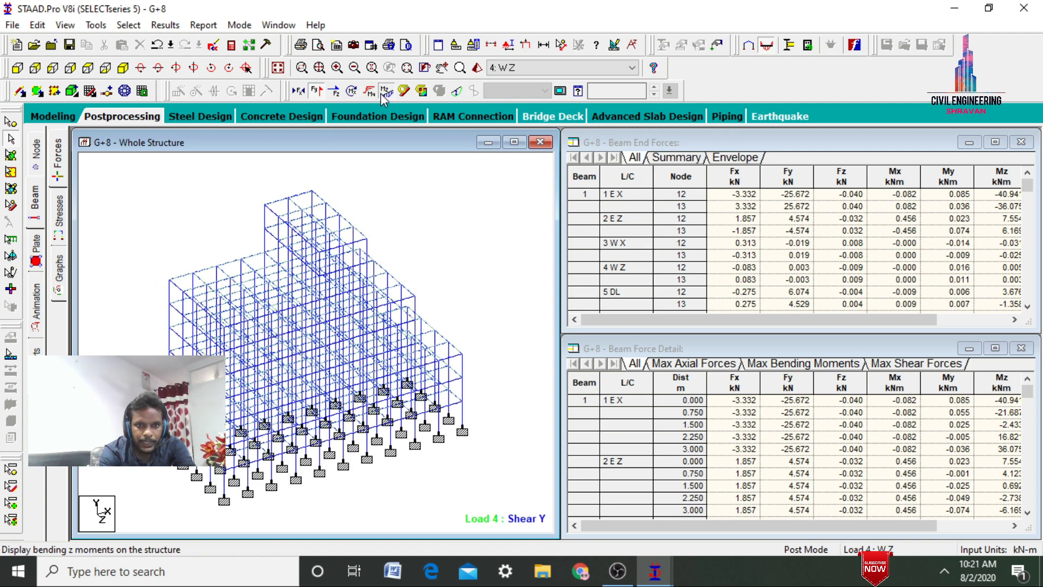
Replace the Shear Y diagrams with Bending Z diagrams and examine them for load cases from 5 DL up to 1 E X
click(320, 92)
click(314, 92)
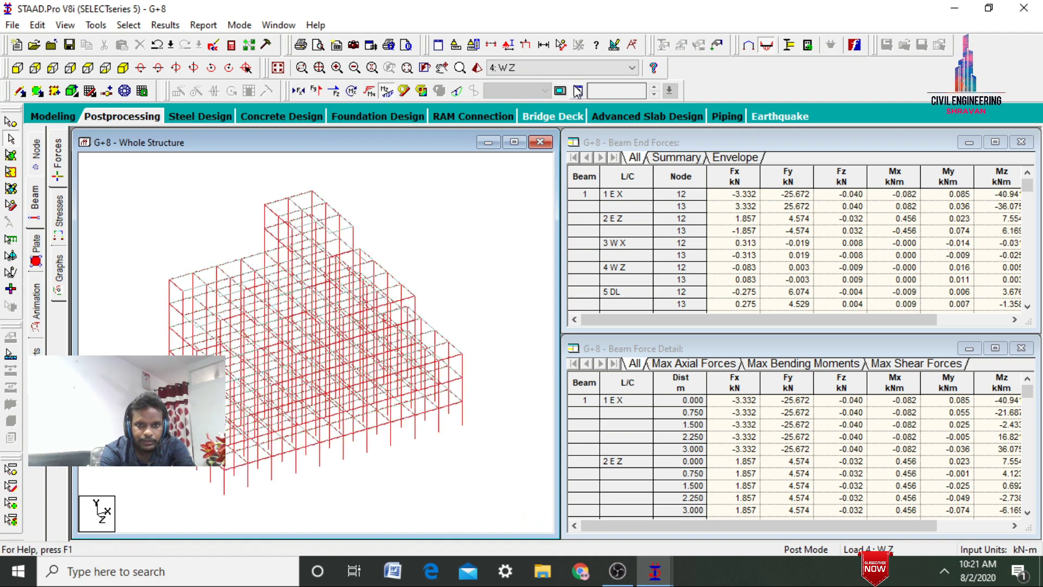
click(565, 67)
click(514, 124)
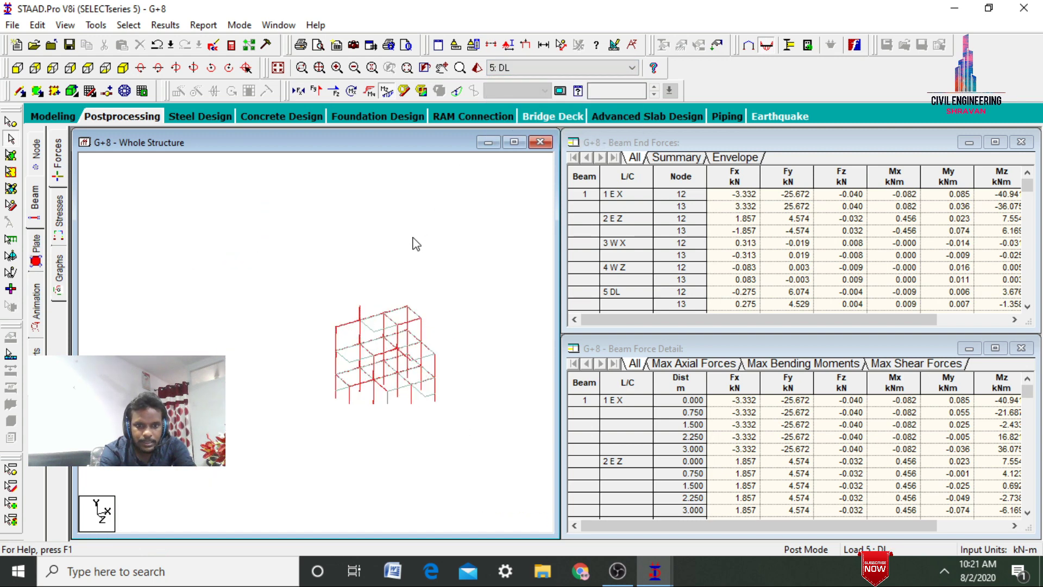
key(Up)
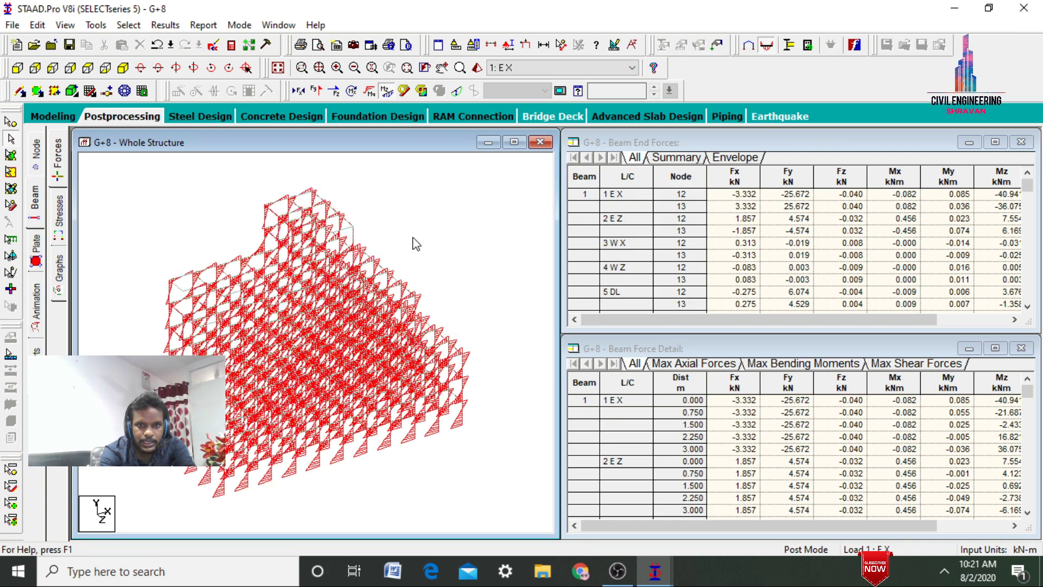
Examine the Bending Z diagrams for the following load cases up to 4 W Z and 5 DL
key(Down)
key(Down)
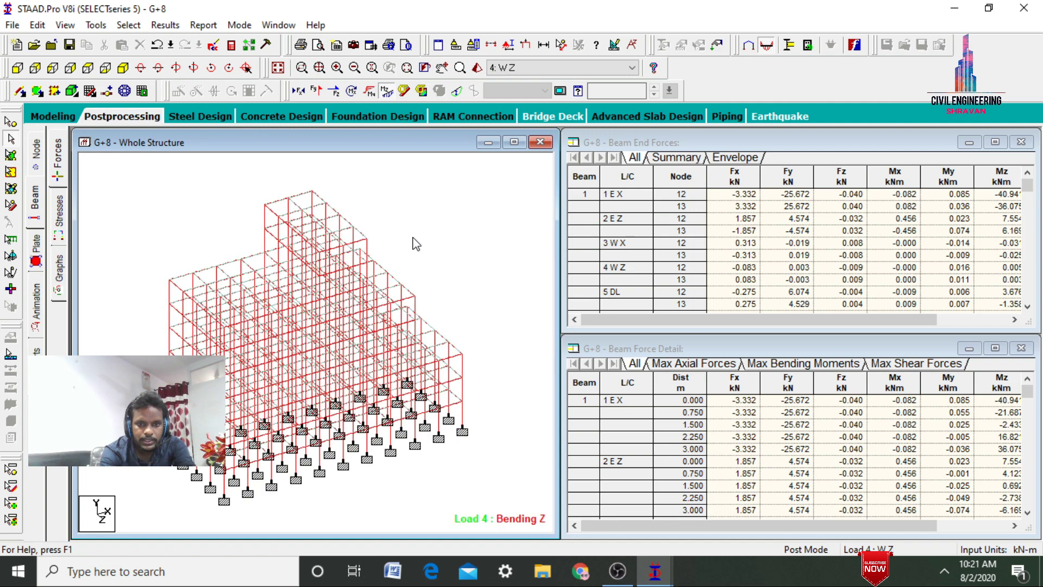
key(Down)
Display the plate stress contour with stress type Max Absolute and normal fill for load case 5 DL
click(35, 244)
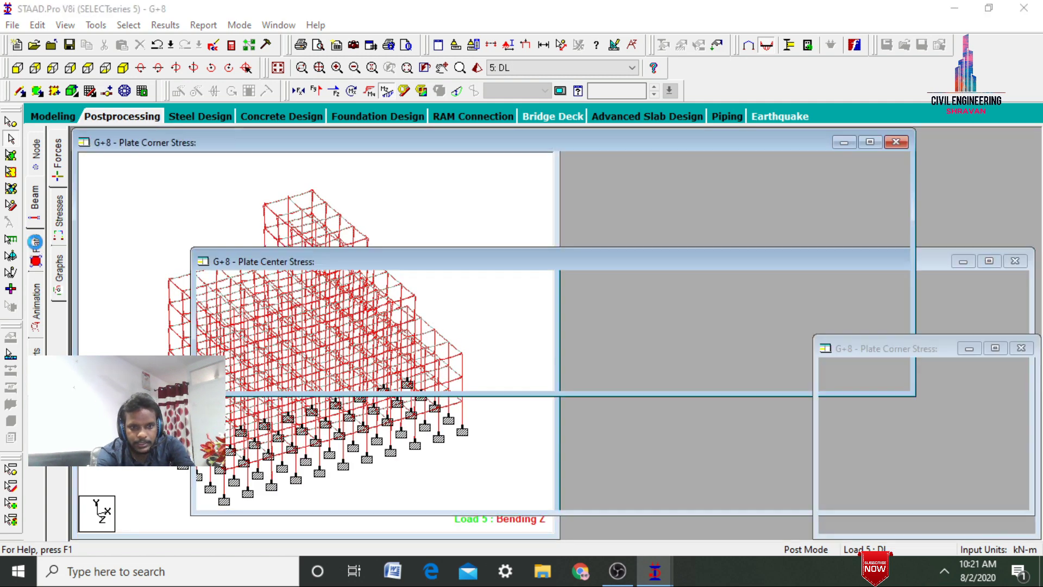
click(451, 133)
click(445, 158)
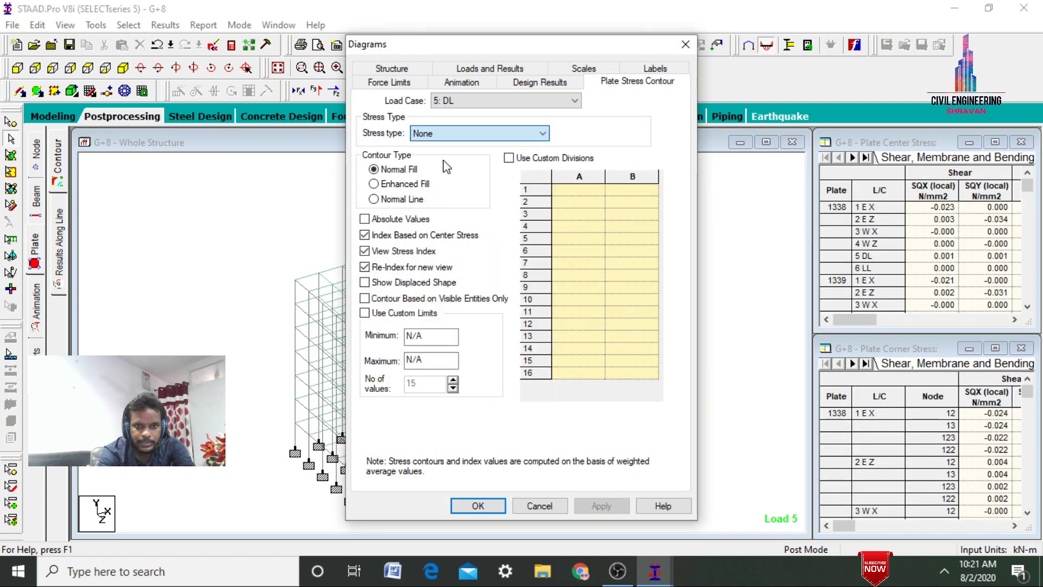
click(602, 505)
click(478, 506)
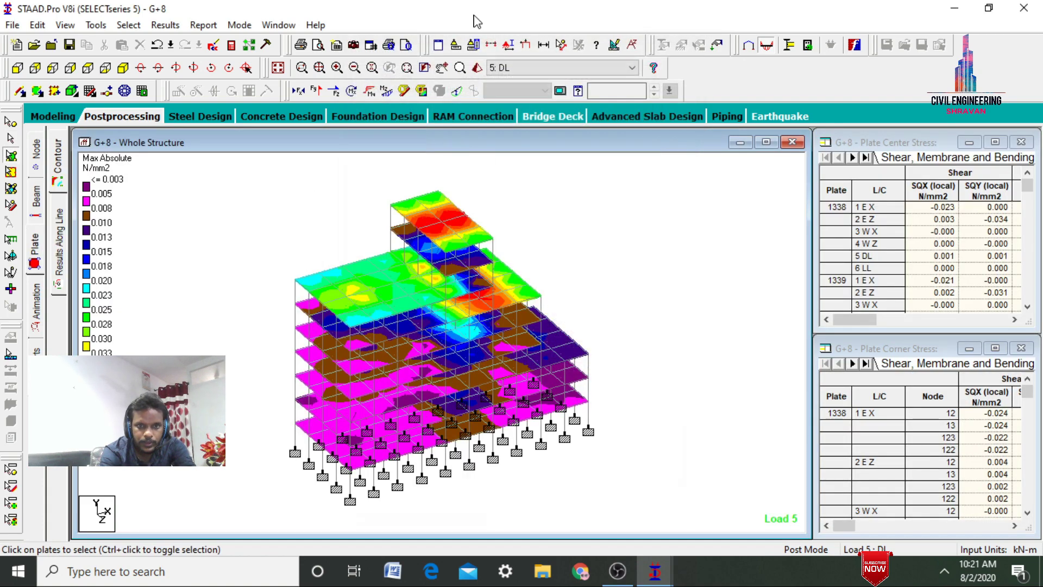
Examine the Max Absolute plate stress contours for the live, seismic and wind load cases, ending at 4 W Z
click(531, 68)
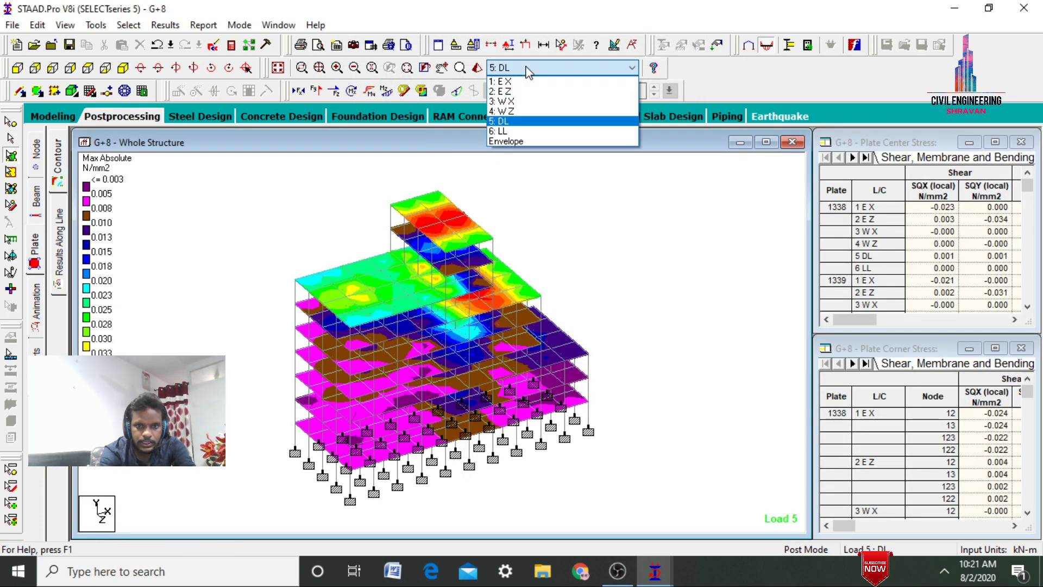
click(514, 131)
key(Up)
key(Up)
key(Up)
key(Up)
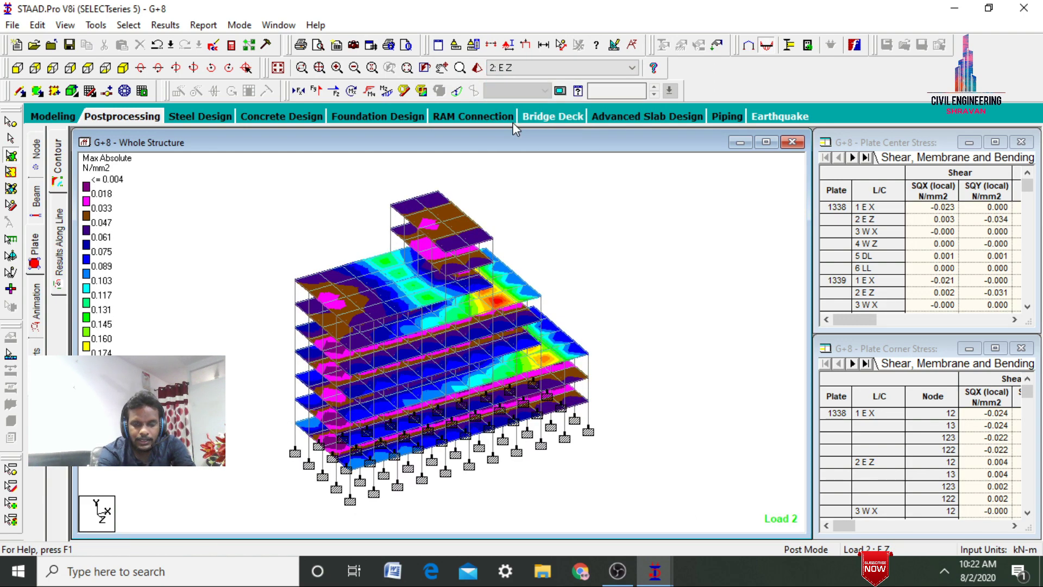
key(Down)
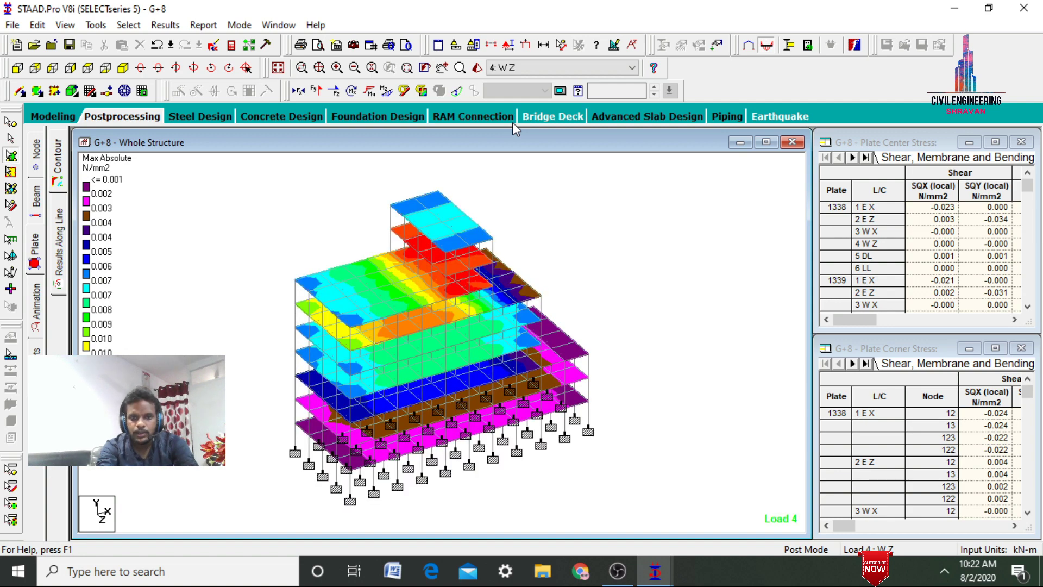
Animate the displacement of the whole structure for load case 4 W Z
click(36, 303)
click(402, 144)
click(603, 506)
click(503, 508)
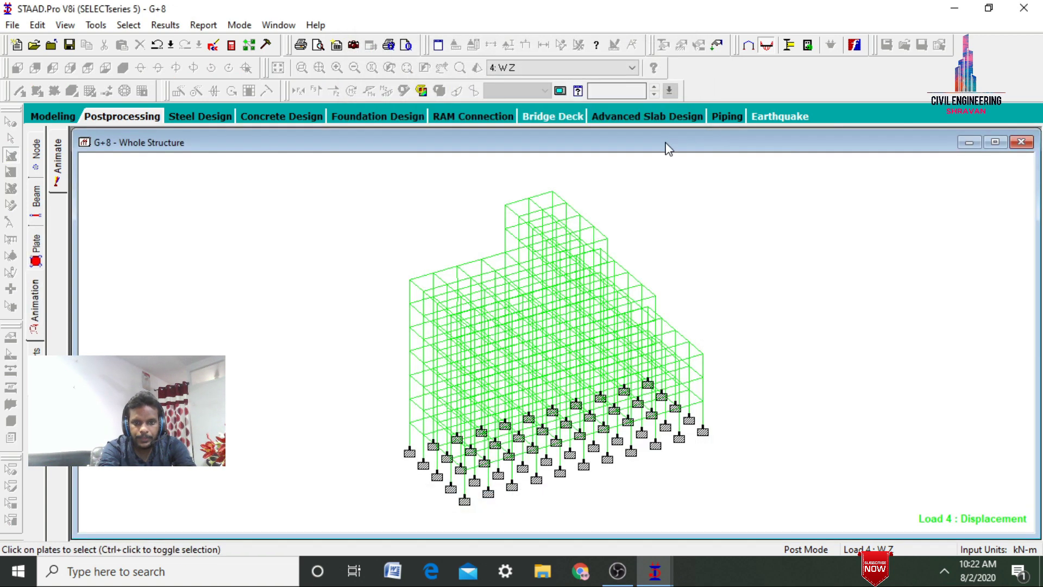
Examine the displacement animation for load cases from 6 LL up through 2 E Z and back to 4 W Z
click(533, 69)
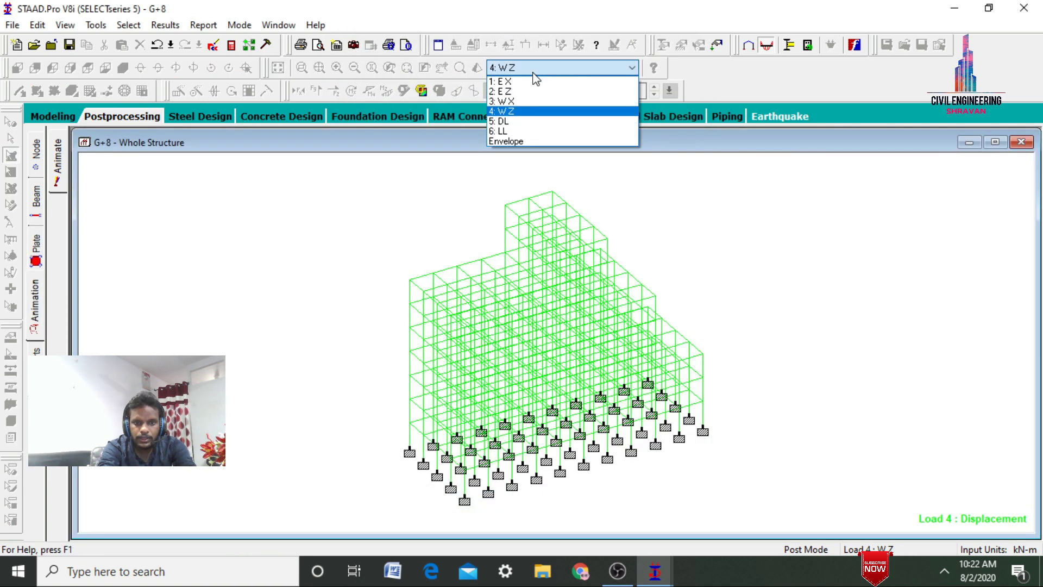
click(501, 122)
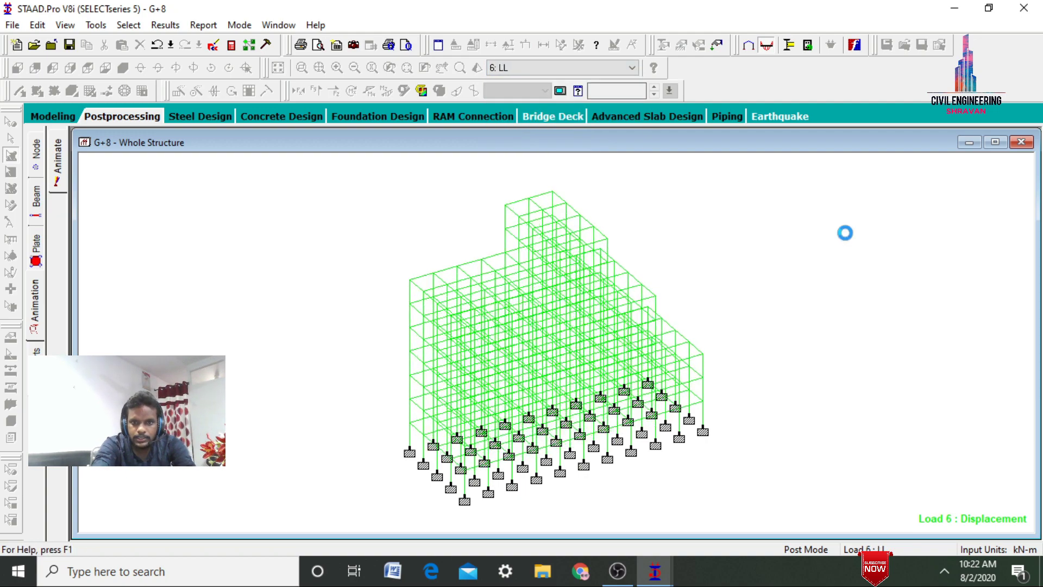
key(Up)
key(Up)
key(Up)
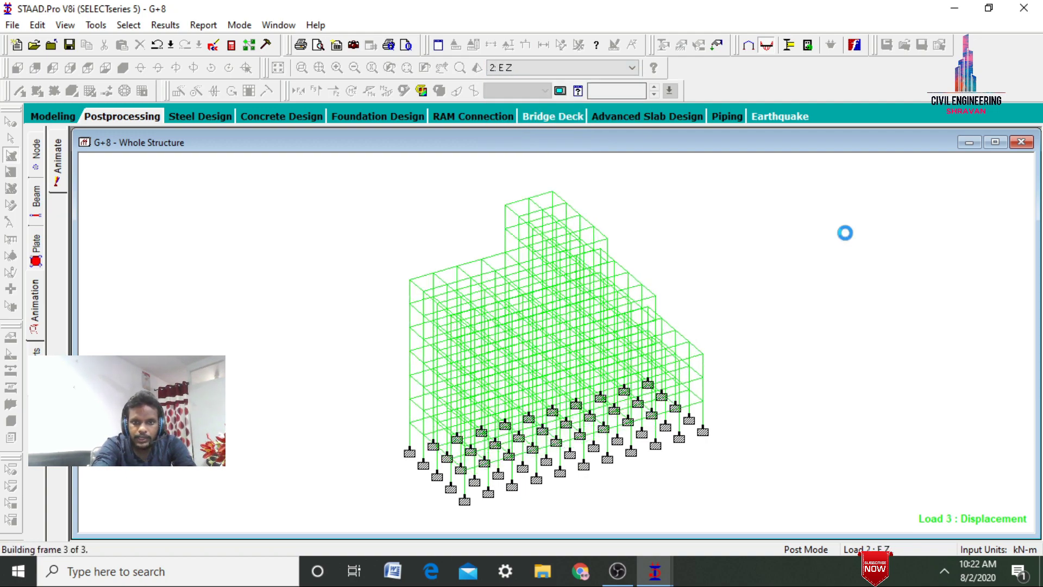
key(Up)
key(Down)
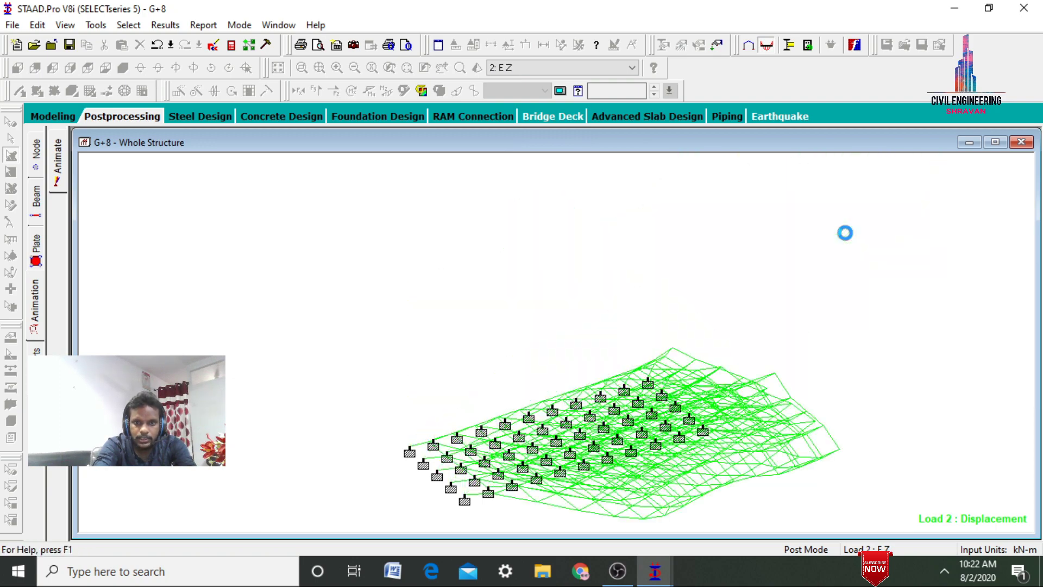
key(Down)
key(Down)
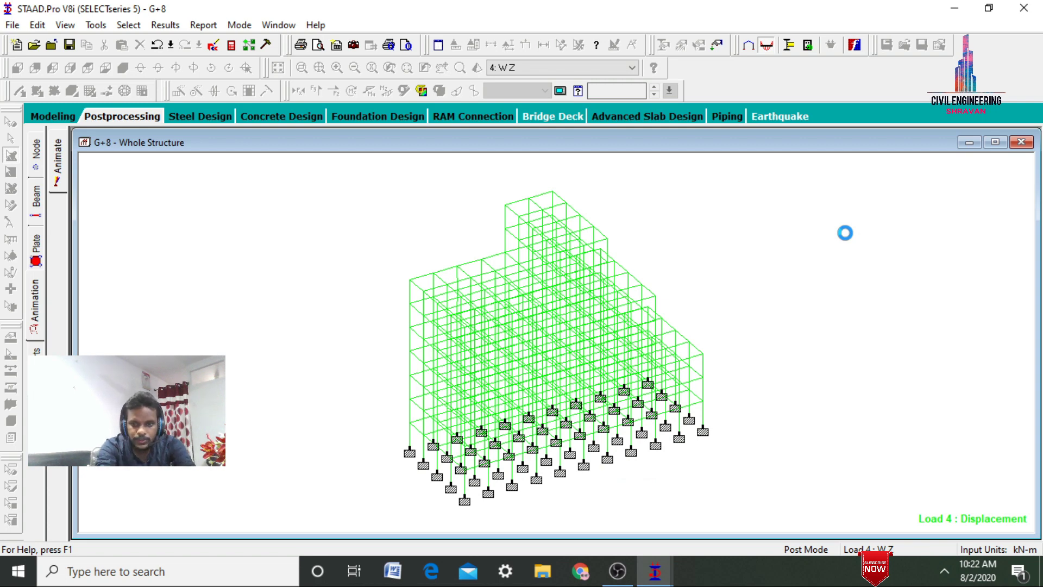
Return to modeling mode and set the concrete design code to IS456
click(65, 117)
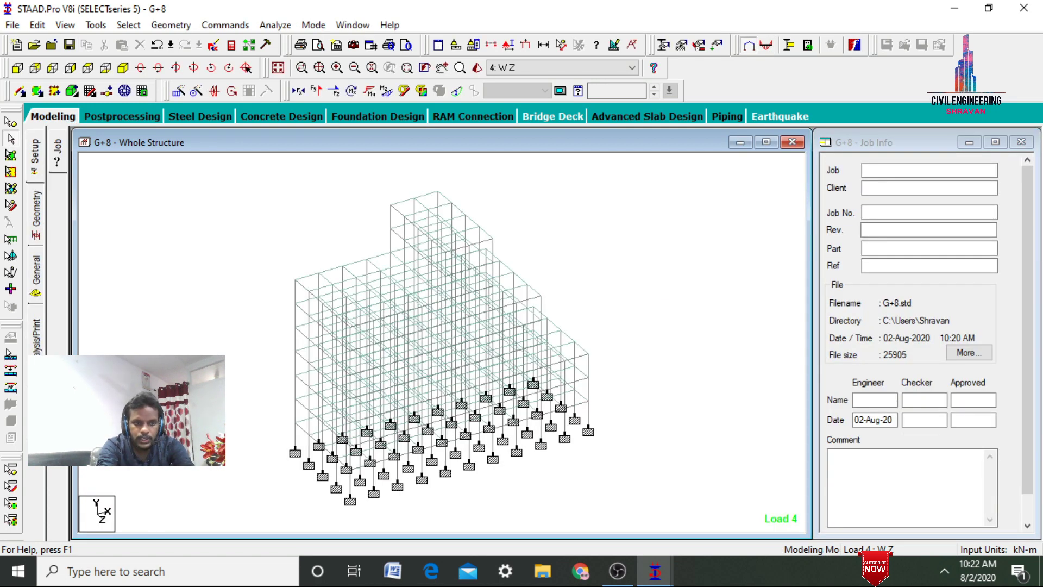
click(36, 391)
click(57, 212)
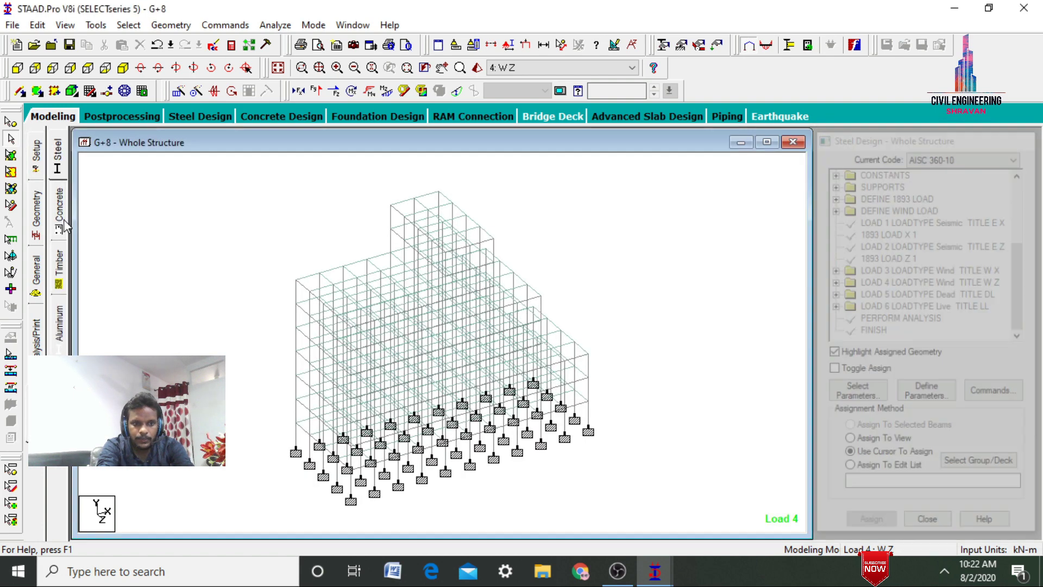
click(934, 156)
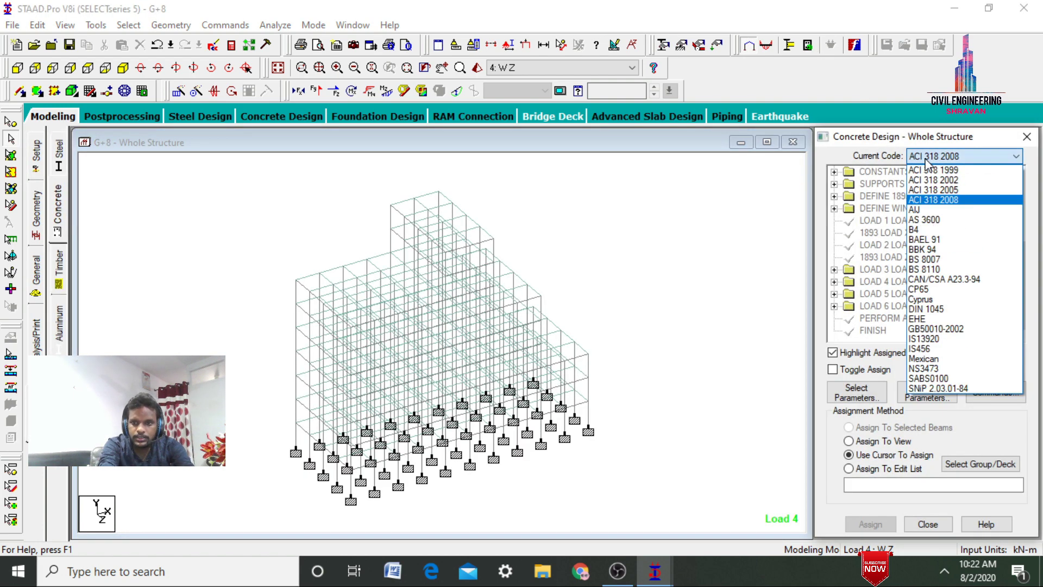
click(918, 349)
Limit the selected concrete design parameters to Fc, Fymain, Fysec, Maxmain, Maxsec, Md1 and Md2
click(872, 392)
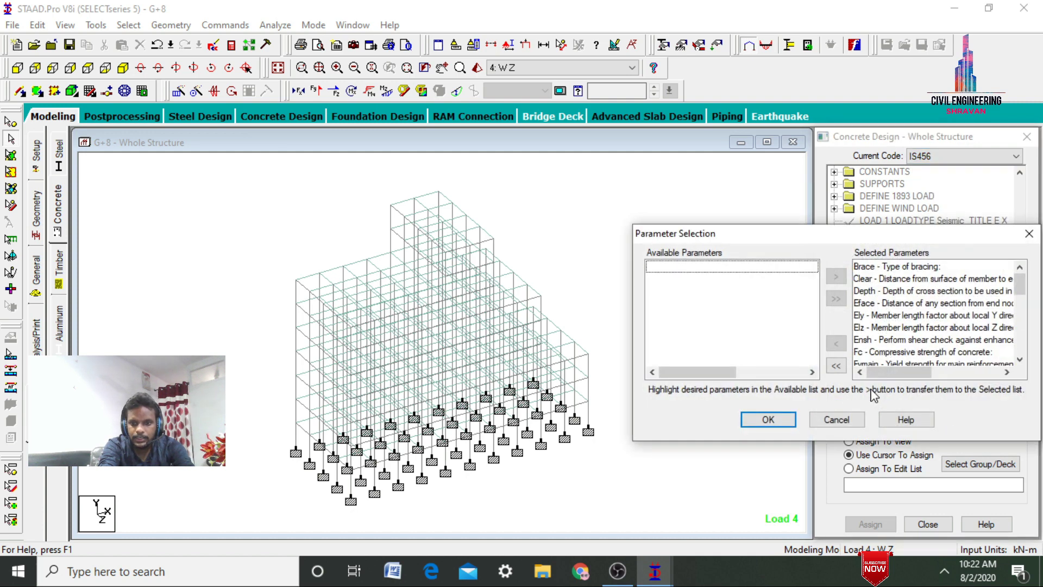
click(836, 366)
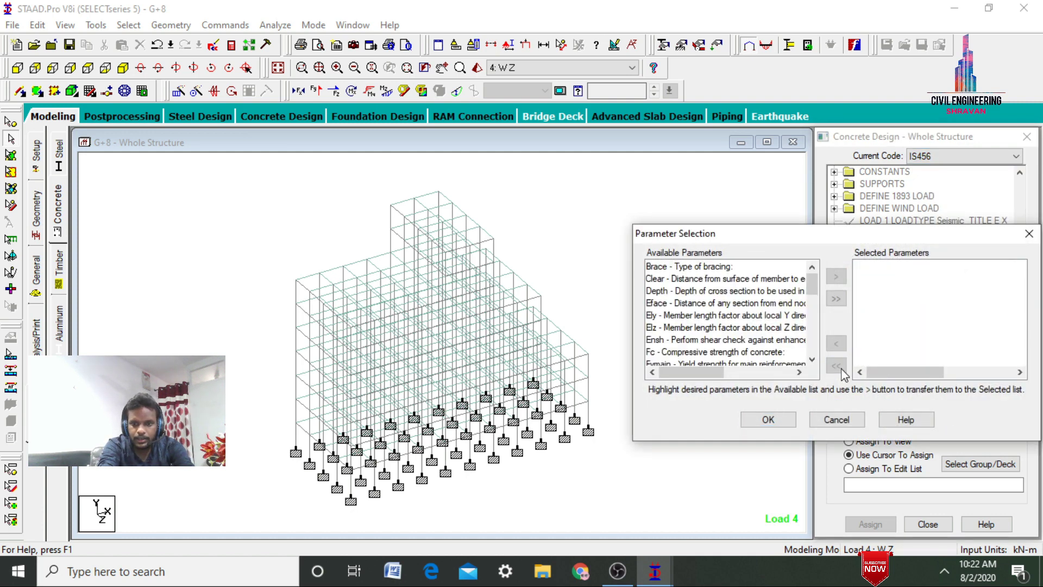
double_click(748, 352)
double_click(748, 352)
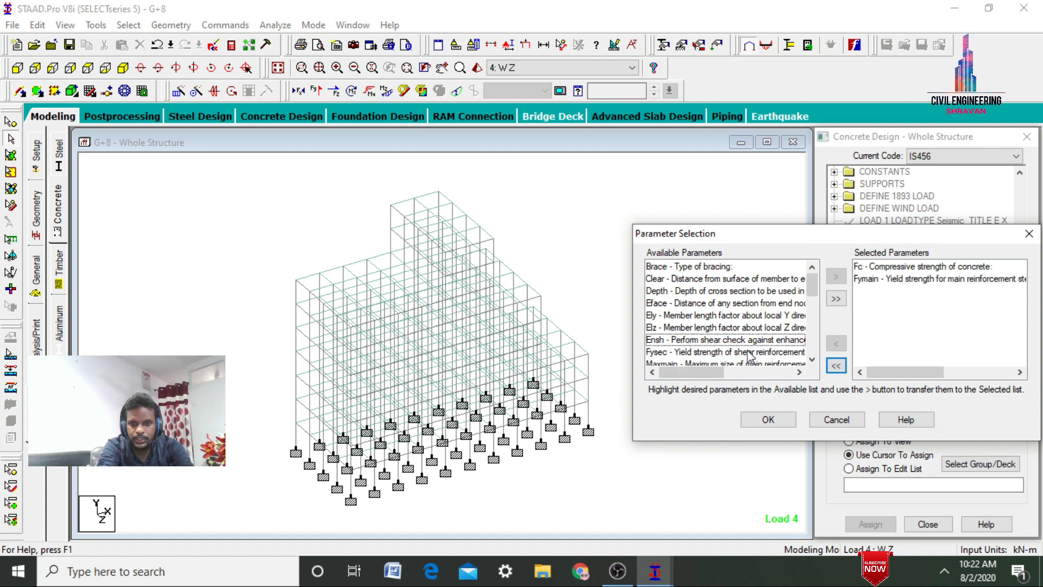
double_click(748, 352)
double_click(748, 352)
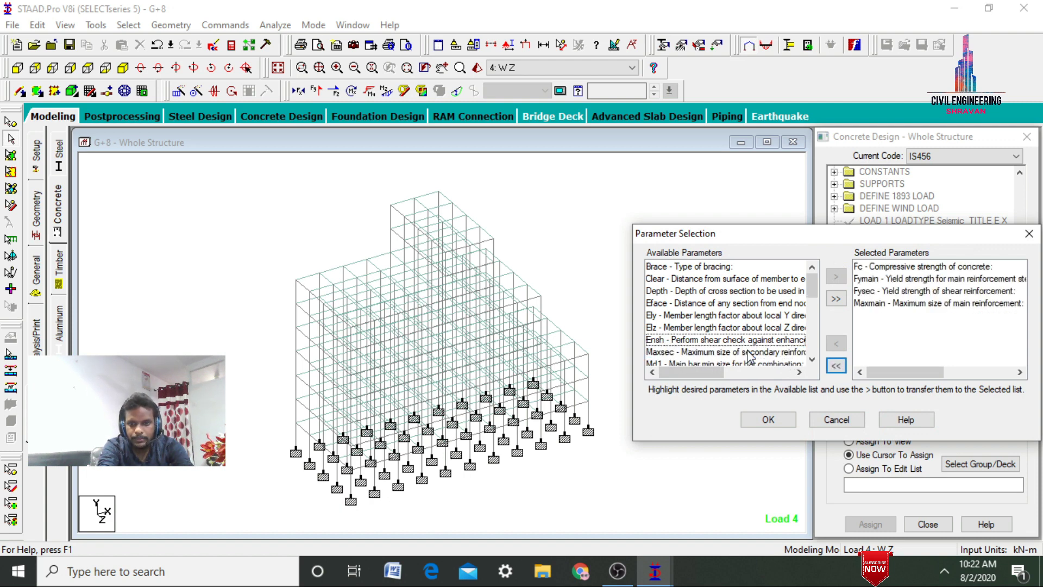
double_click(748, 352)
double_click(748, 352)
double_click(749, 352)
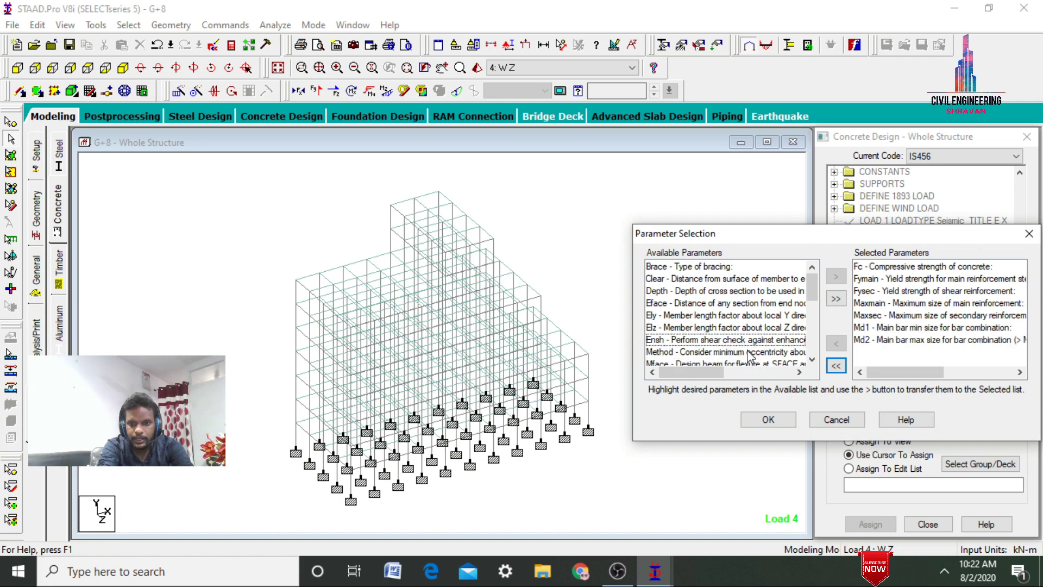
click(768, 420)
Define the material strengths with FC as 3000 kN/m2 and both FYMAIN and FYSEC as 600000 kN/m2
click(906, 389)
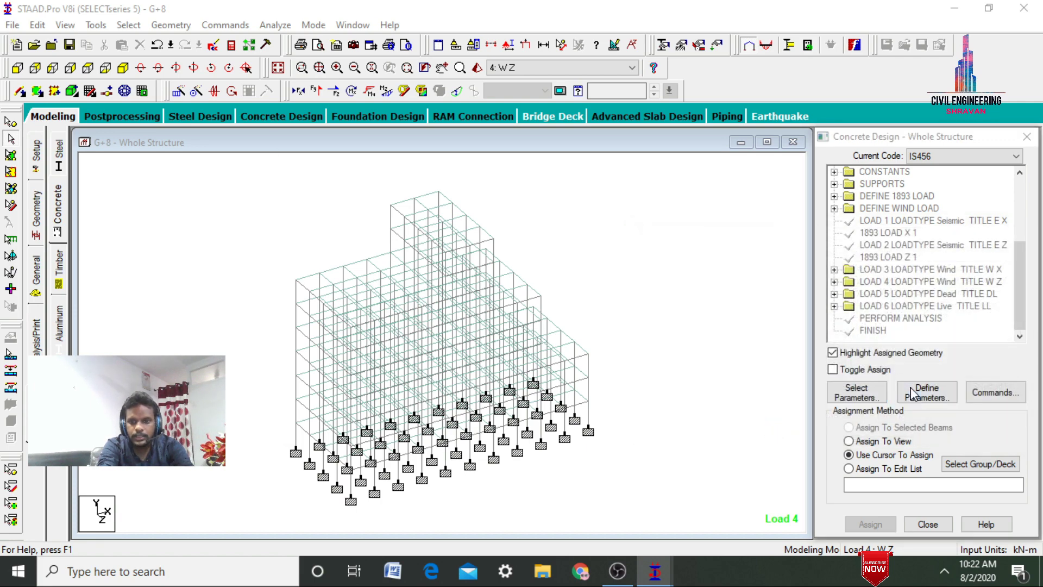
drag(577, 223, 441, 239)
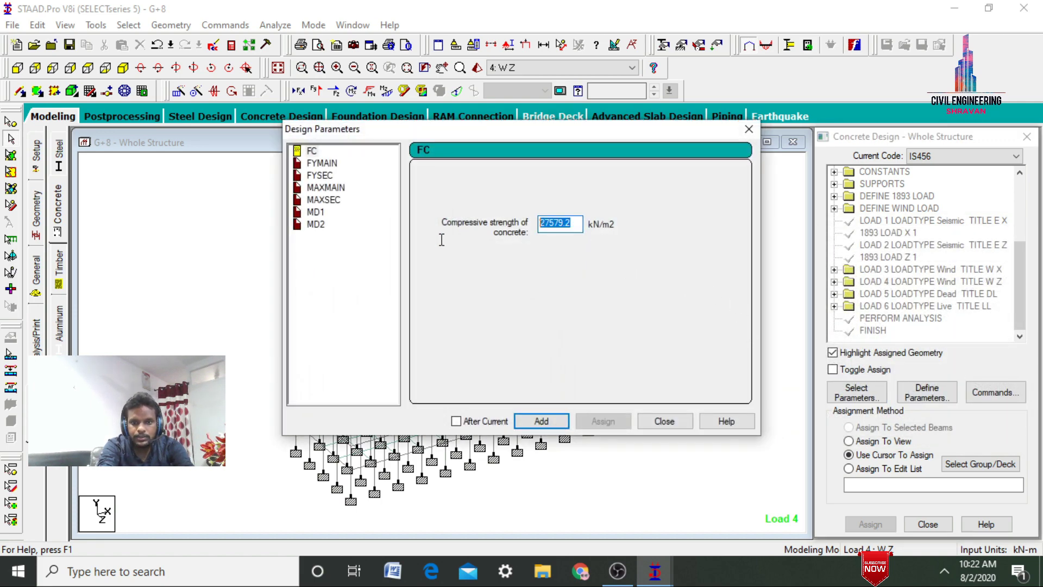
text(3000)
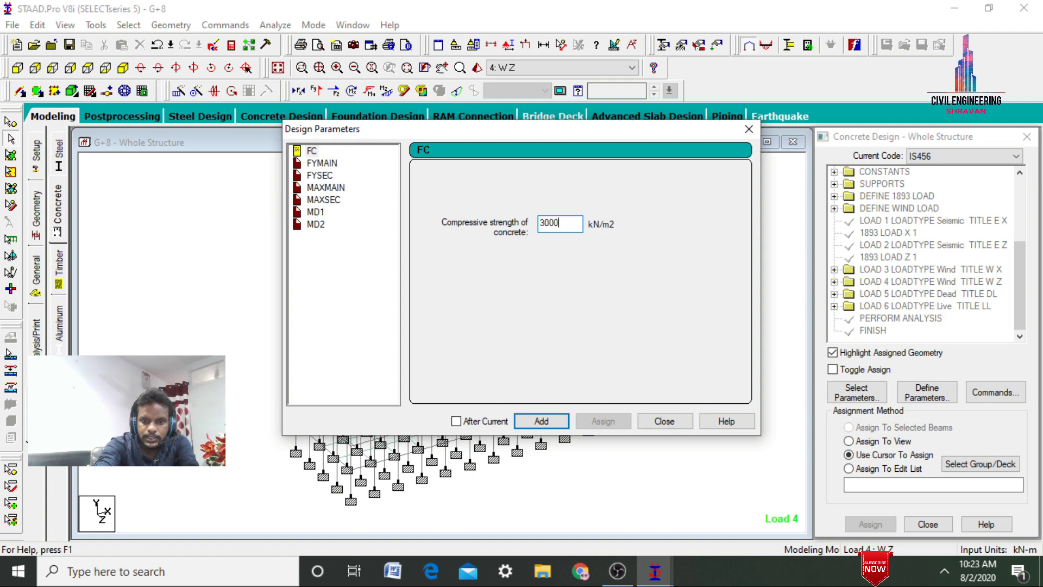
click(324, 164)
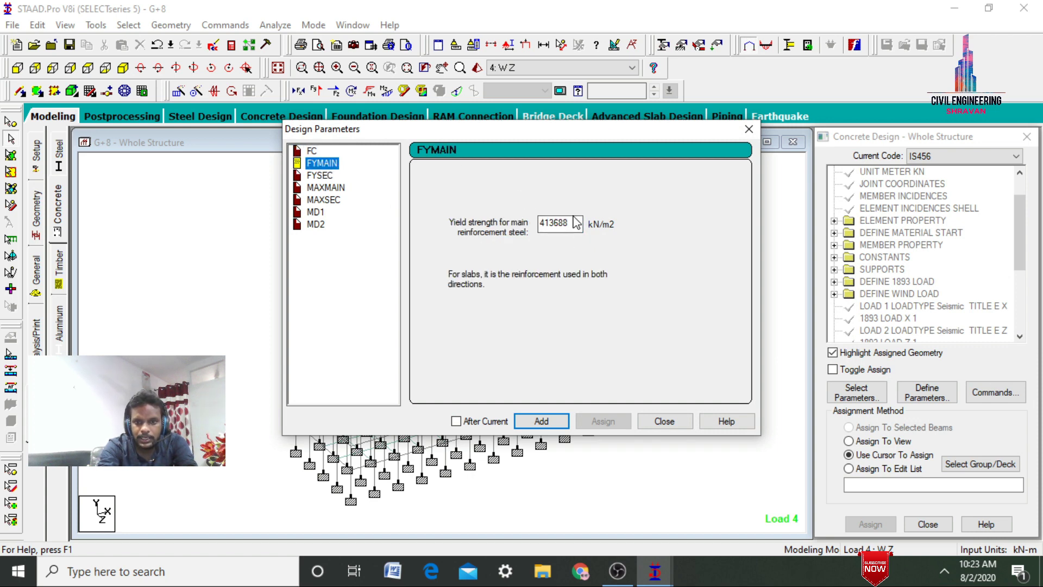
drag(577, 223, 536, 231)
text(600000)
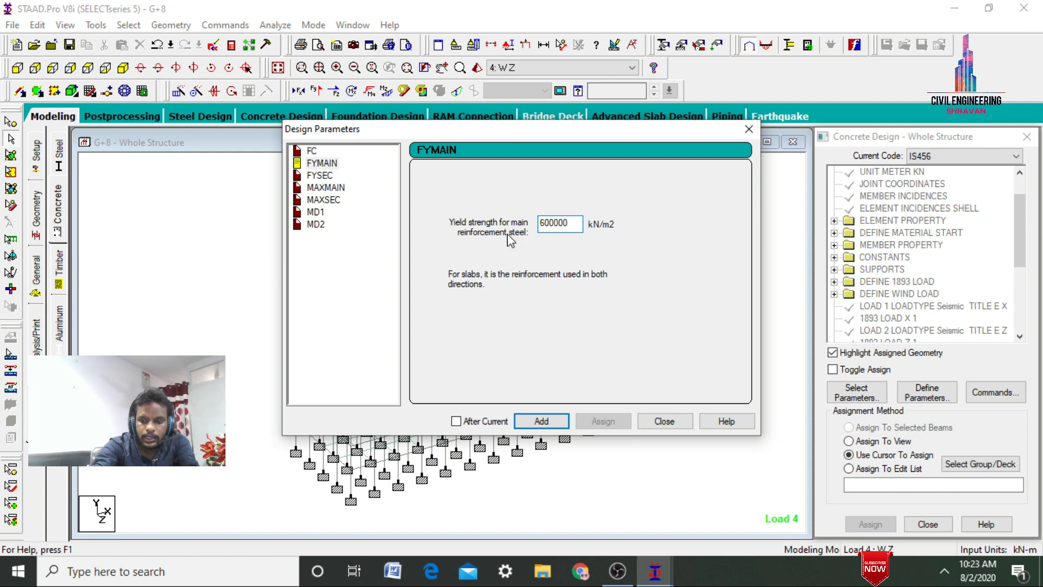
click(320, 175)
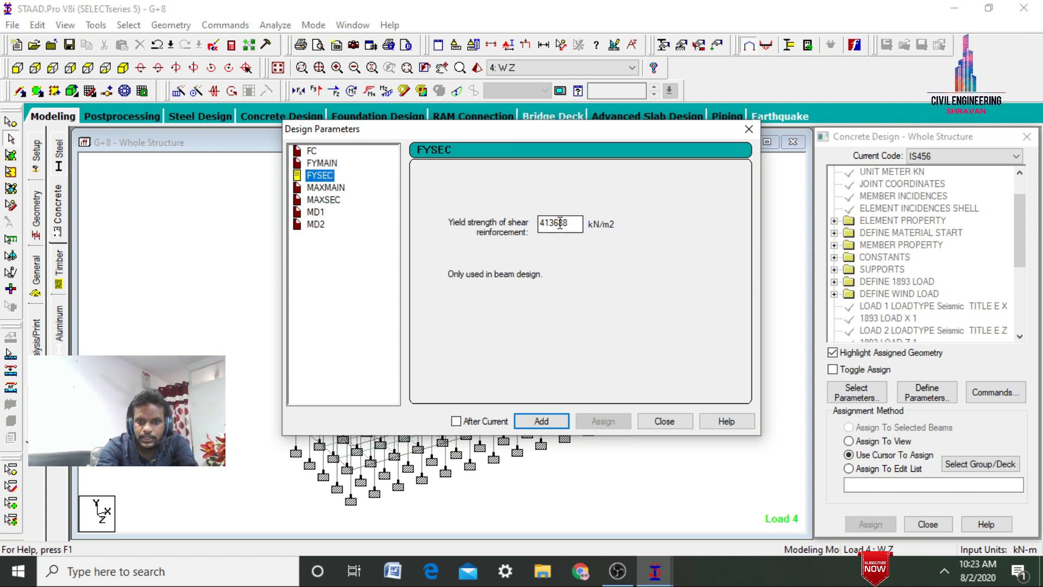
drag(574, 224, 438, 229)
text(600000)
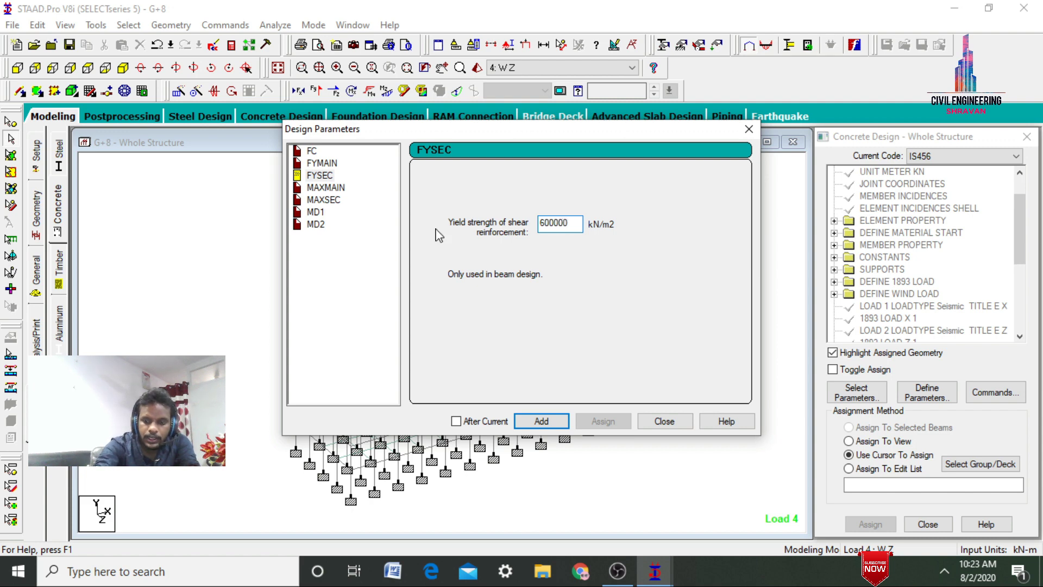
Add the MAXMAIN and MAXSEC parameters with a maximum reinforcement size of 20 mm each
click(327, 188)
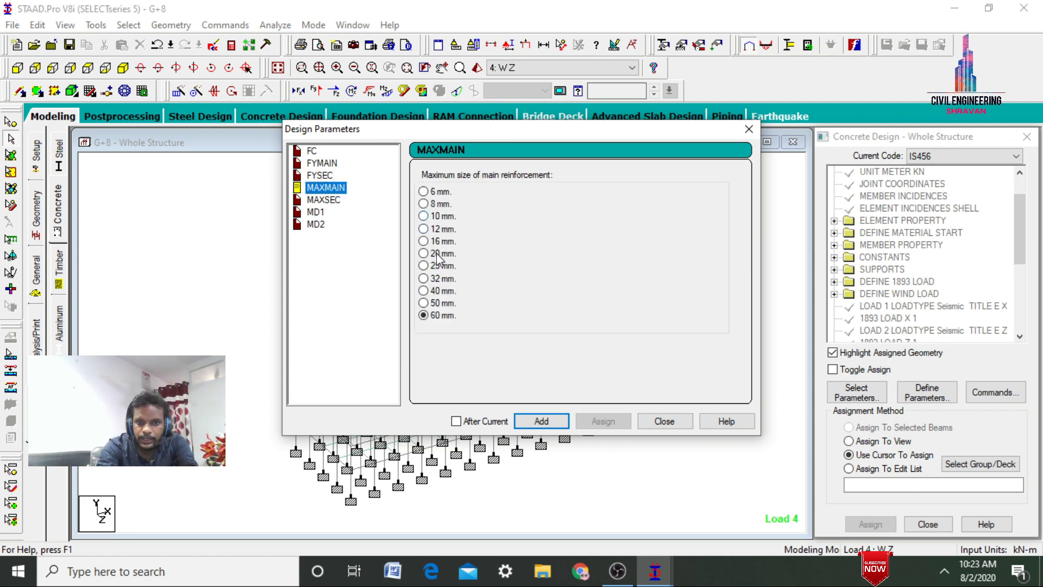
click(424, 253)
click(543, 422)
click(322, 190)
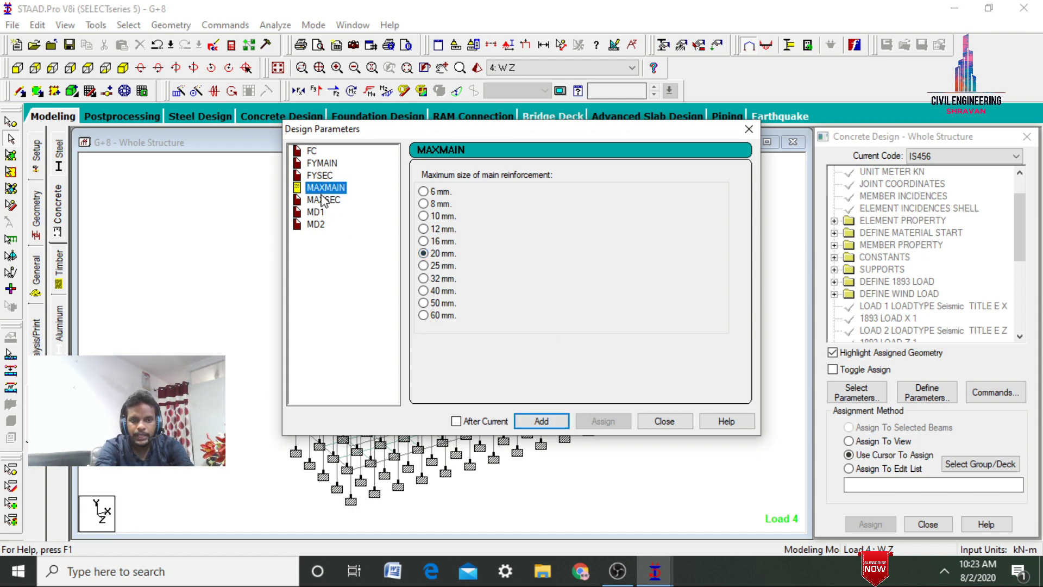
click(323, 200)
click(423, 253)
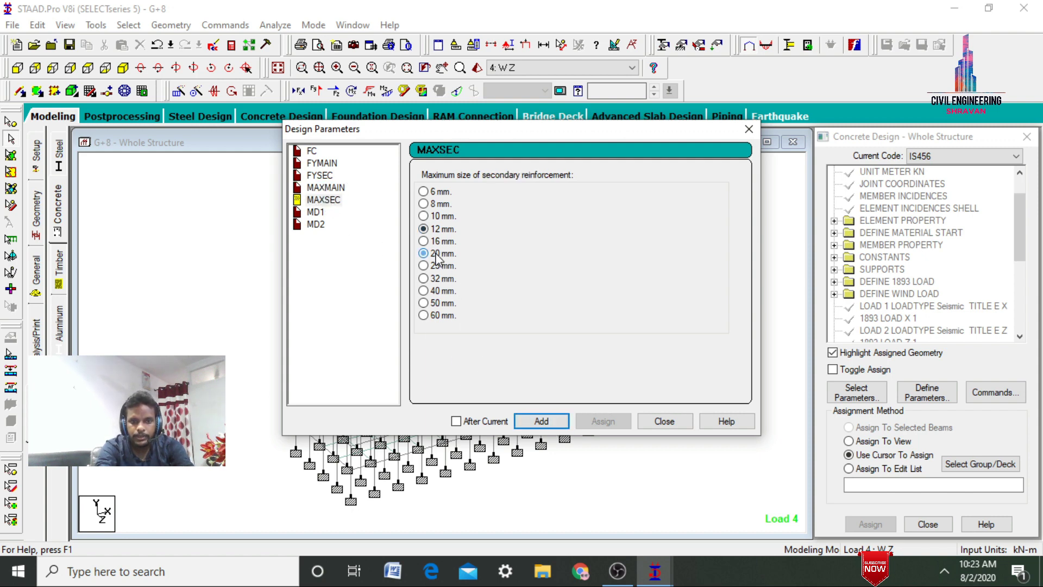
click(541, 421)
Add the bar combination parameters MD1 and MD2, each with a 16 mm main bar size, and finish defining parameters
click(316, 213)
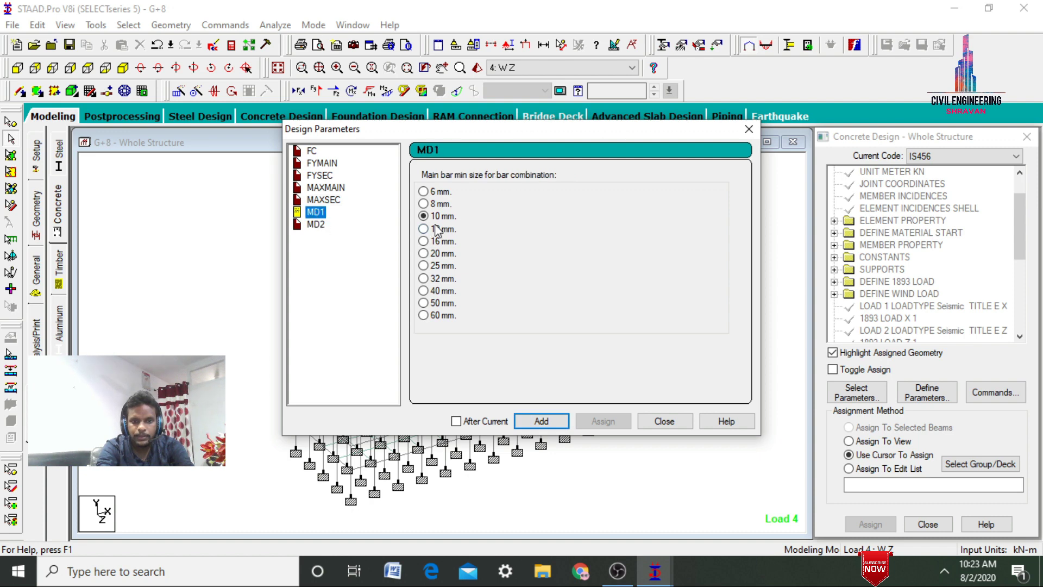
click(429, 241)
click(540, 421)
click(315, 224)
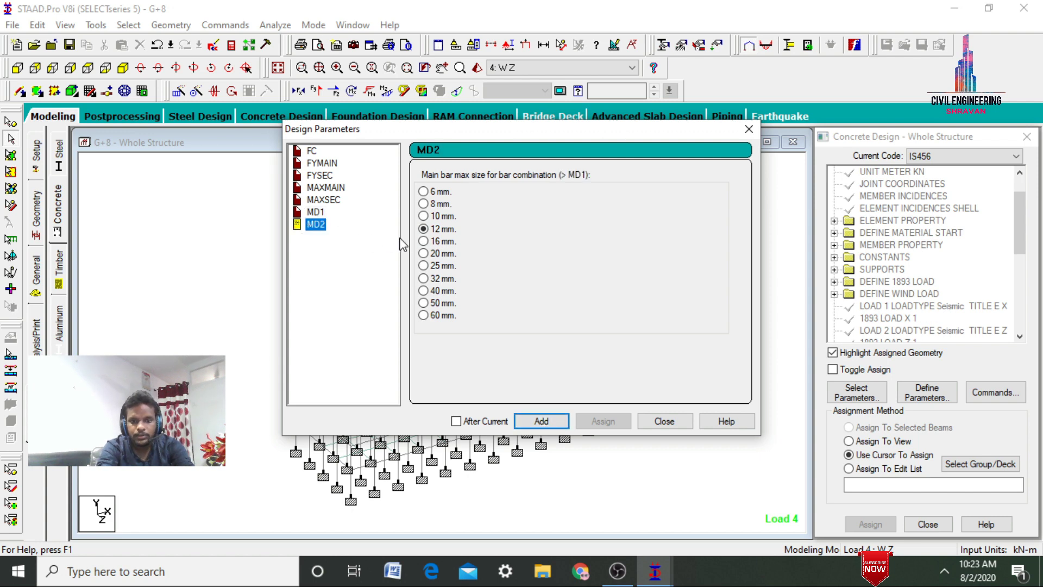
click(424, 241)
click(540, 421)
click(663, 422)
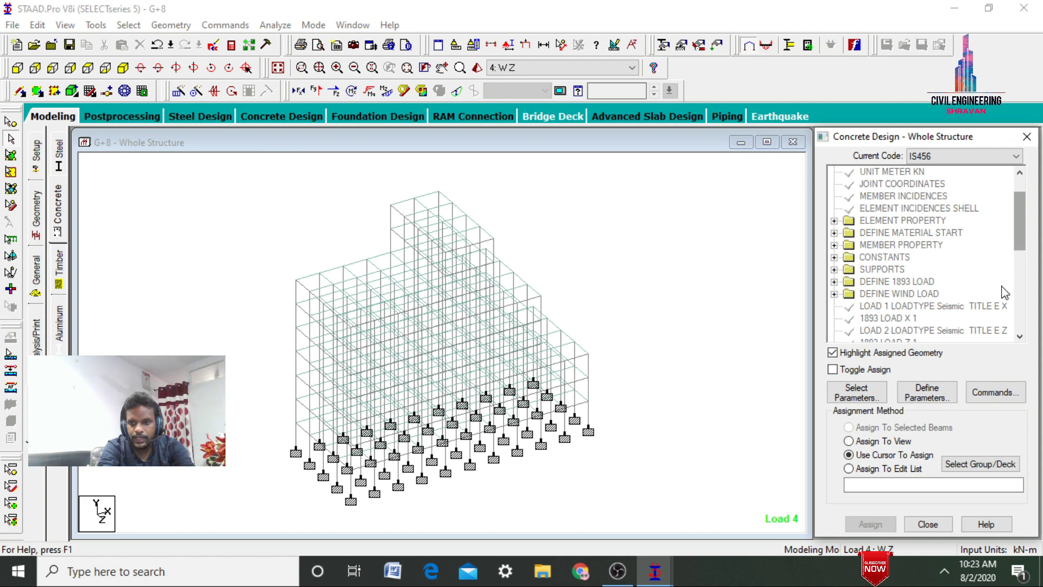
Add the Design Beam, Design Column, Design Slab/Element and Take Off commands to the IS456 concrete design
click(992, 389)
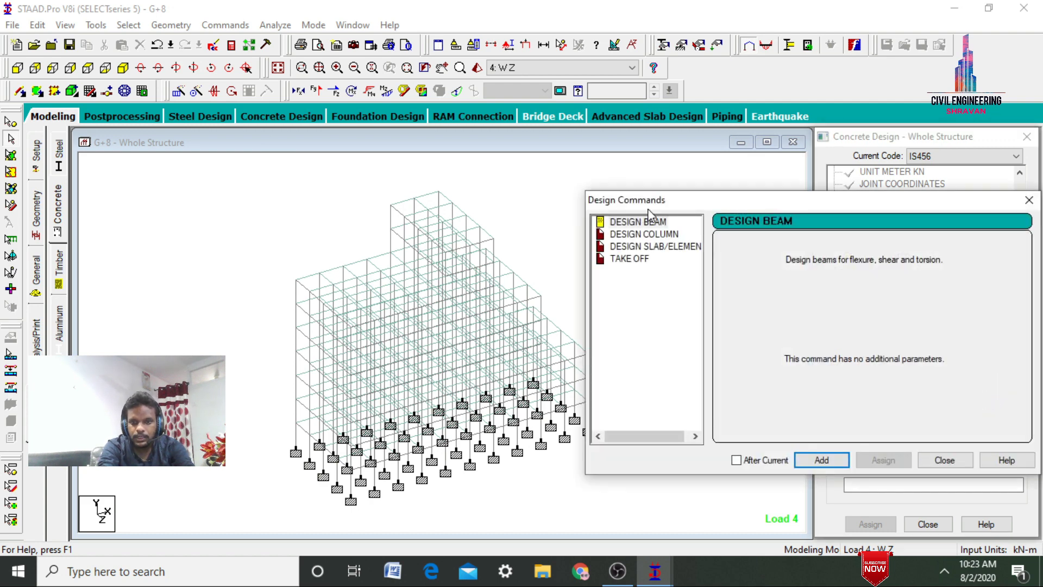
click(622, 223)
click(834, 462)
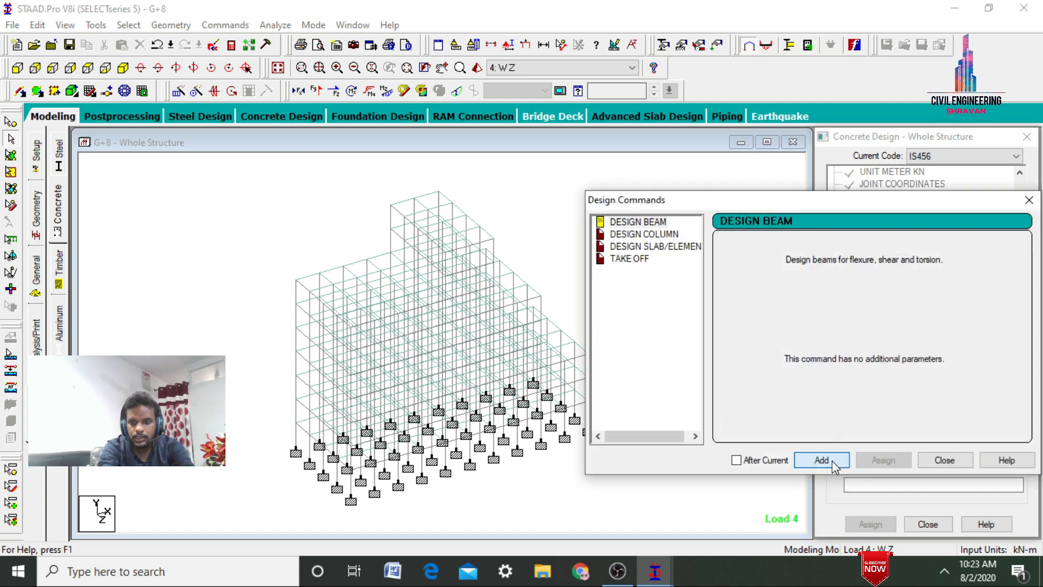
click(644, 234)
click(818, 461)
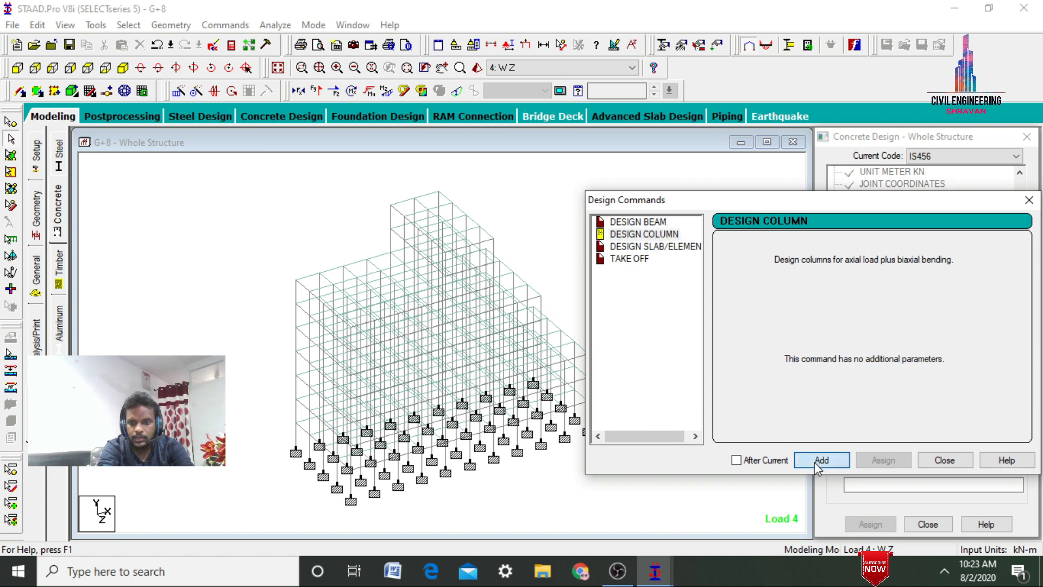
click(657, 247)
click(813, 460)
click(625, 259)
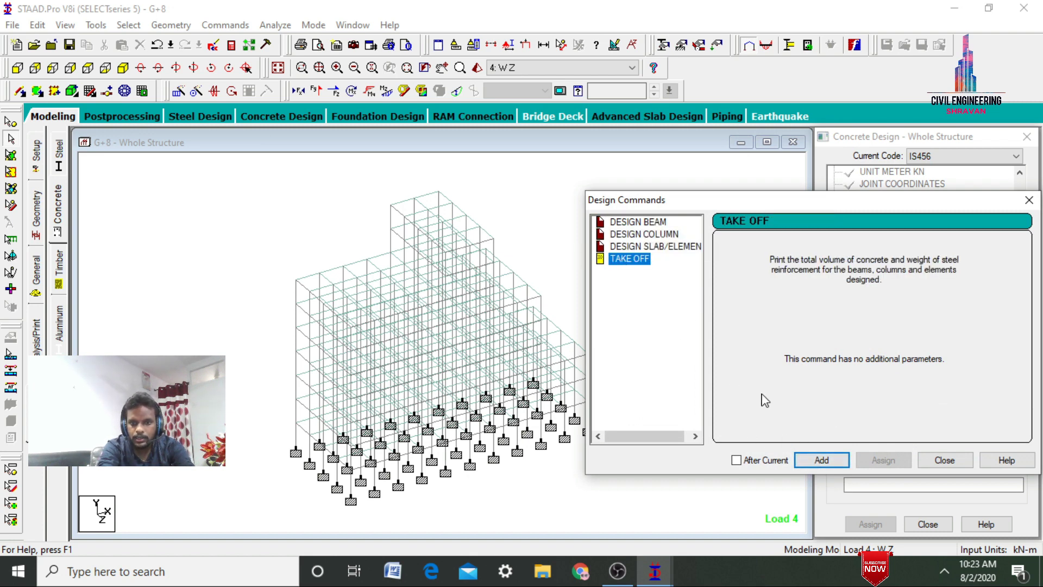
click(821, 460)
click(945, 460)
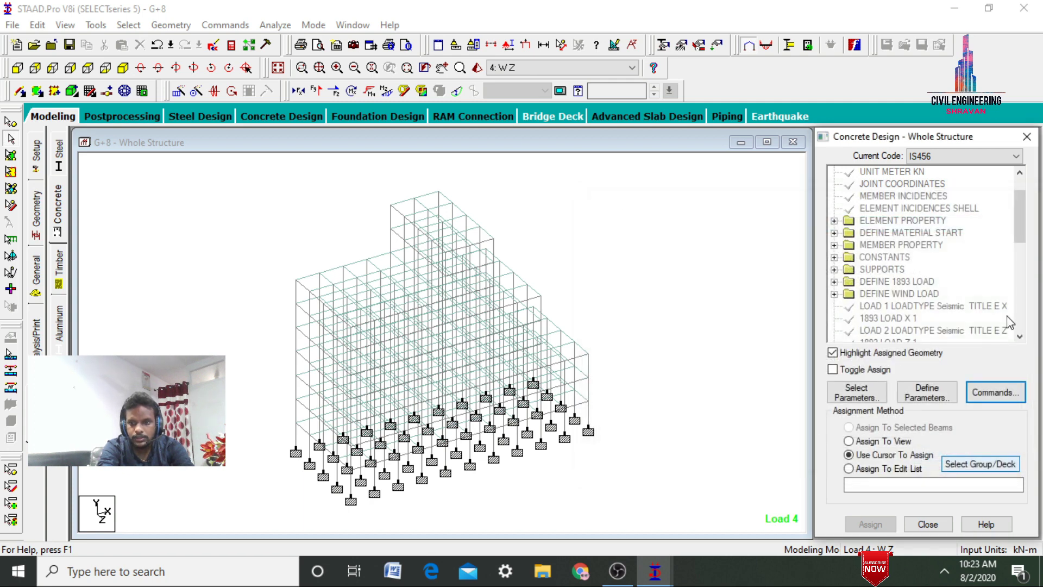
Assign the FC 30000 concrete strength parameter to the whole structure in view
drag(1021, 218, 1021, 288)
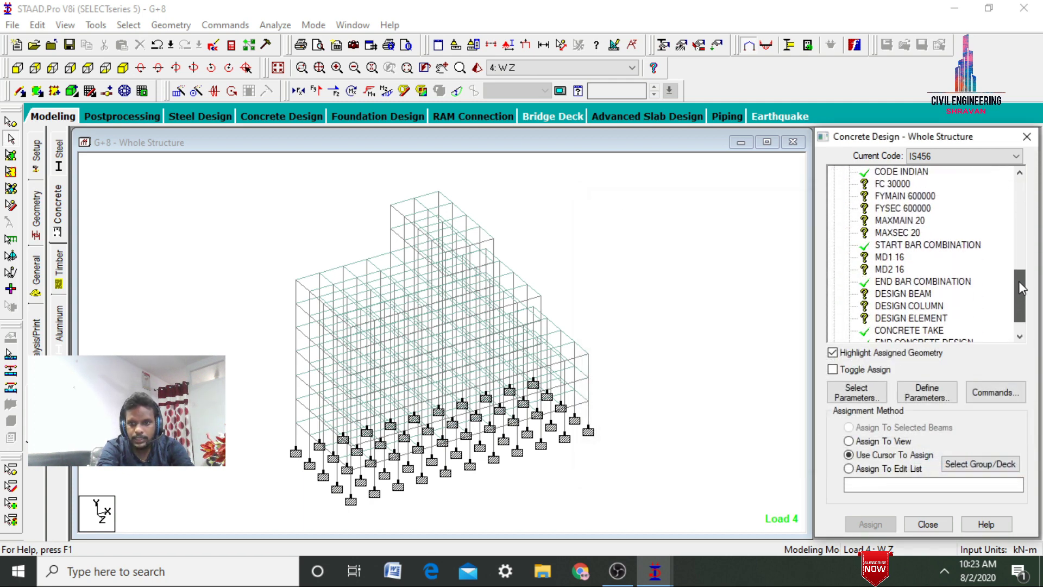
click(900, 184)
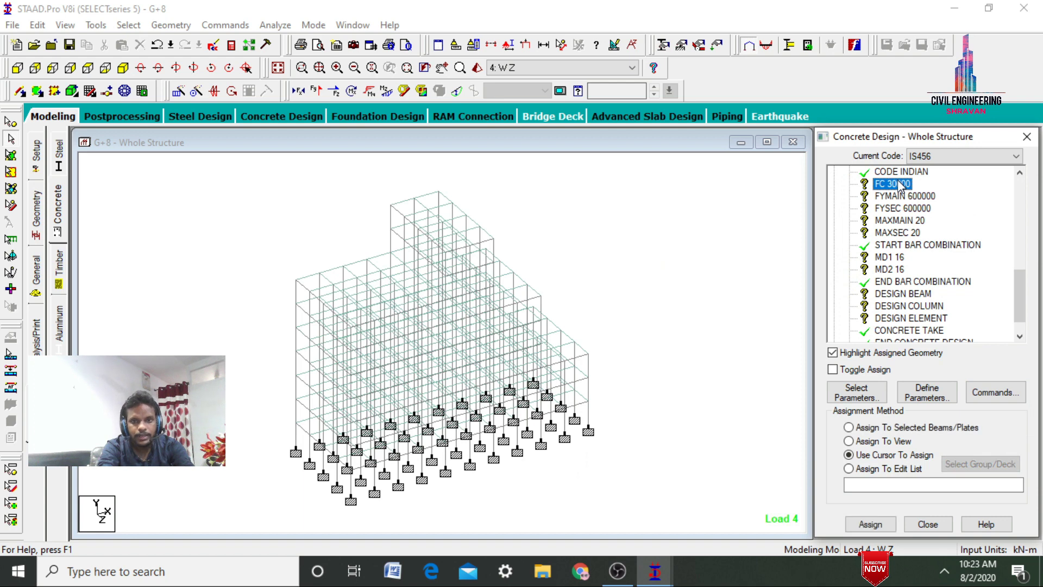
click(849, 441)
click(870, 525)
key(Return)
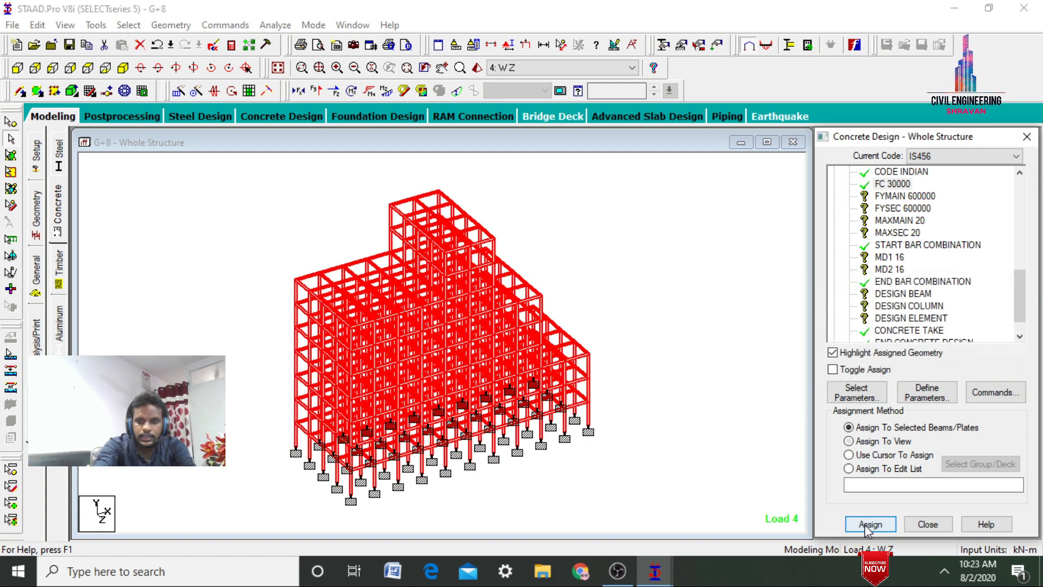
Assign the FYMAIN 600000 and FYSEC 600000 steel strength parameters to the whole structure in view
click(905, 197)
click(869, 441)
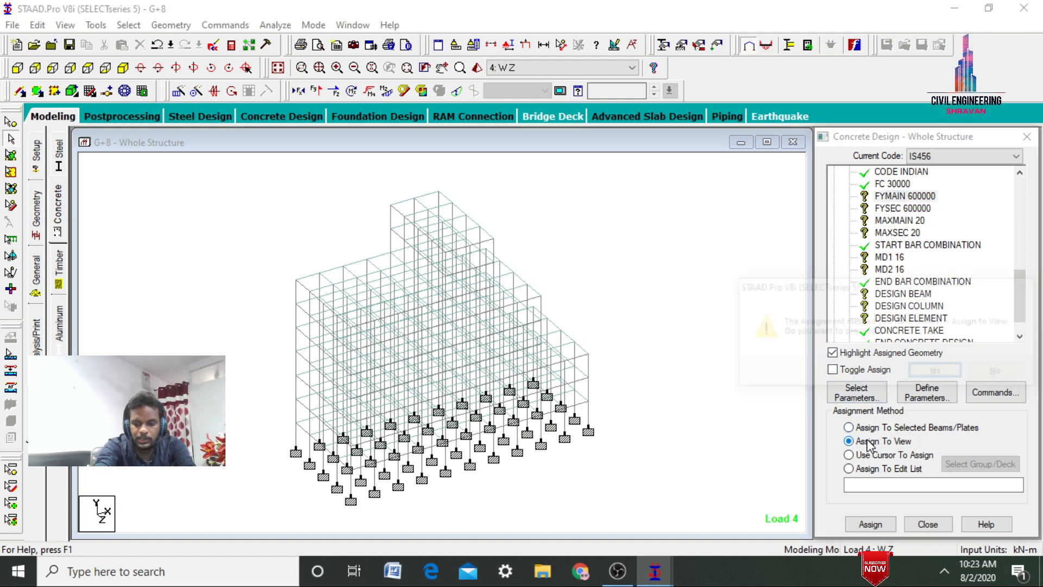
key(Return)
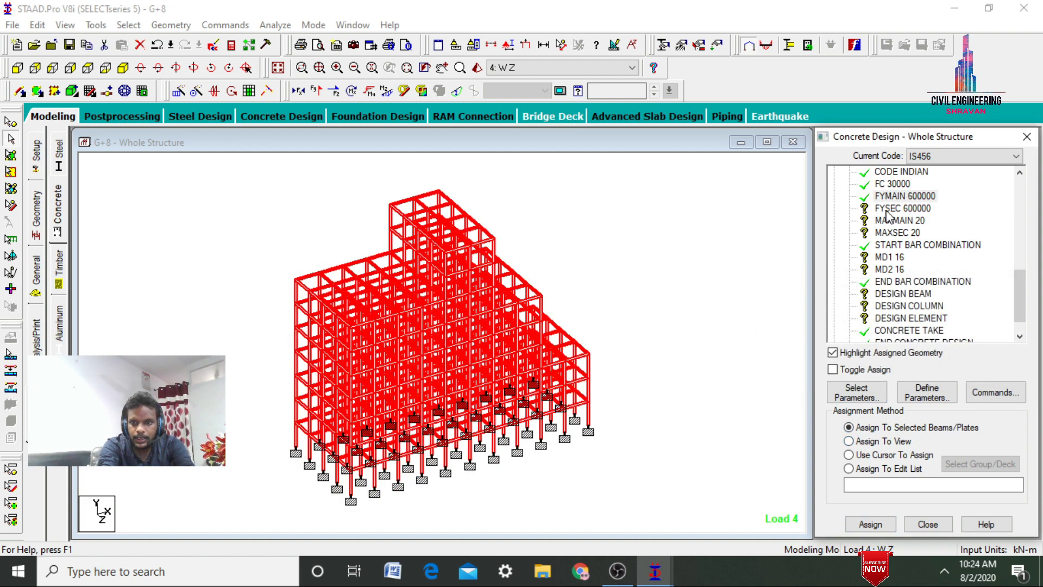
click(888, 209)
click(862, 442)
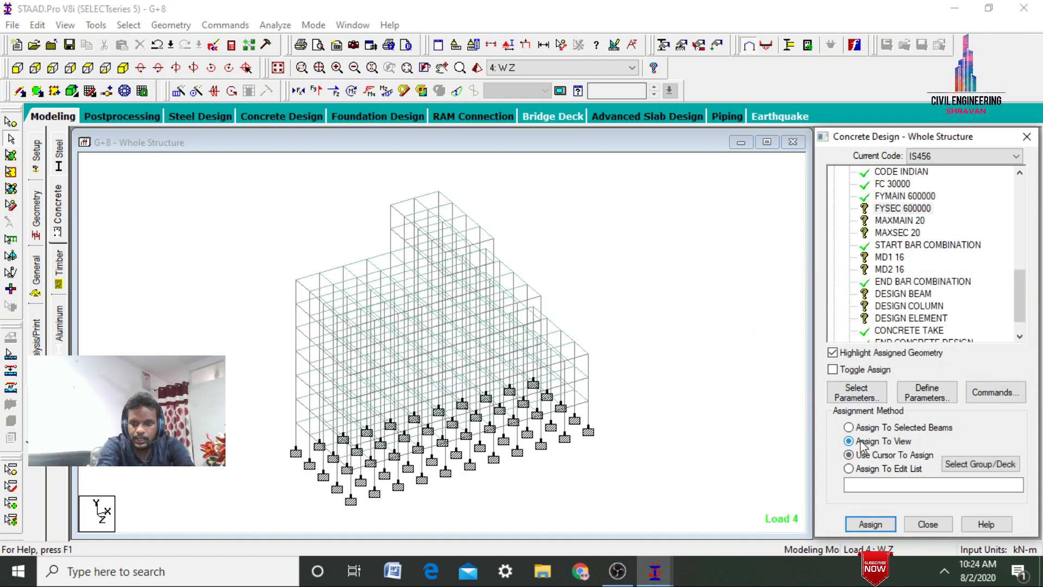
key(Return)
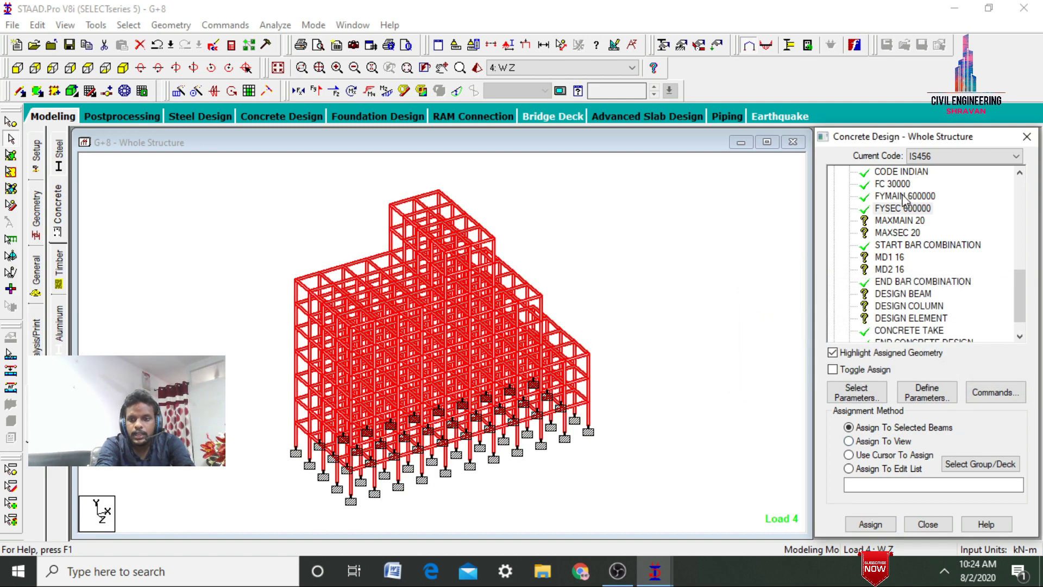
Assign the MAXMAIN 20 and MAXSEC 20 reinforcement size parameters to the whole structure in view
click(895, 221)
click(876, 444)
key(Return)
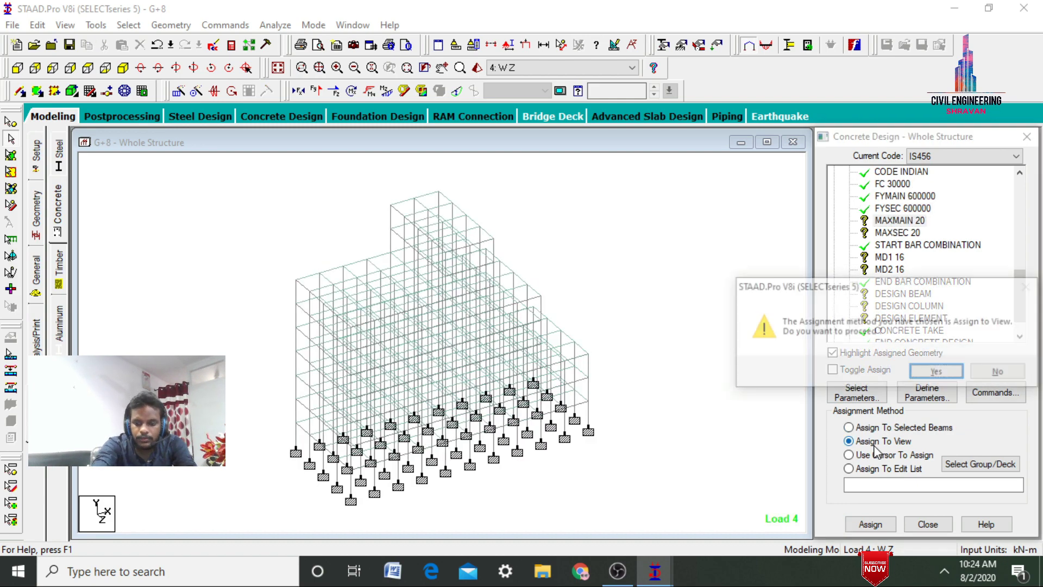
key(Return)
click(897, 233)
click(901, 455)
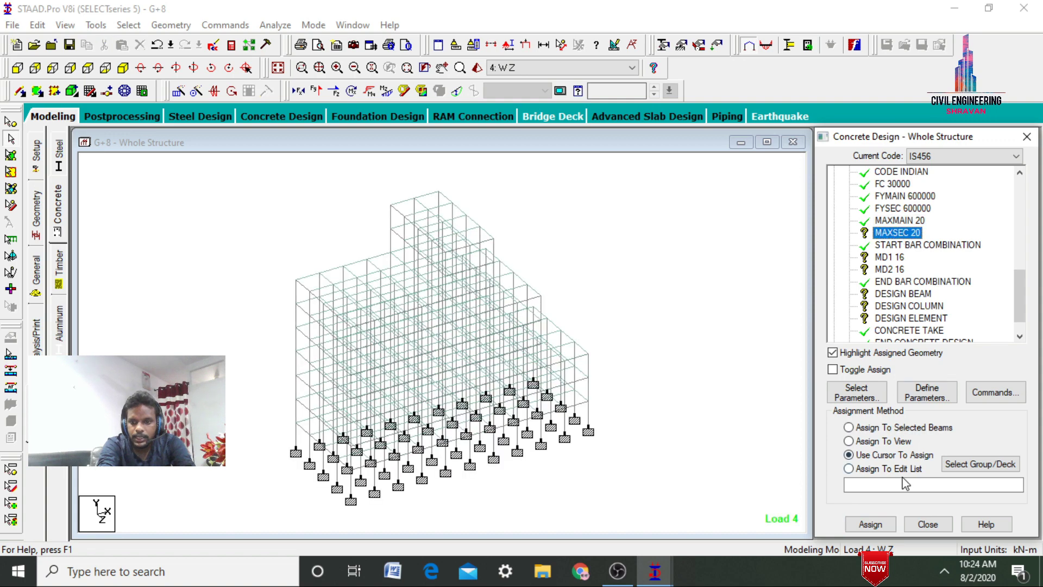
click(886, 441)
key(Return)
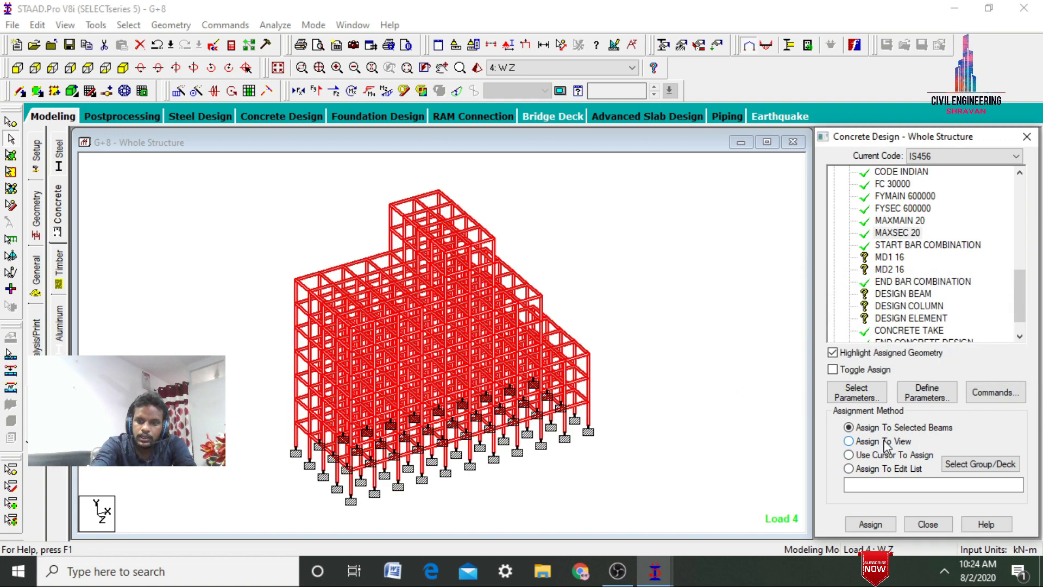
Assign the MD1 16 and MD2 16 bar combination parameters to the whole structure in view
click(888, 260)
click(902, 441)
key(Return)
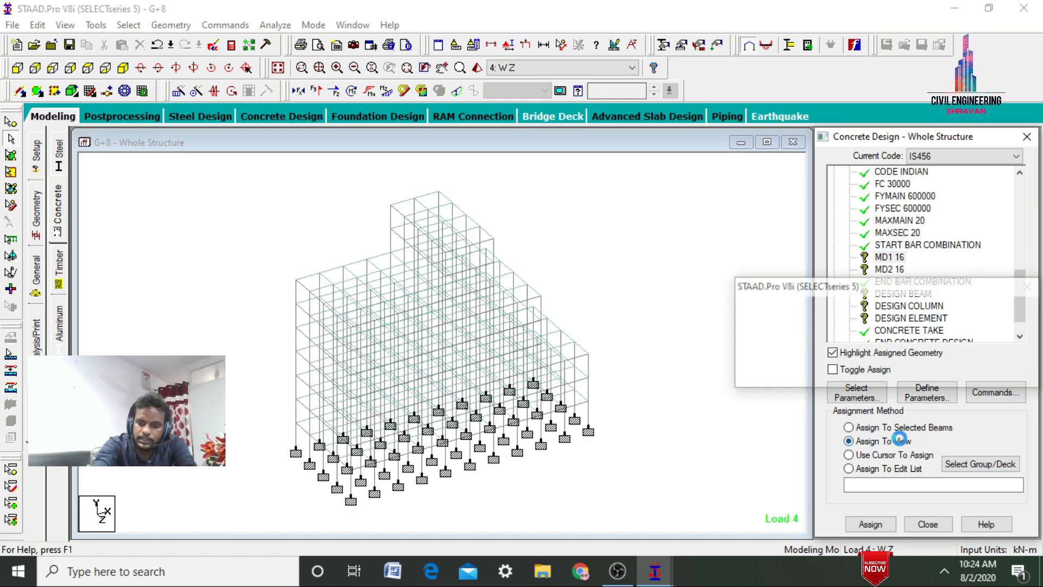
key(Return)
click(885, 270)
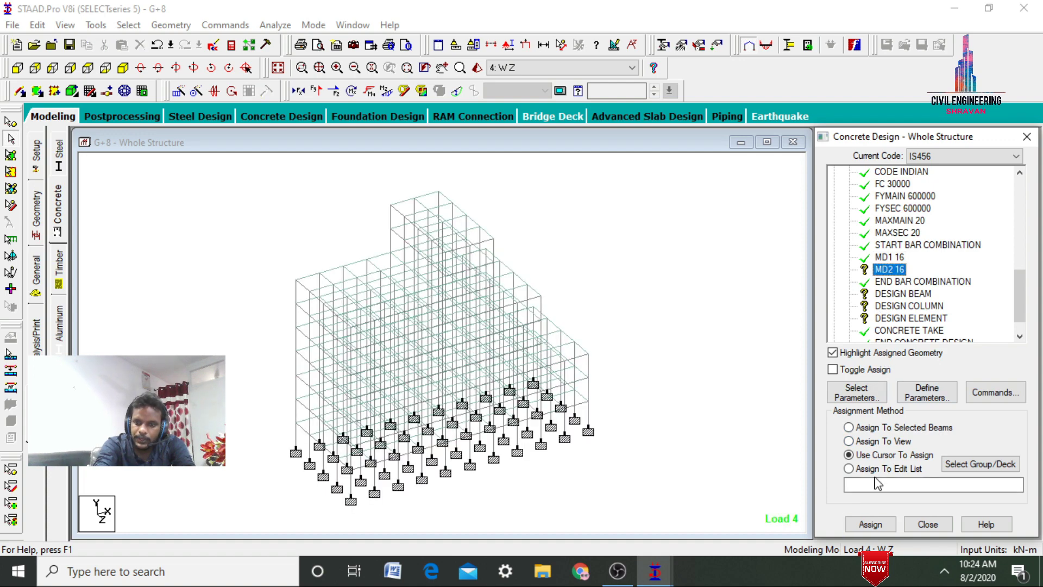
click(874, 441)
key(Return)
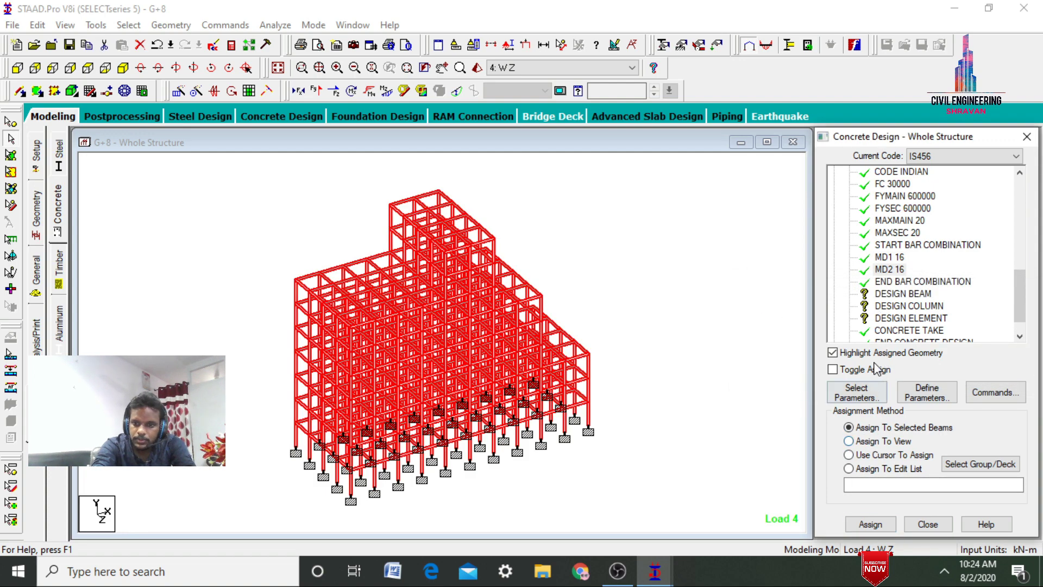
Assign the DESIGN BEAM command to all beams parallel to X and Z
click(894, 294)
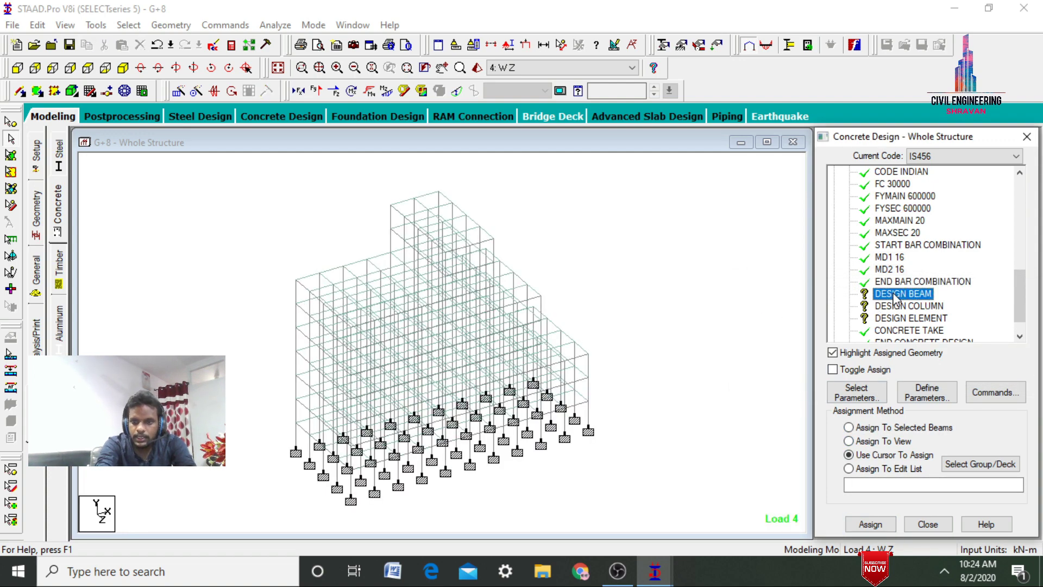
click(128, 25)
mouse_move(163, 298)
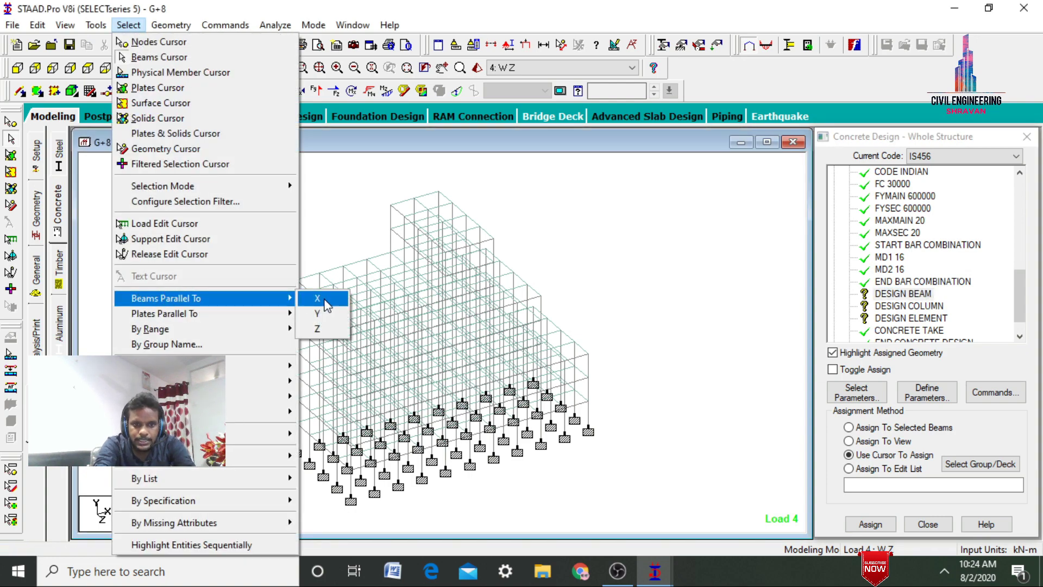
click(317, 298)
click(128, 25)
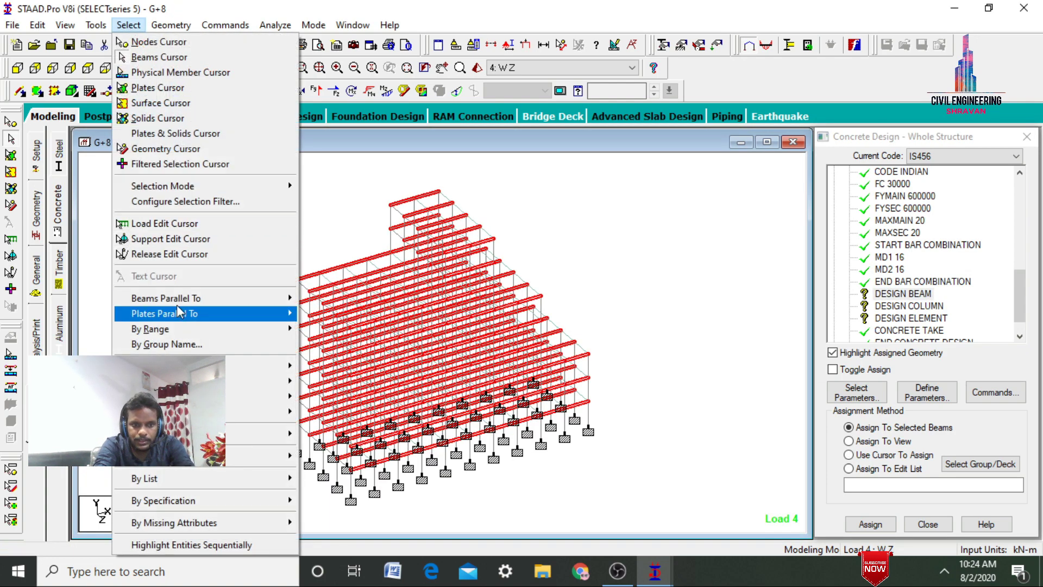
mouse_move(174, 298)
click(318, 329)
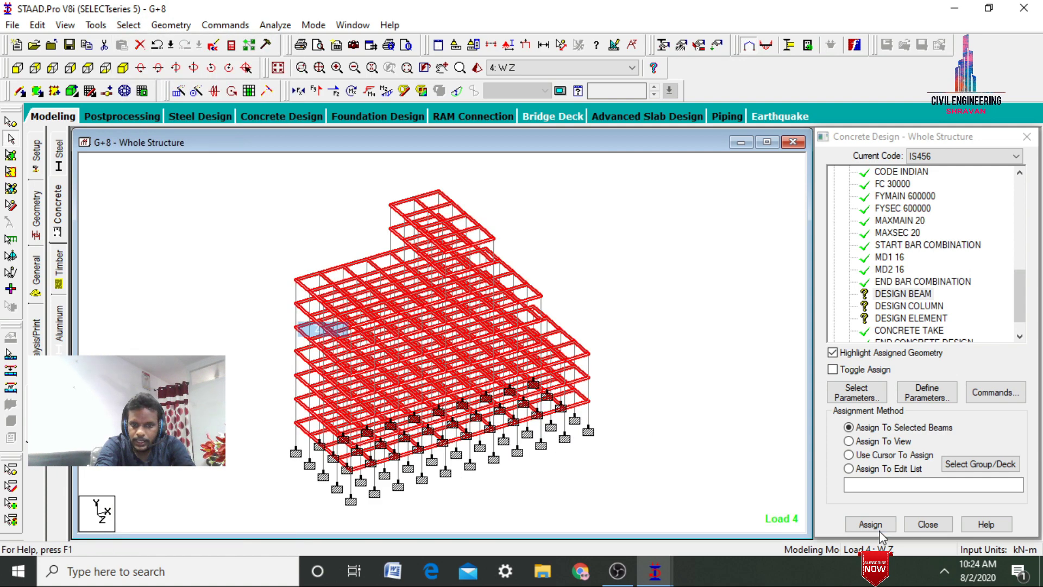
click(869, 524)
click(931, 373)
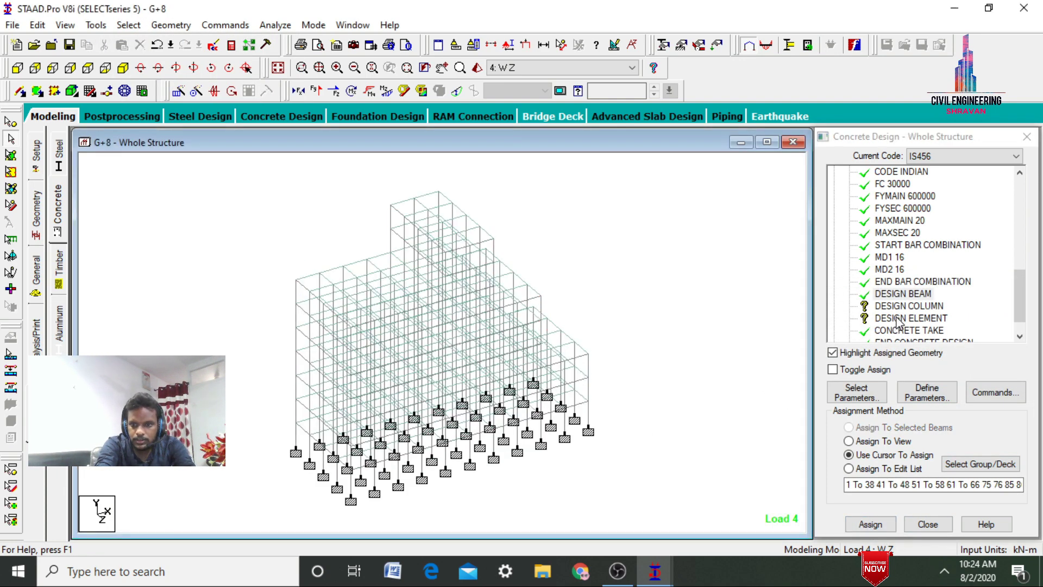
Assign the DESIGN COLUMN command to all members parallel to Y and clear the selection
click(903, 306)
click(122, 26)
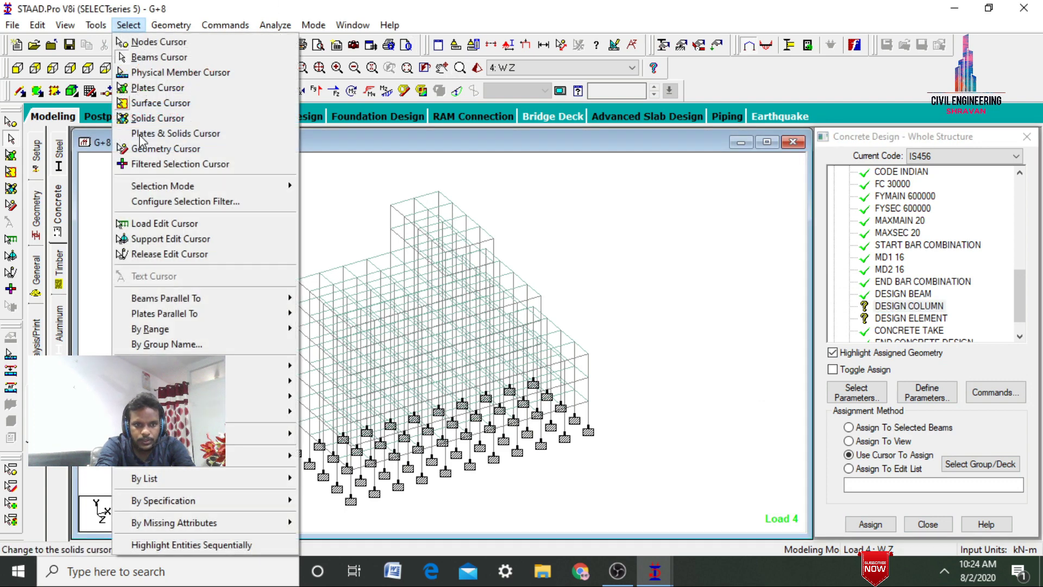
mouse_move(195, 298)
click(338, 313)
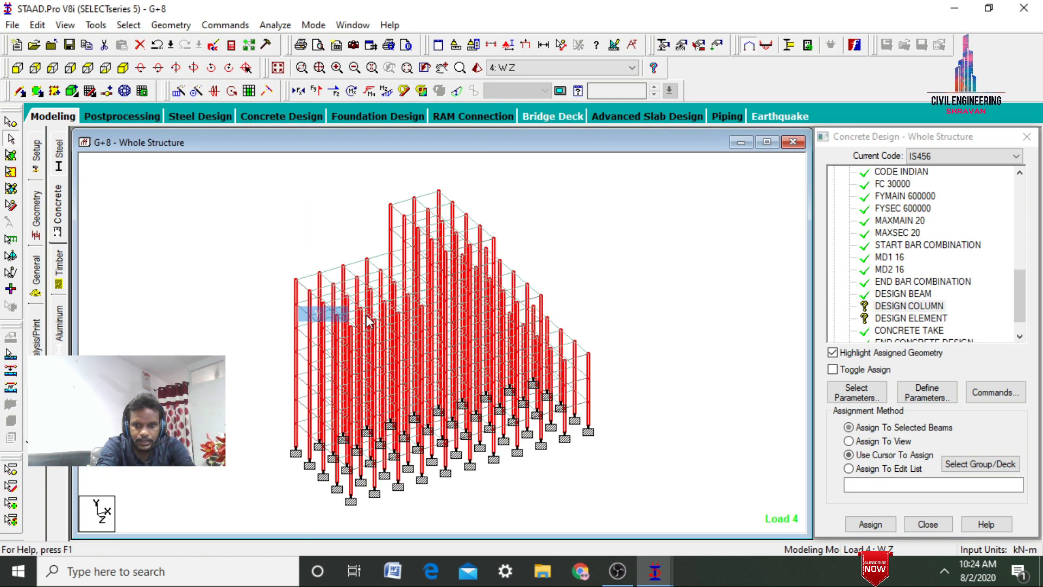
click(873, 524)
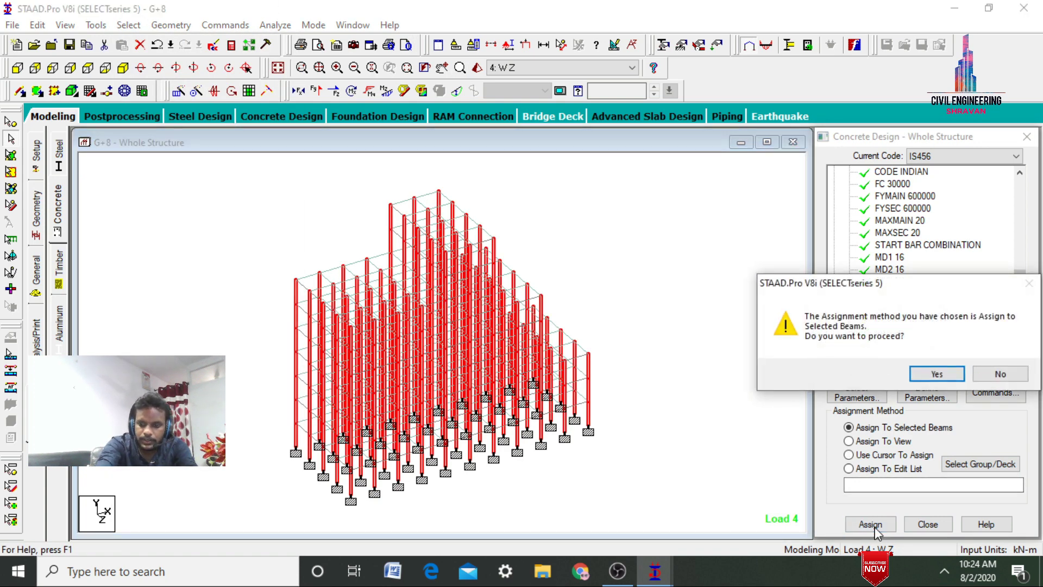
key(Return)
click(745, 349)
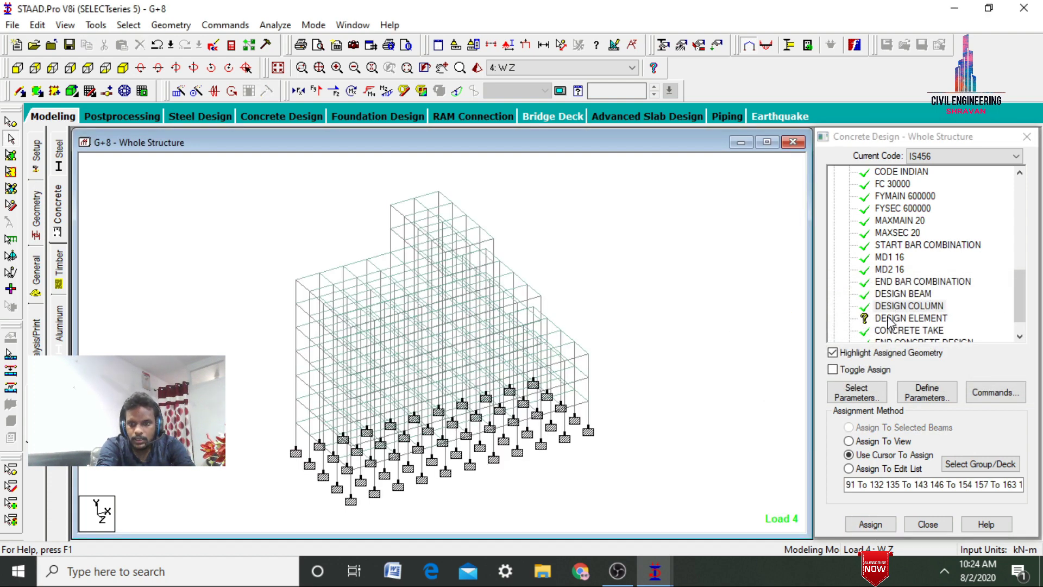
Assign the DESIGN ELEMENT command to all plates in view
click(911, 318)
click(849, 441)
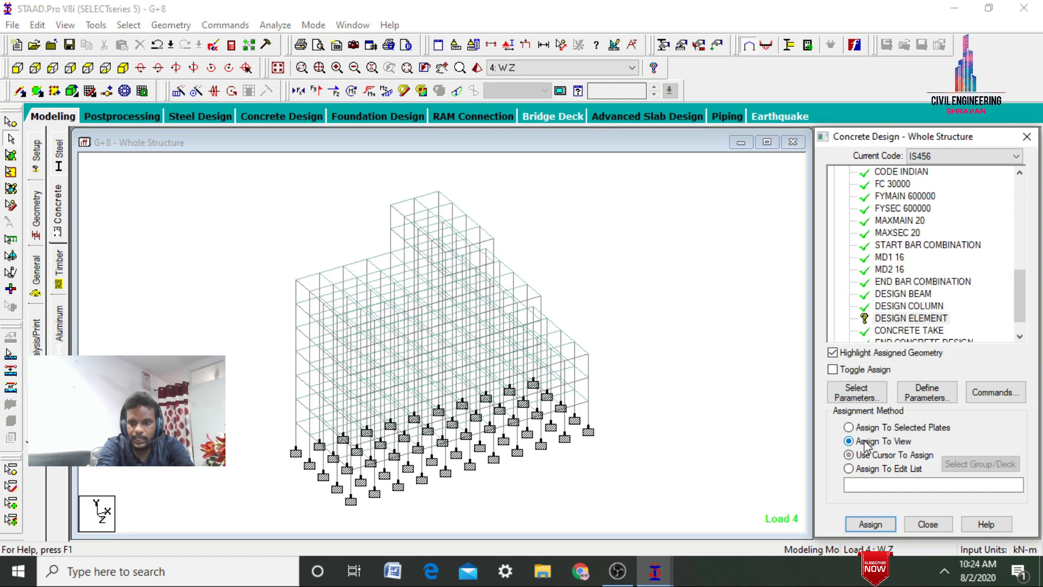
click(872, 525)
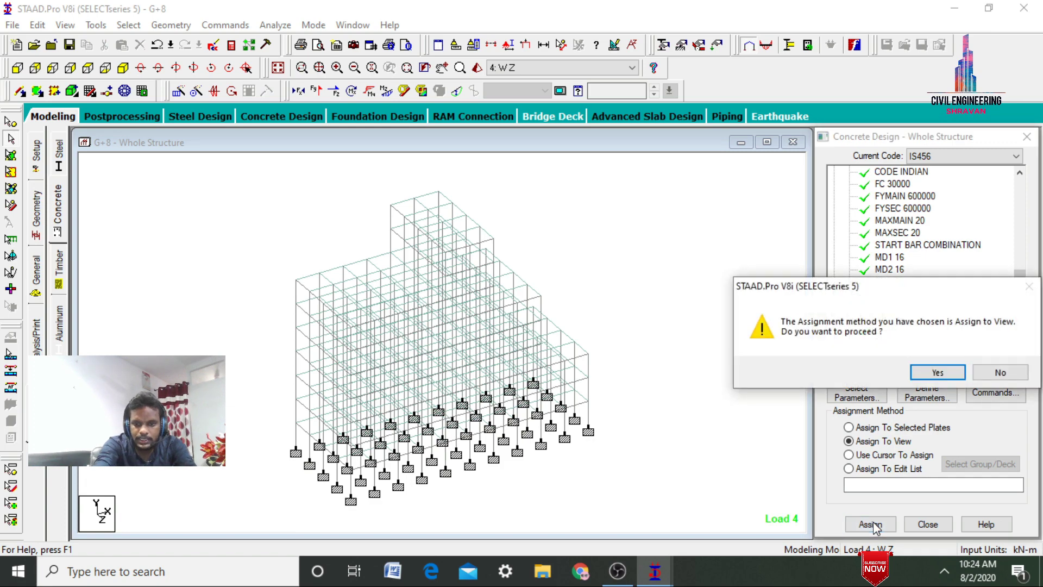
click(934, 370)
click(159, 313)
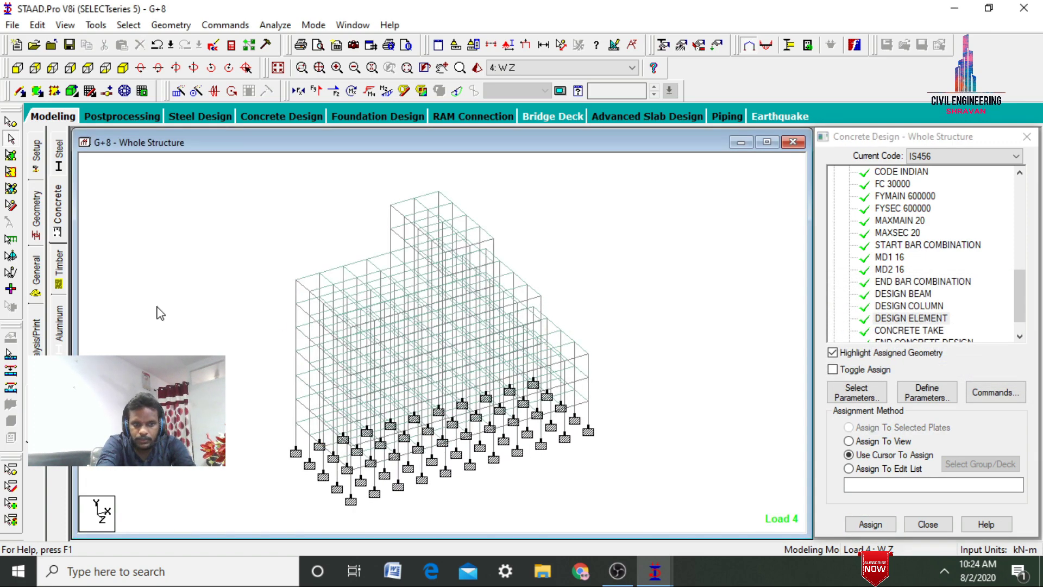
Add a Perform Analysis command with the No Print option after the concrete design block
click(38, 328)
click(478, 448)
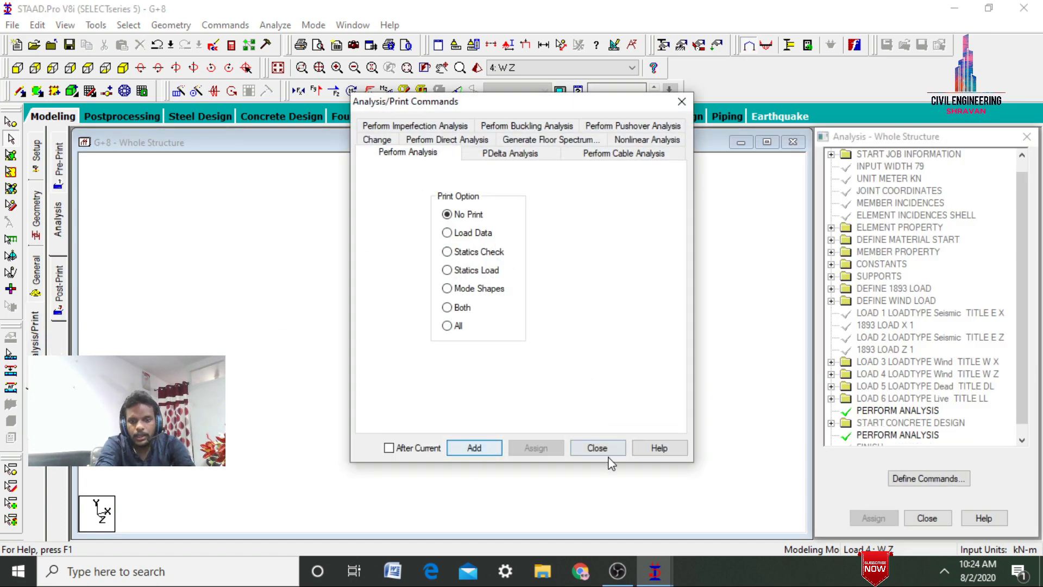
click(599, 448)
Run the analysis and design, and open the post-processing results with the displacement diagram turned off
click(271, 25)
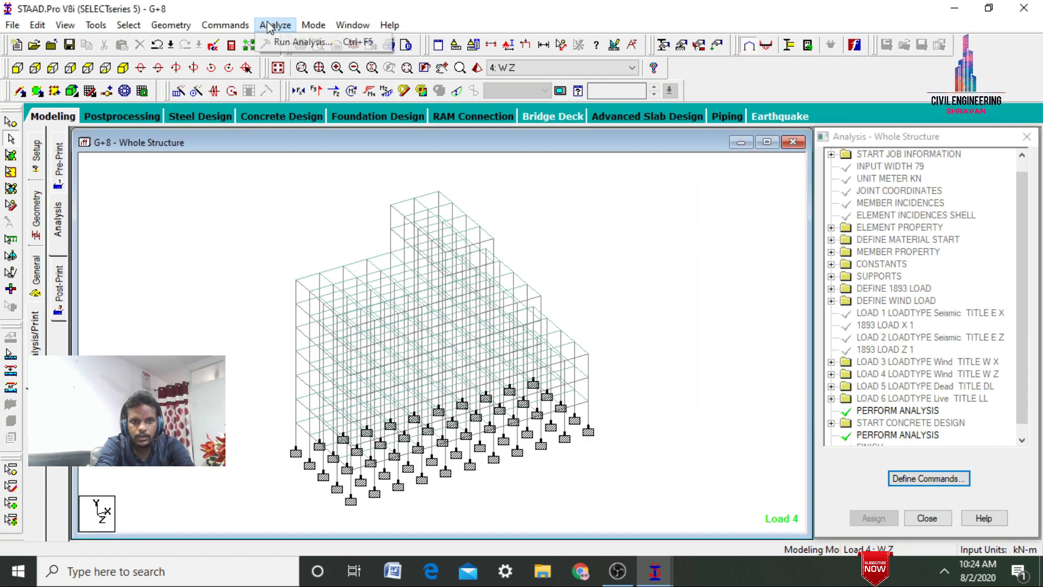
click(286, 40)
key(Return)
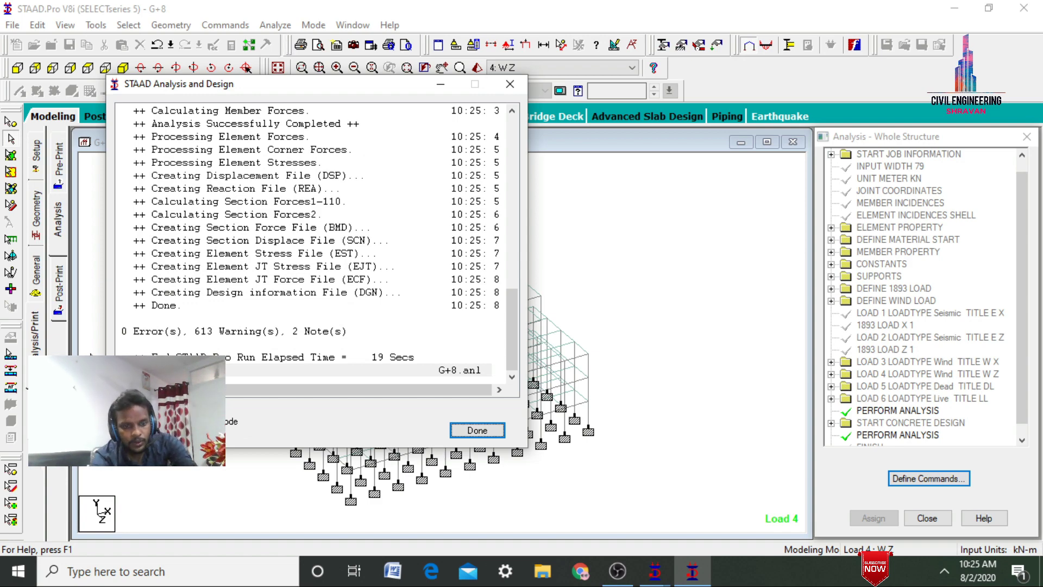
click(232, 421)
click(472, 430)
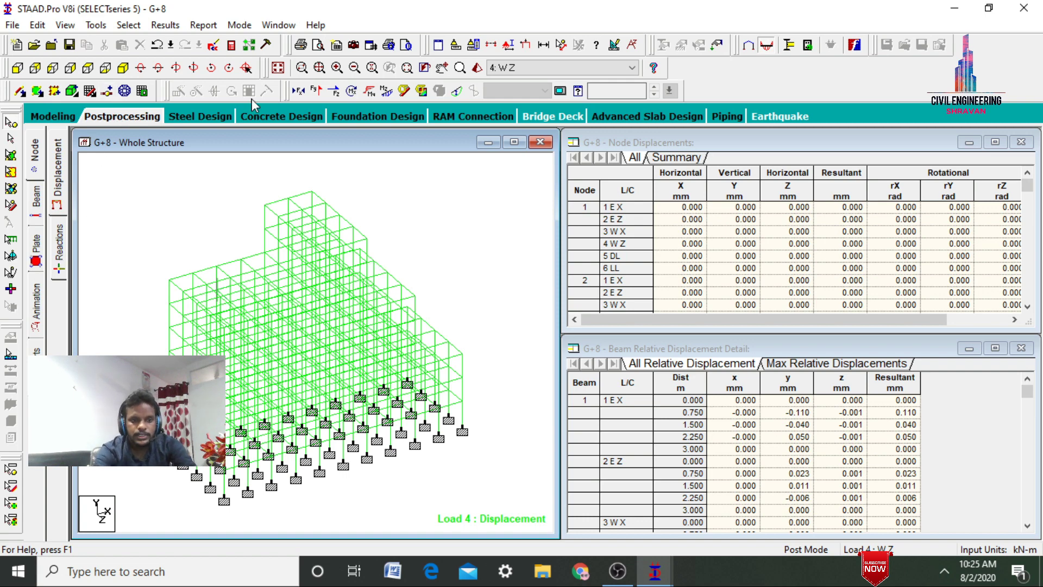
click(458, 96)
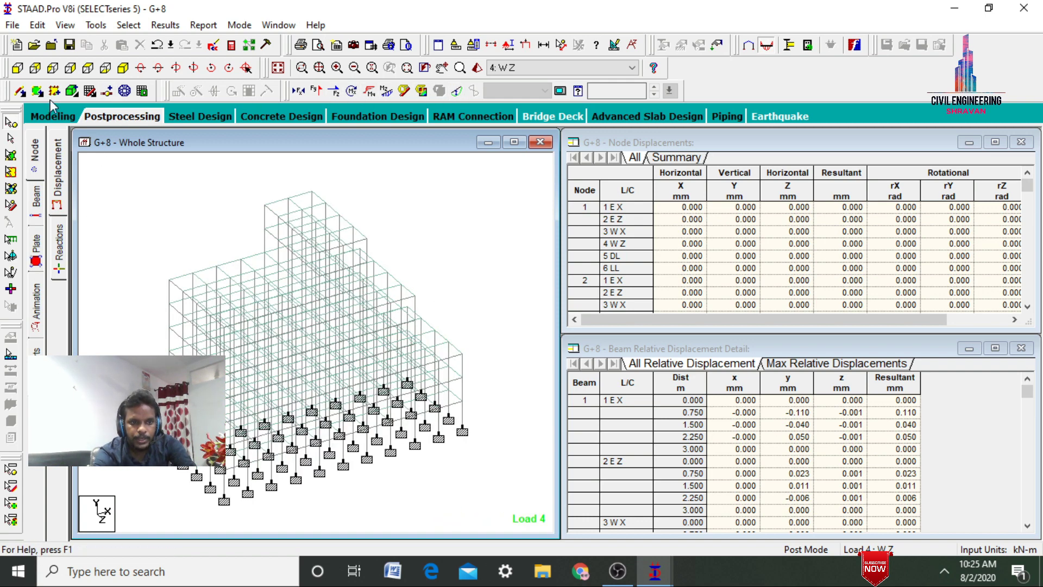
Examine the IS-456 concrete design details of the 3 m edge beam at first-floor level near the building's corner, and deselect it
click(458, 407)
double_click(458, 408)
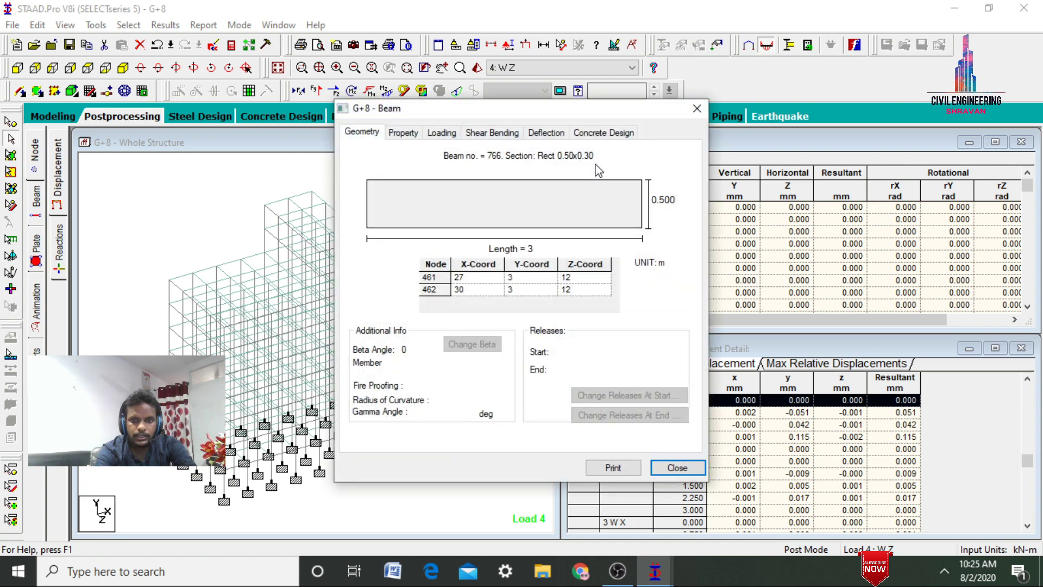
click(603, 132)
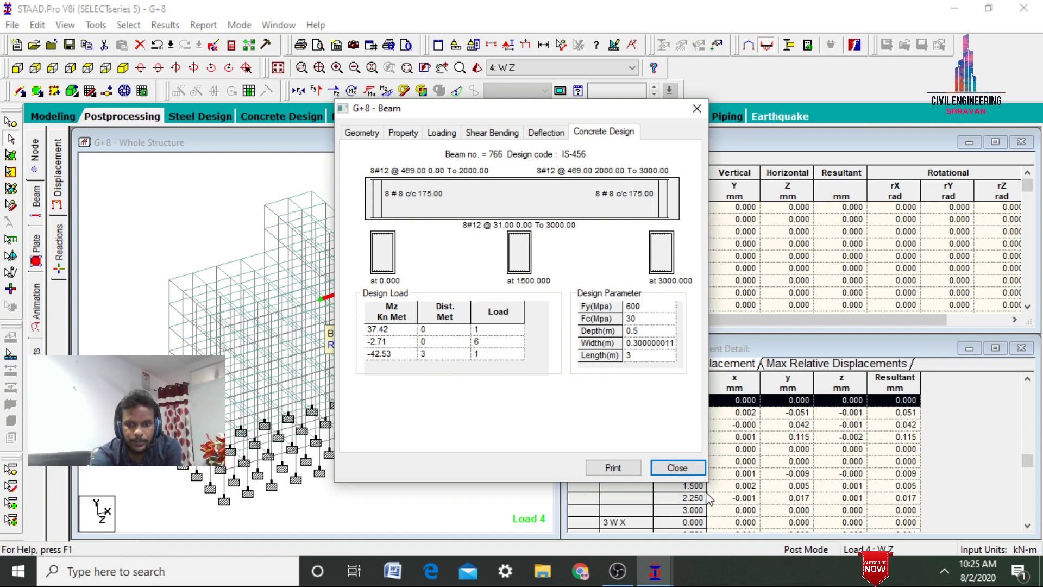
click(680, 469)
click(487, 367)
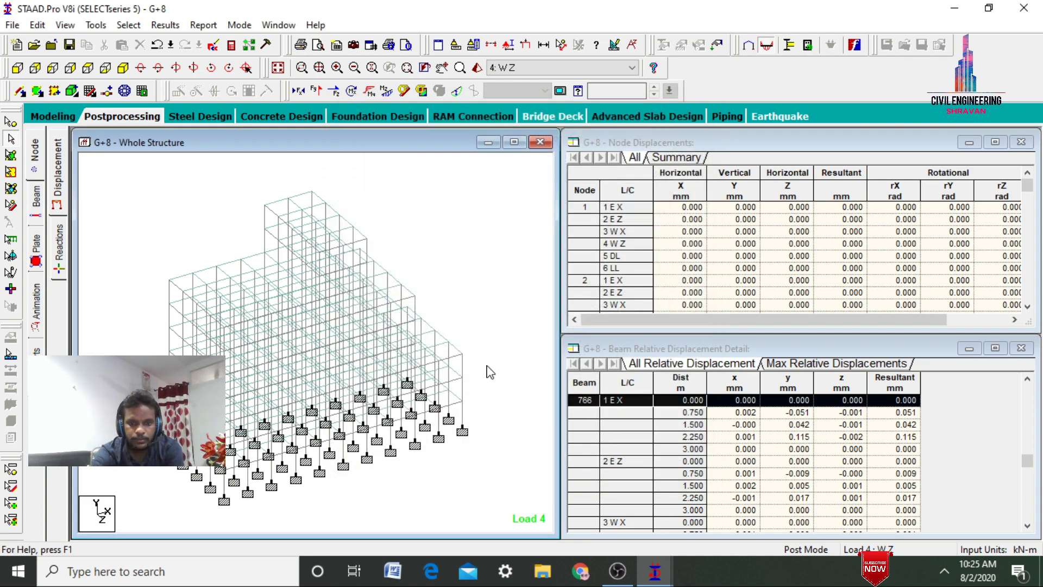
Examine the IS-456 concrete design details of the ground-storey corner column below that beam, and deselect it
click(463, 417)
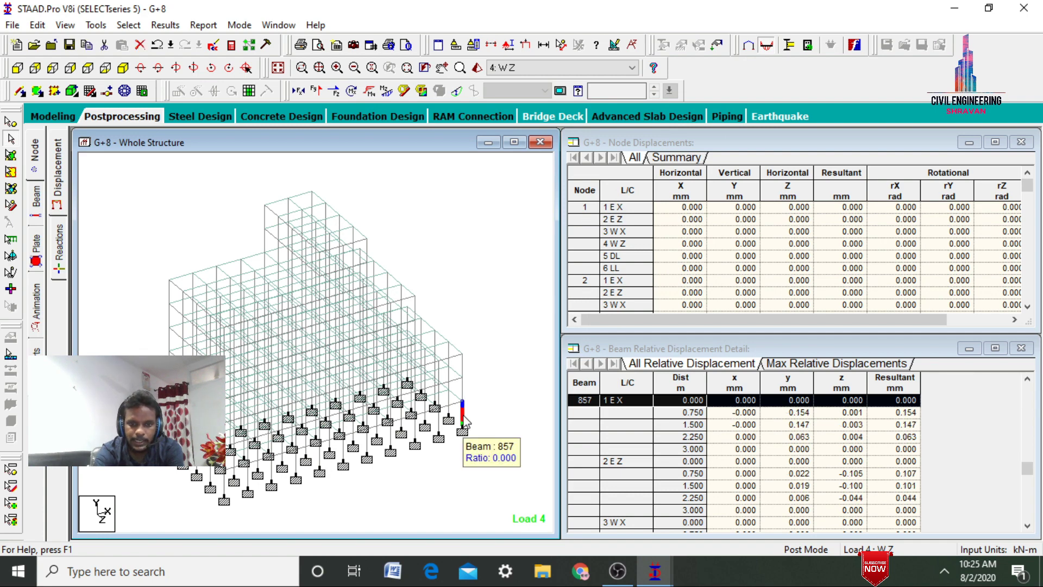
double_click(462, 418)
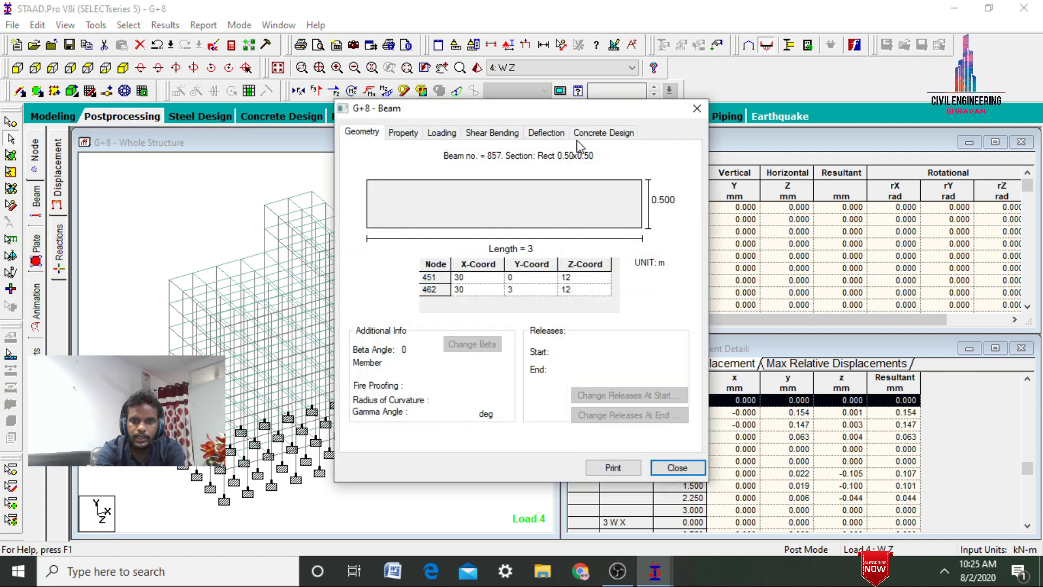
click(603, 132)
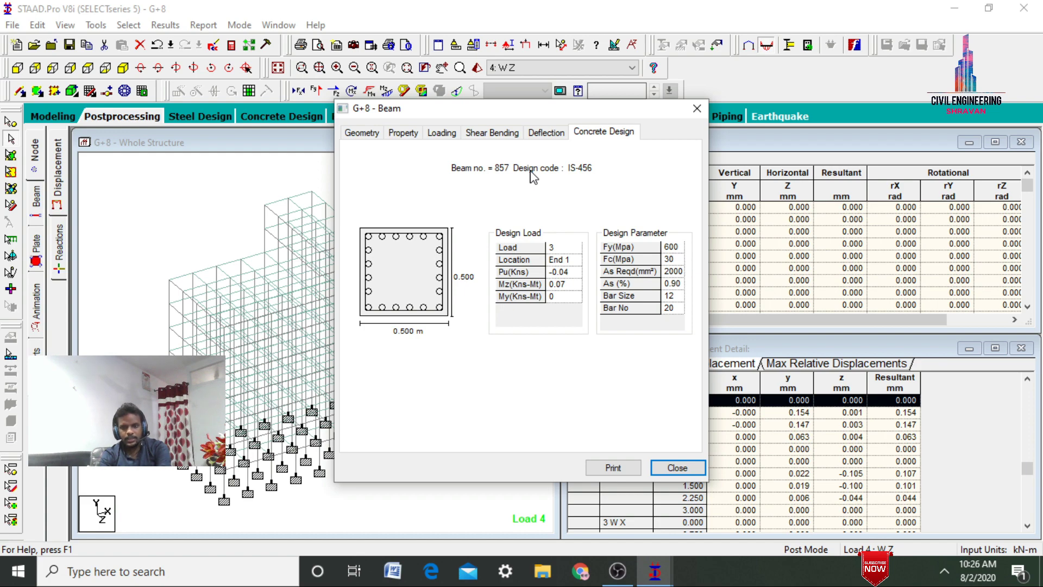
click(658, 469)
click(514, 441)
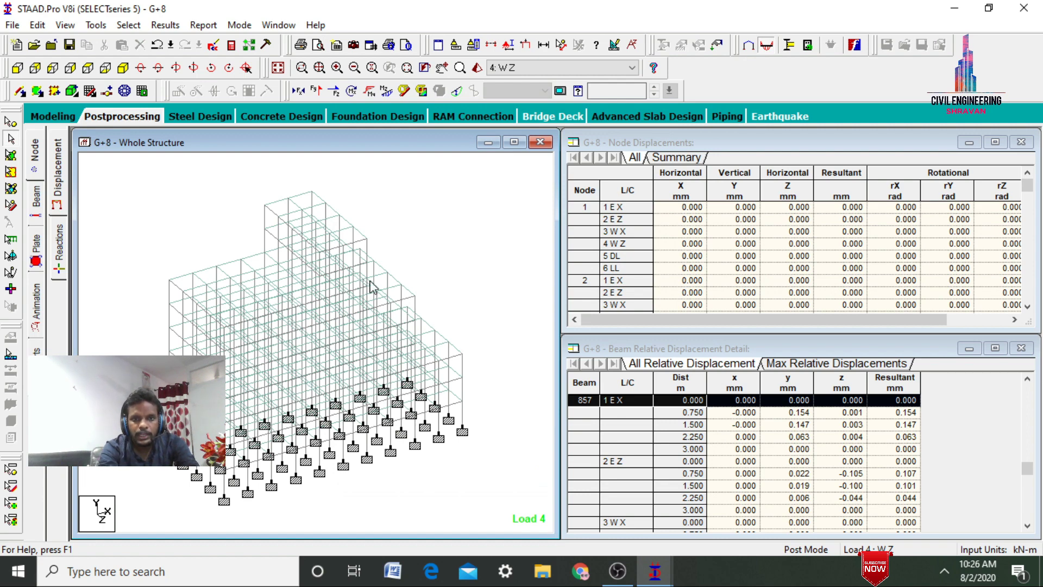
Open the analysis output file and read through the beam reinforcement and shear results in its concrete design section
click(232, 47)
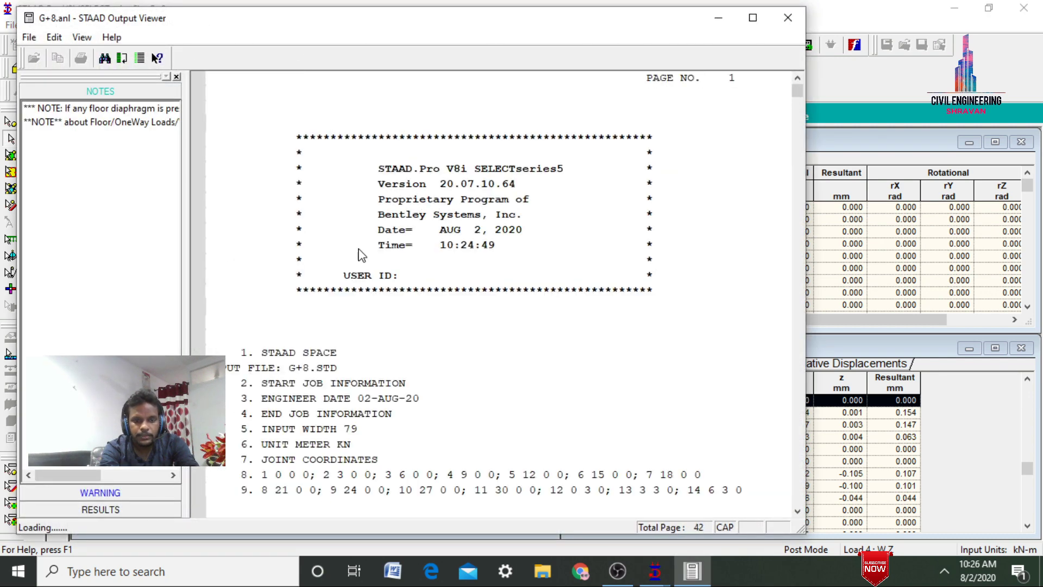
click(124, 510)
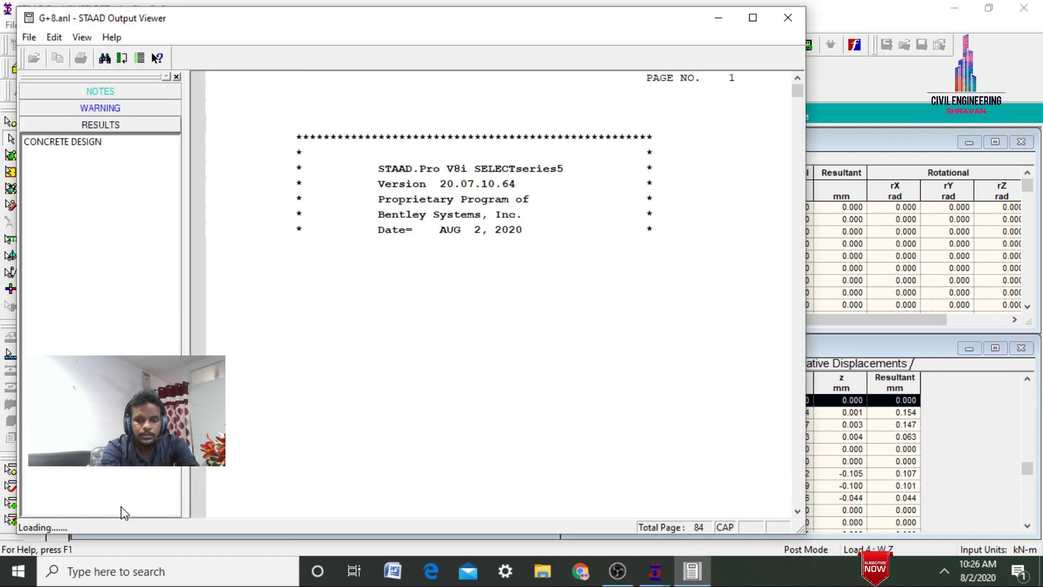
click(88, 148)
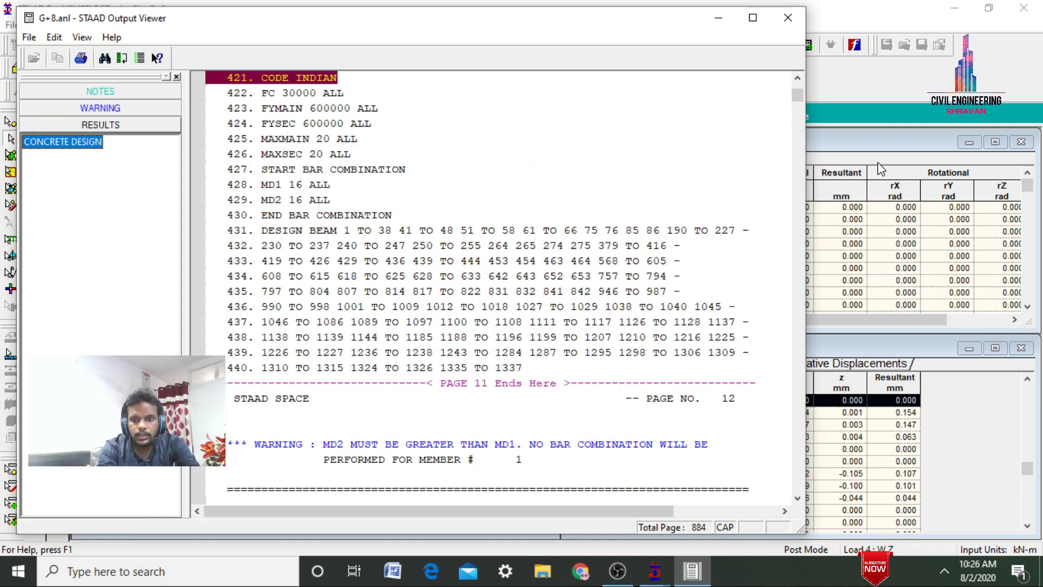
drag(799, 97, 797, 105)
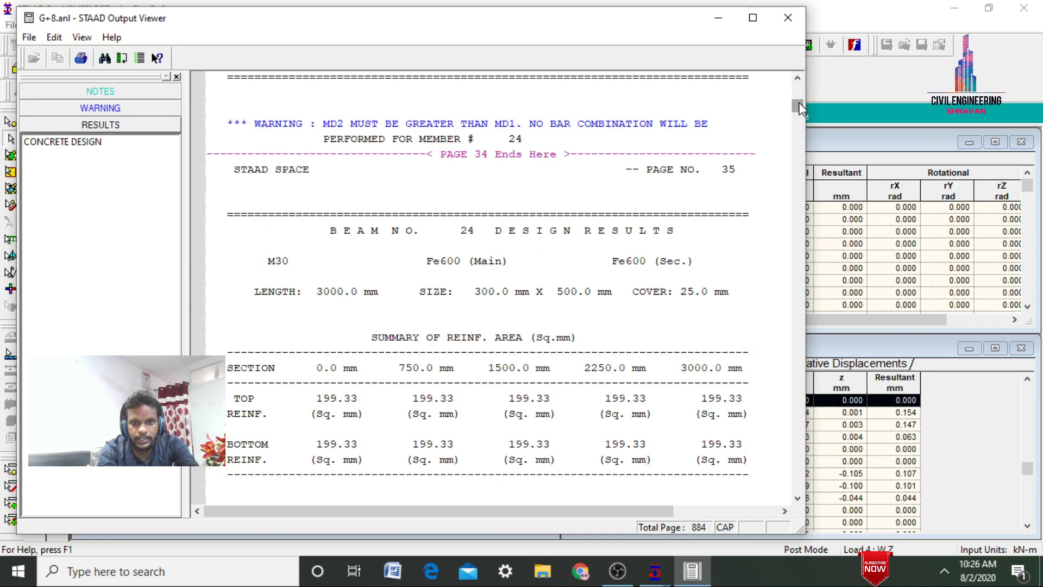
scroll(800, 133, down, 6)
scroll(800, 133, down, 15)
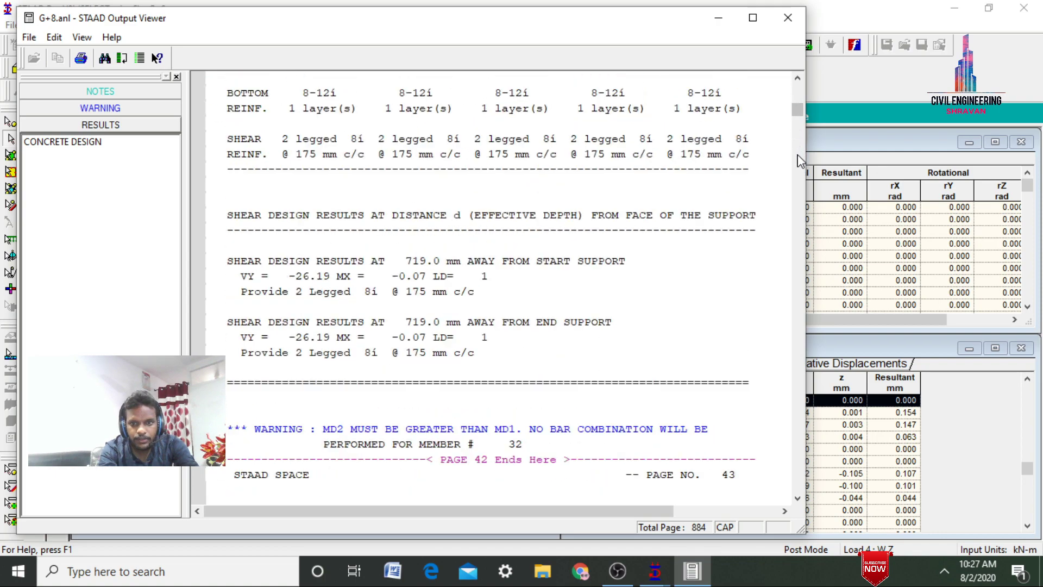
scroll(798, 163, down, 15)
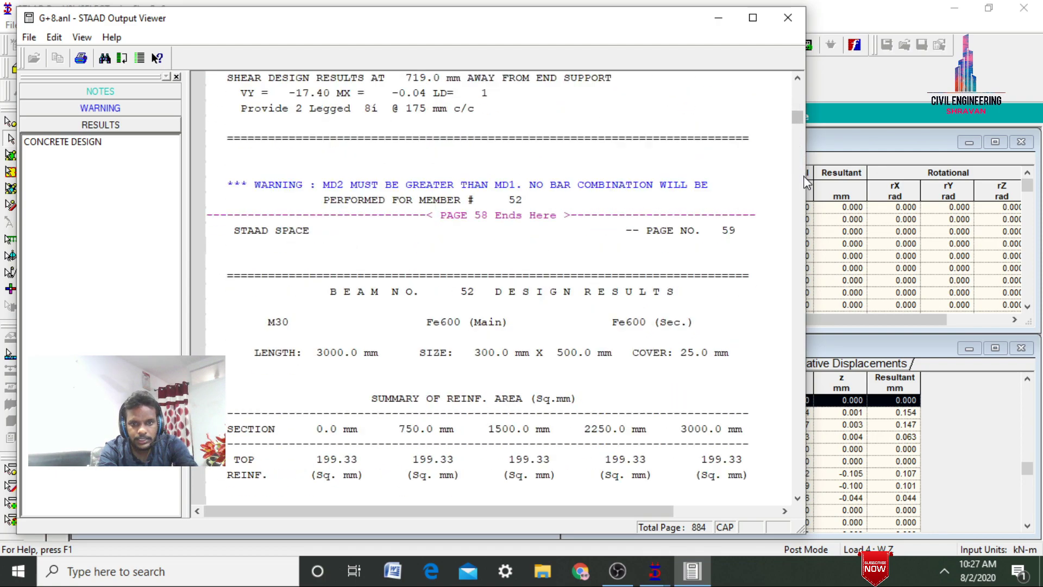
scroll(804, 175, down, 6)
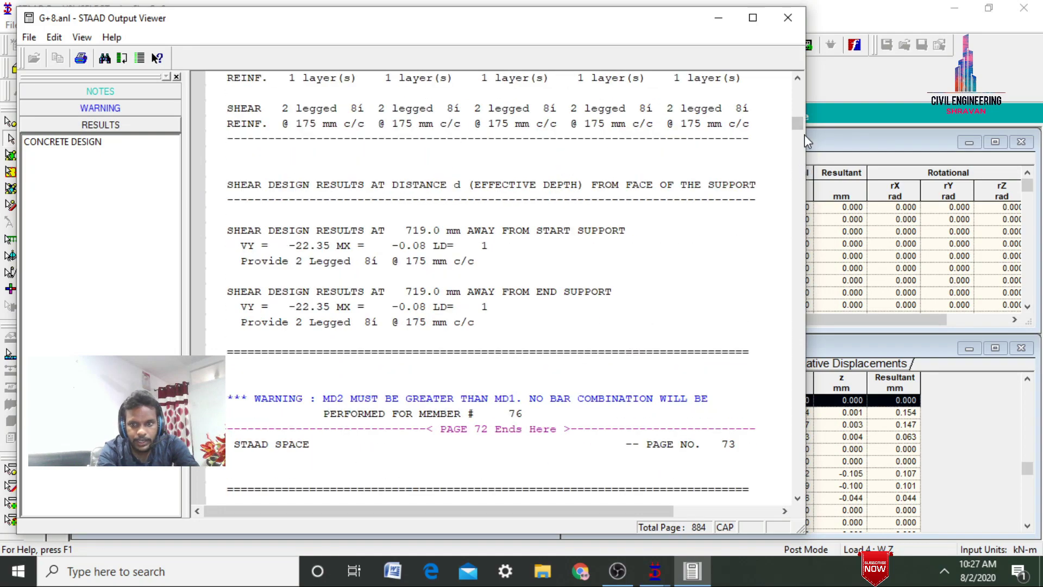
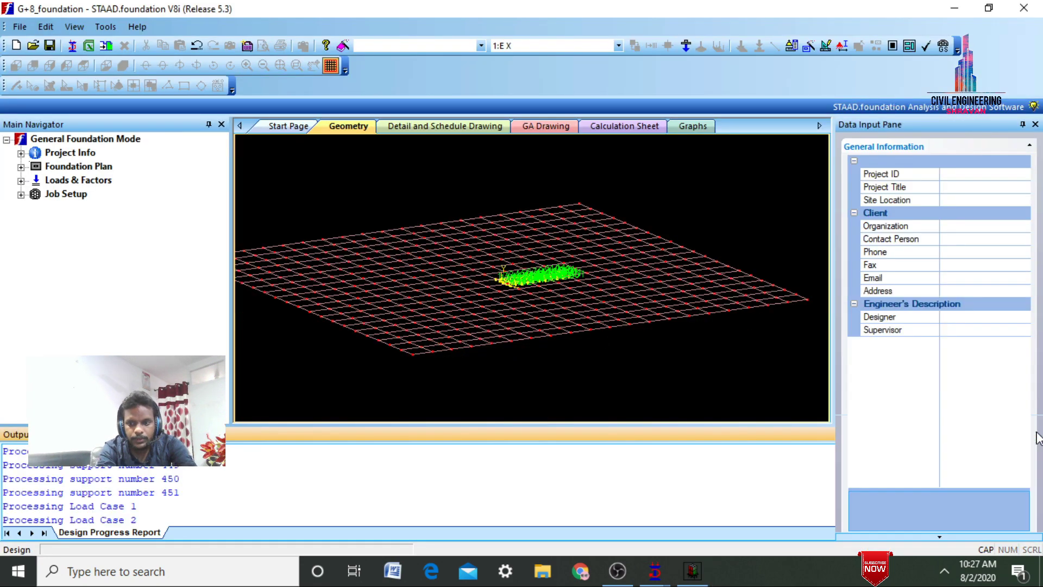
In STAAD.foundation, hide the output pane and generate service load combinations numbered from 101 using the Indian load combination table
click(1035, 435)
scroll(575, 325, up, 4)
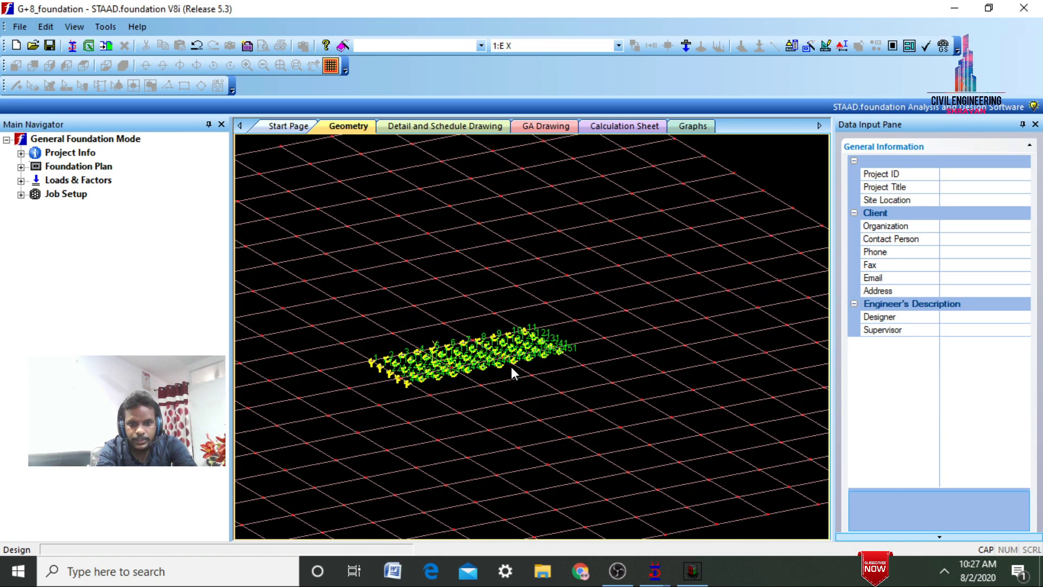
scroll(510, 364, up, 3)
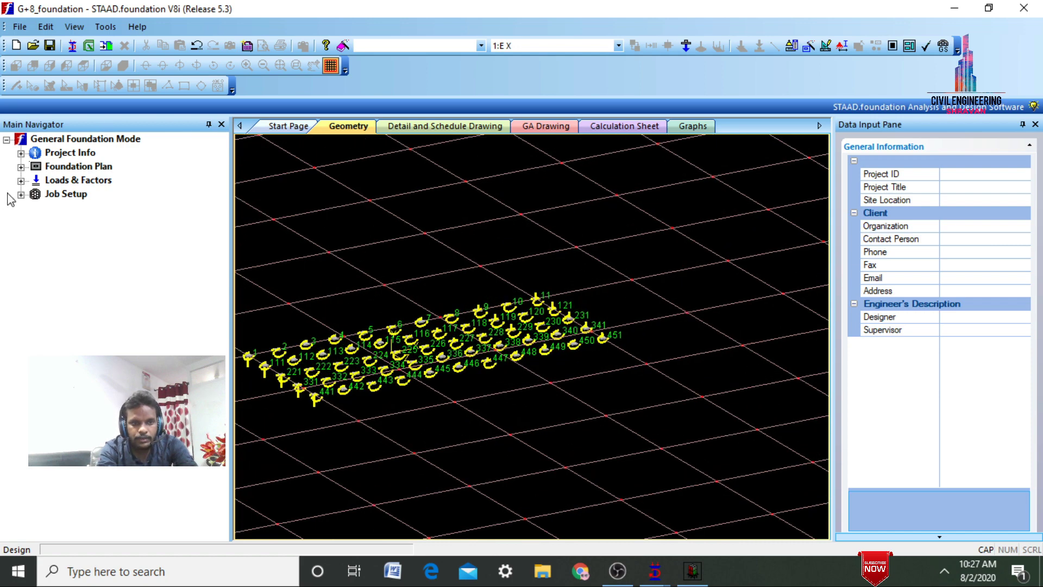
click(21, 181)
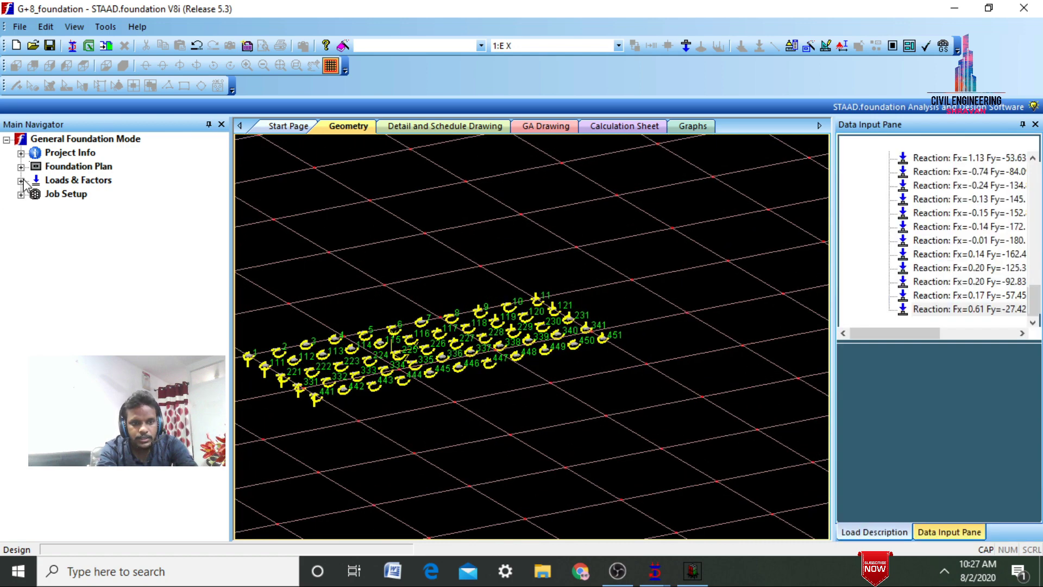
click(98, 292)
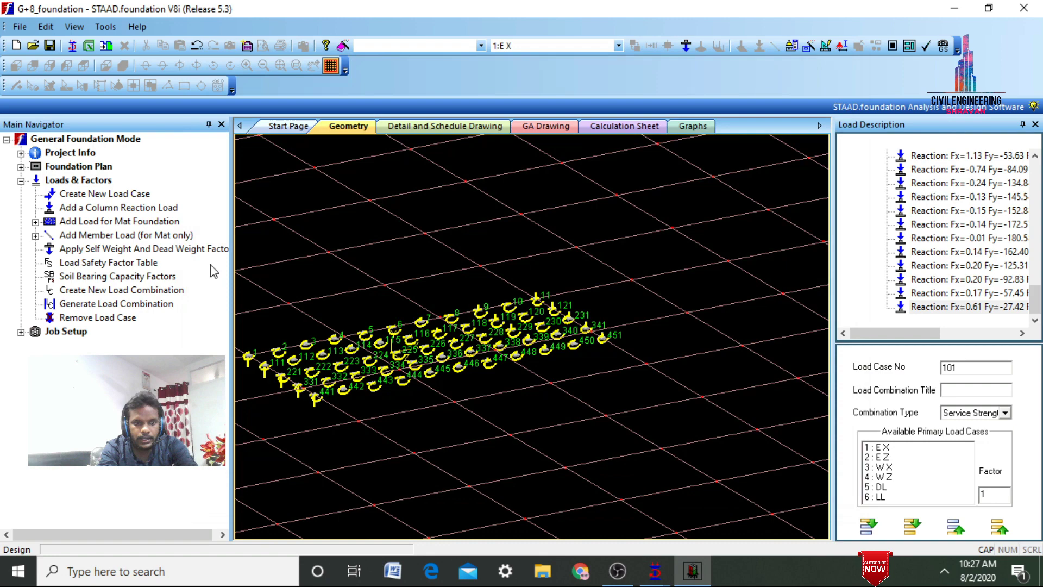
click(126, 304)
click(352, 118)
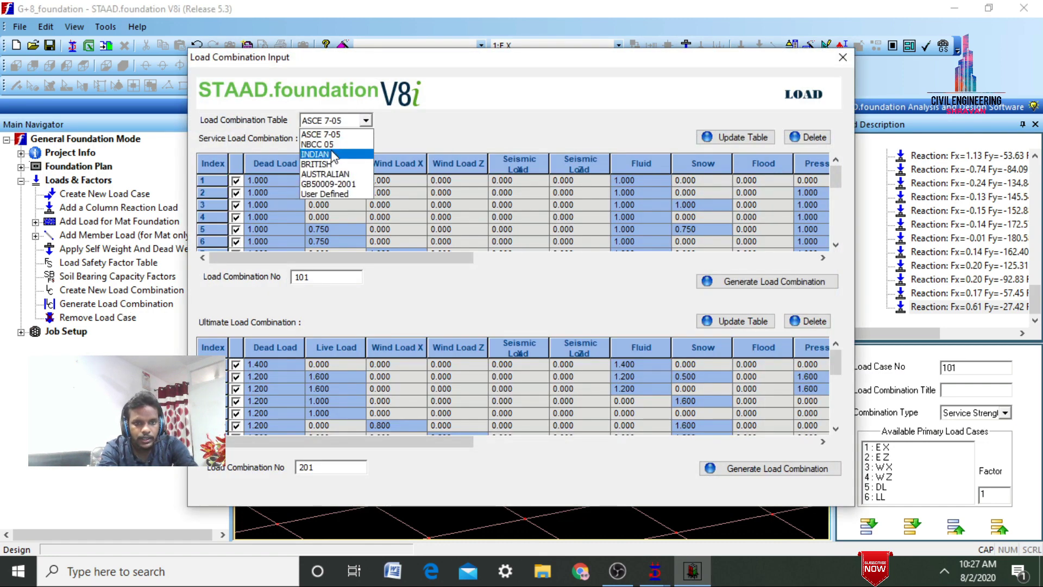
click(330, 154)
click(774, 283)
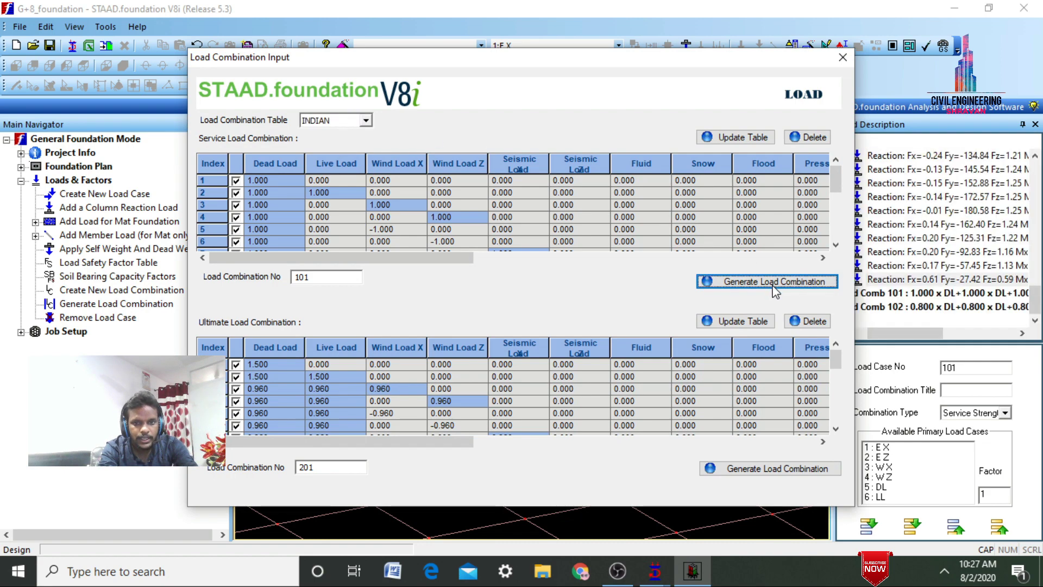
click(603, 318)
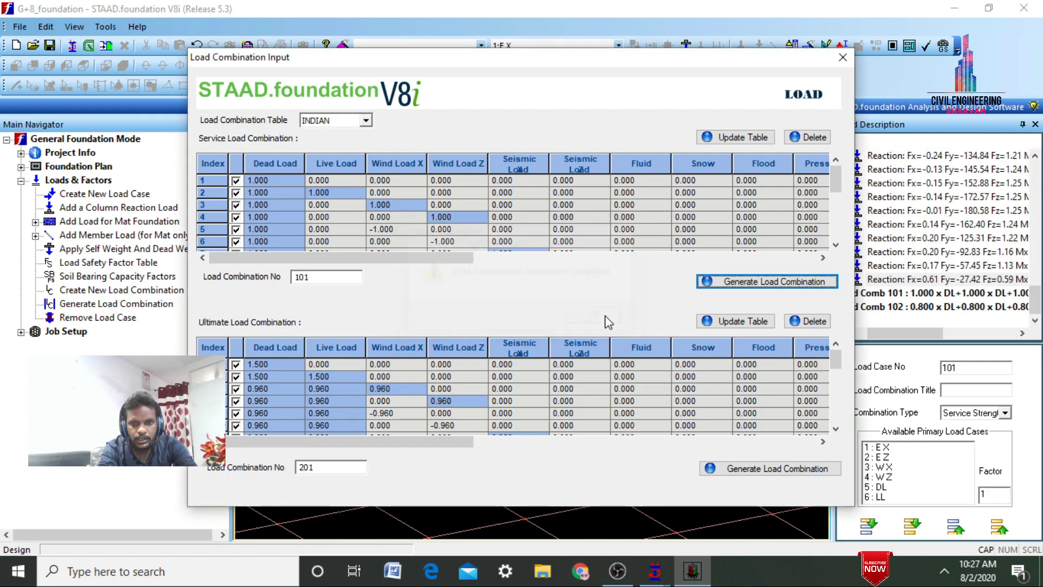
Generate the Indian ultimate load combinations numbered from 201, and regenerate both the service and ultimate sets
click(740, 468)
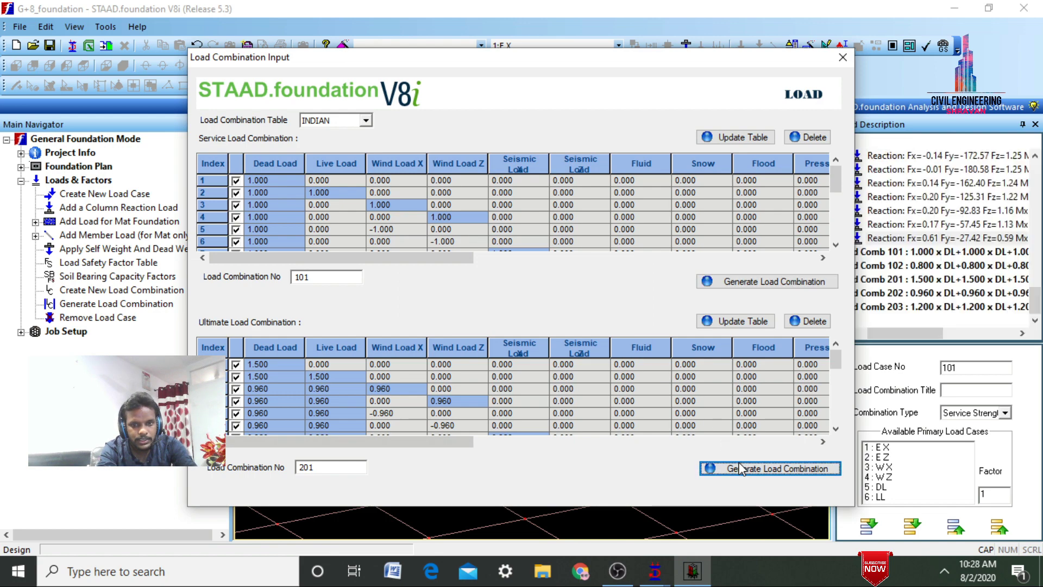
click(600, 317)
click(722, 284)
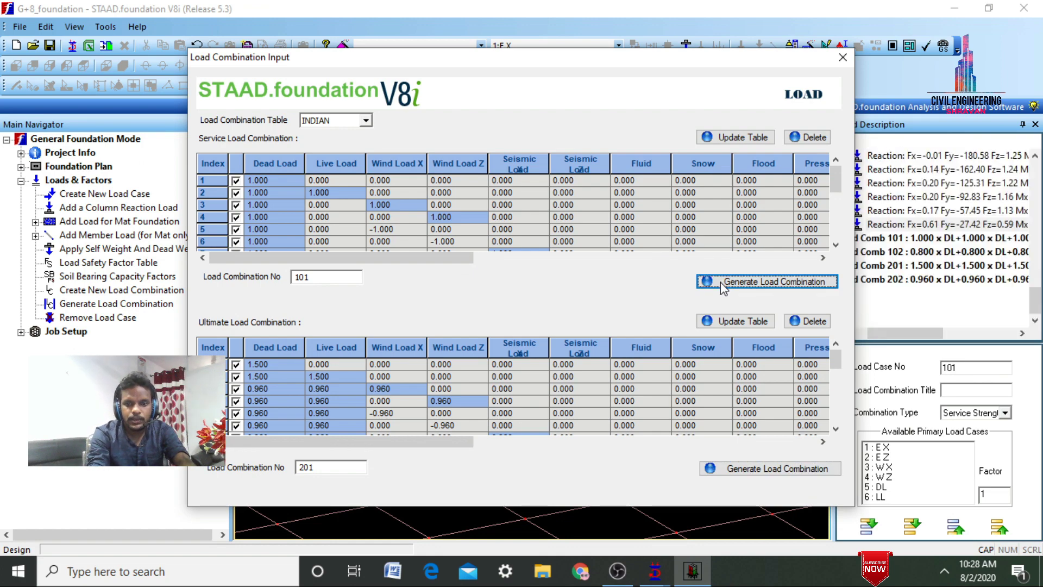
click(598, 317)
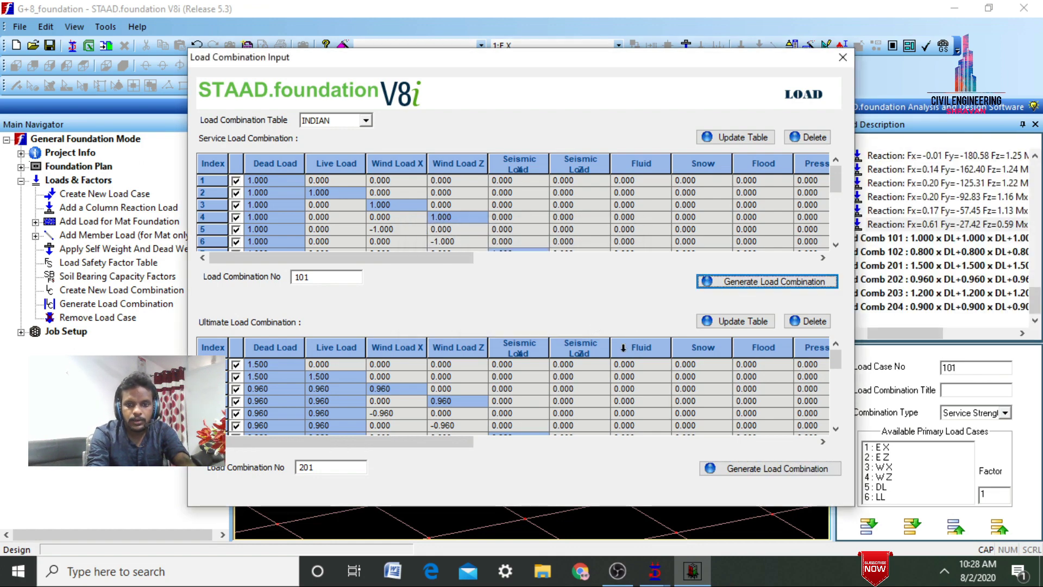
click(733, 470)
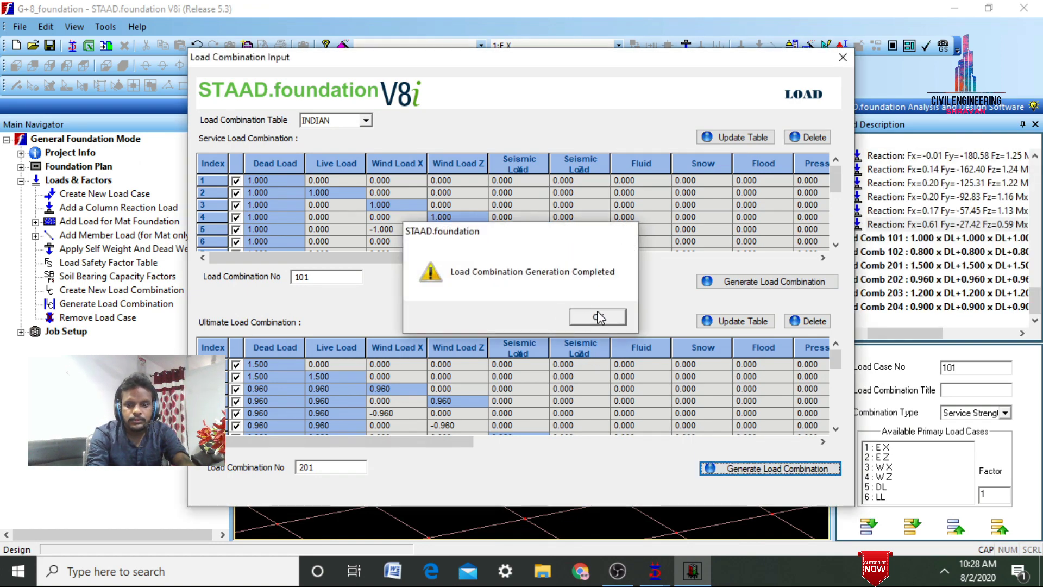
click(598, 316)
click(841, 59)
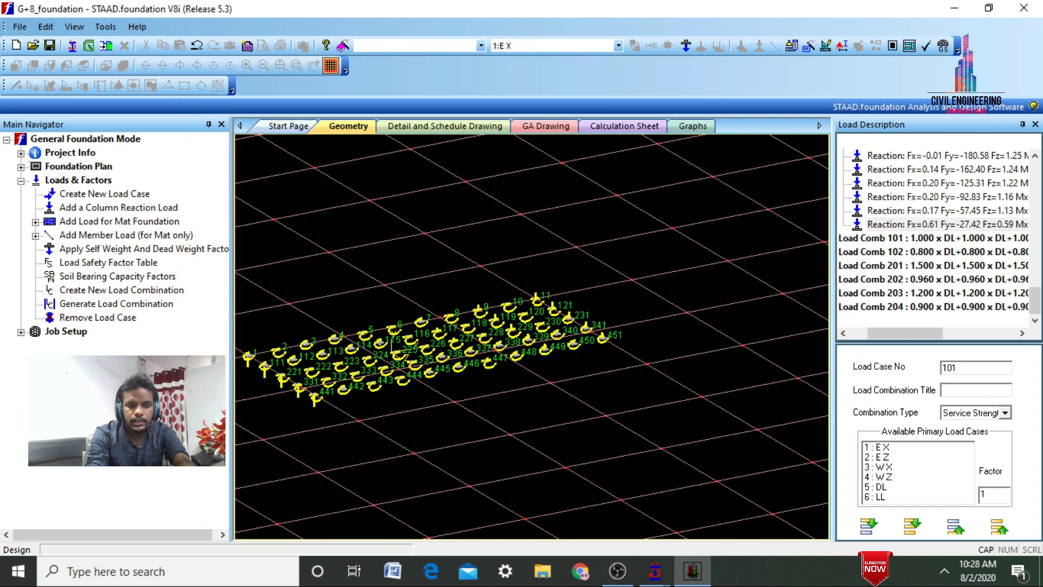
Set up a new foundation job named ZZZ with the Indian design code and SI as the default unit type
click(20, 332)
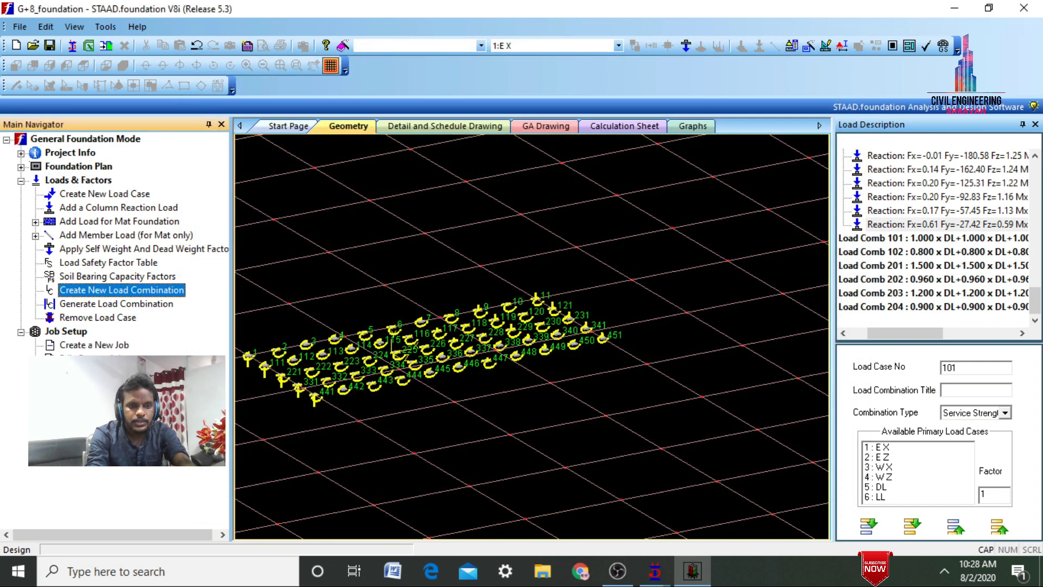
click(108, 345)
click(965, 174)
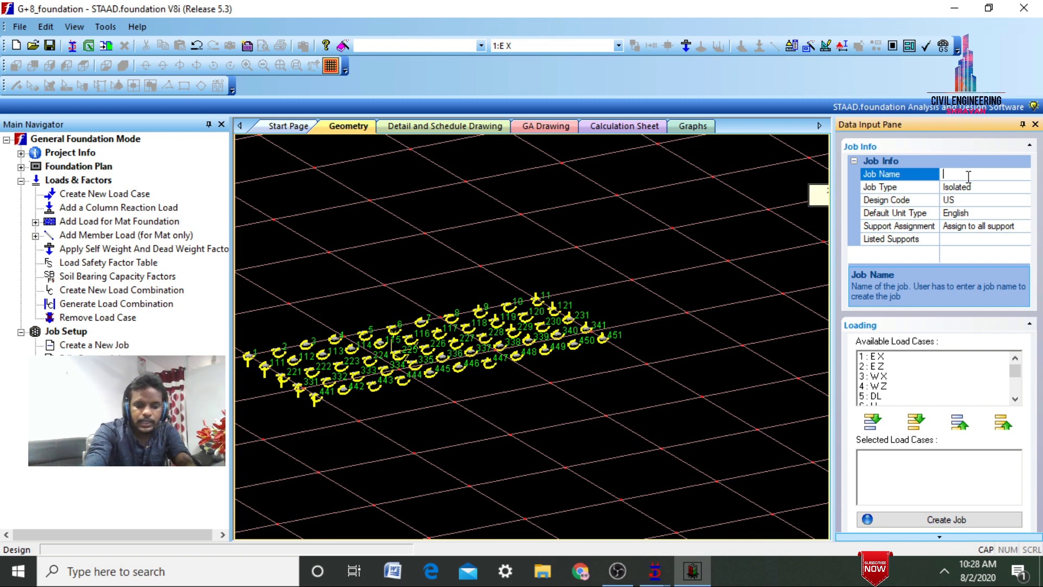
click(1025, 200)
click(965, 218)
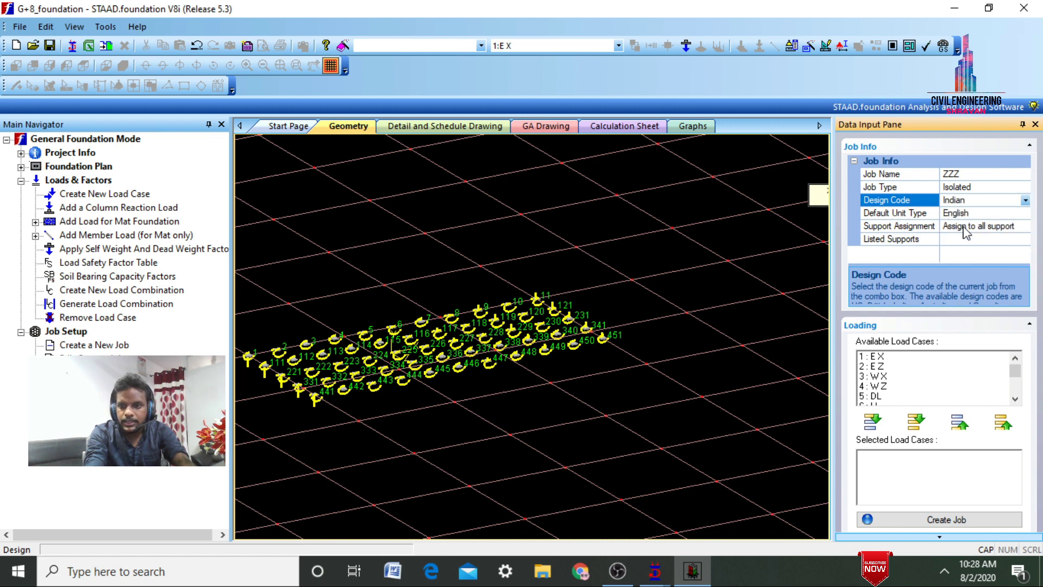
click(966, 215)
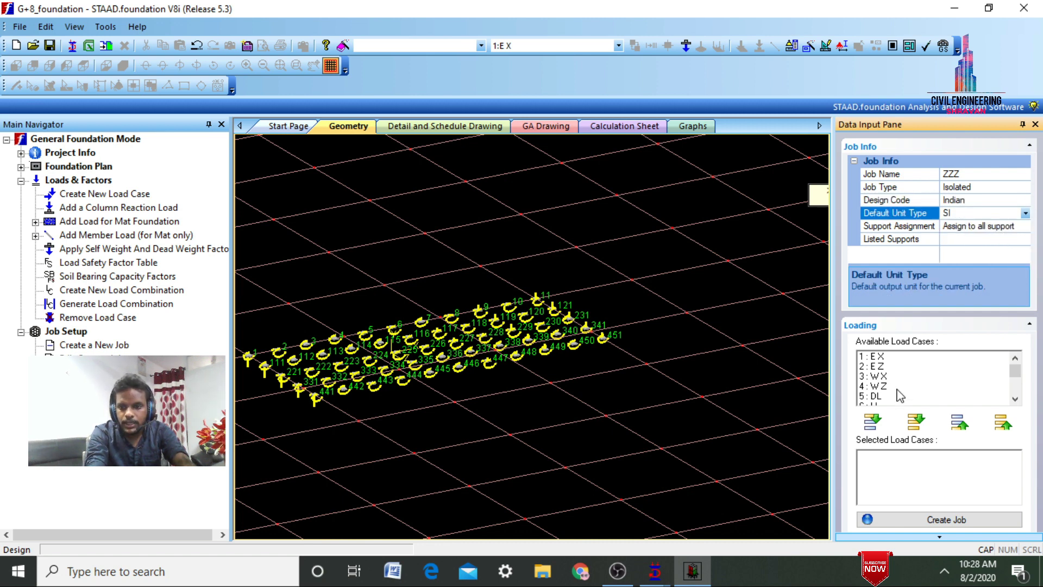
Add load combinations 101, 102 and 201 to 204 to the ZZZ job, create the job, and hide the output pane
click(1015, 399)
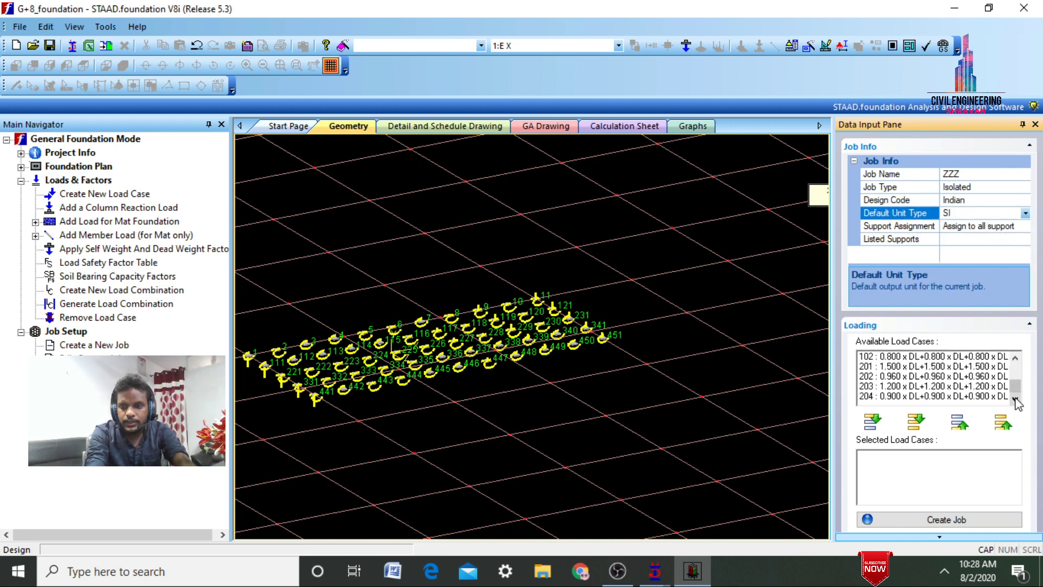
click(1014, 357)
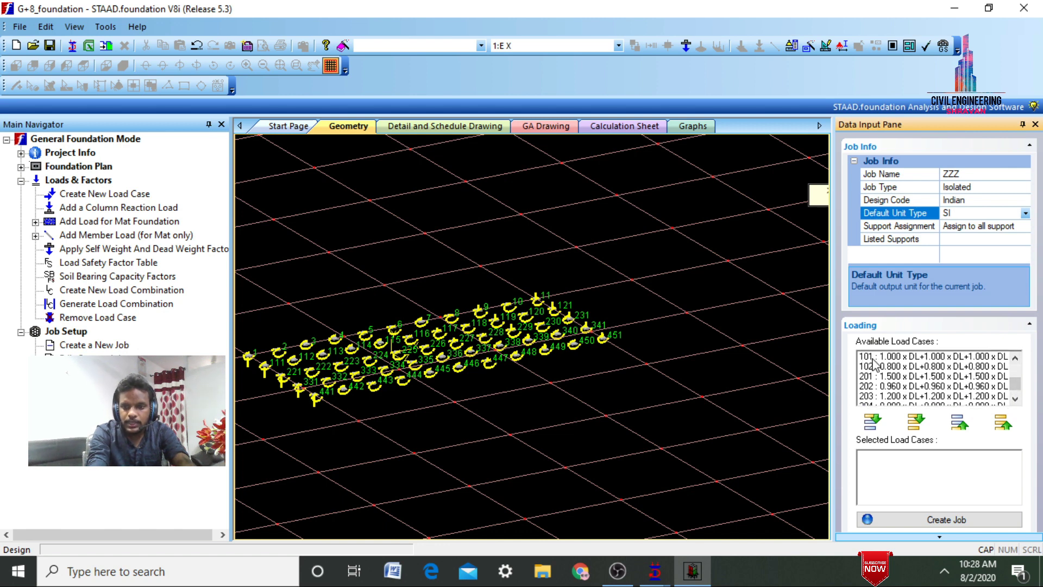
click(874, 357)
shift+click(875, 368)
shift+click(875, 378)
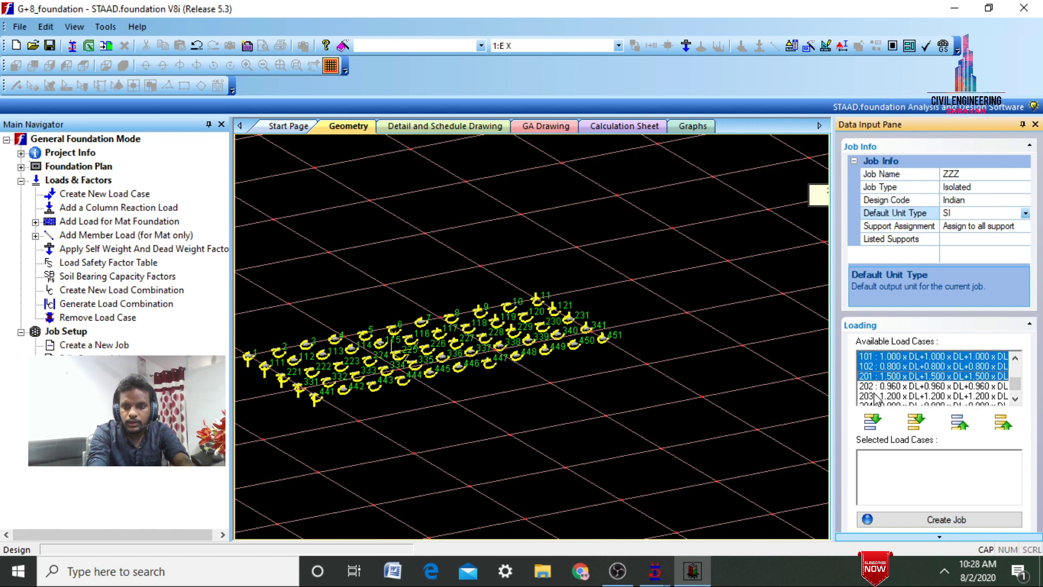
shift+click(875, 396)
click(1015, 402)
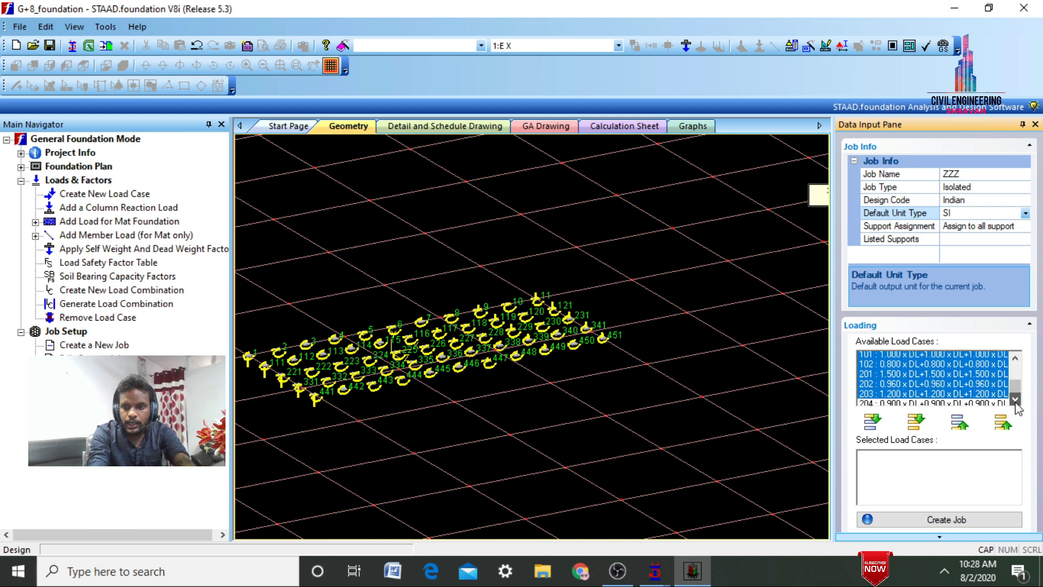
shift+click(994, 402)
click(873, 421)
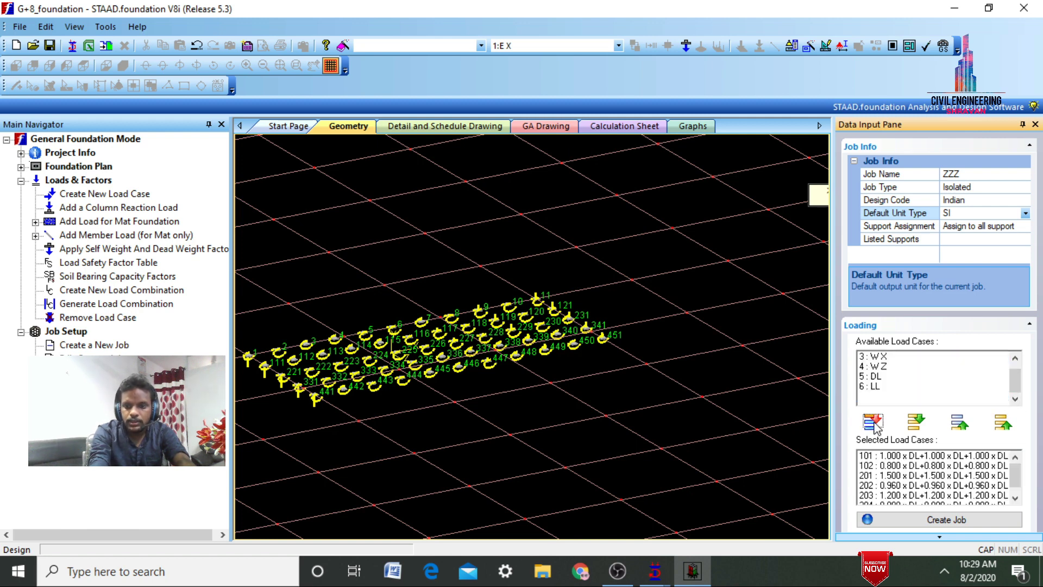
click(928, 519)
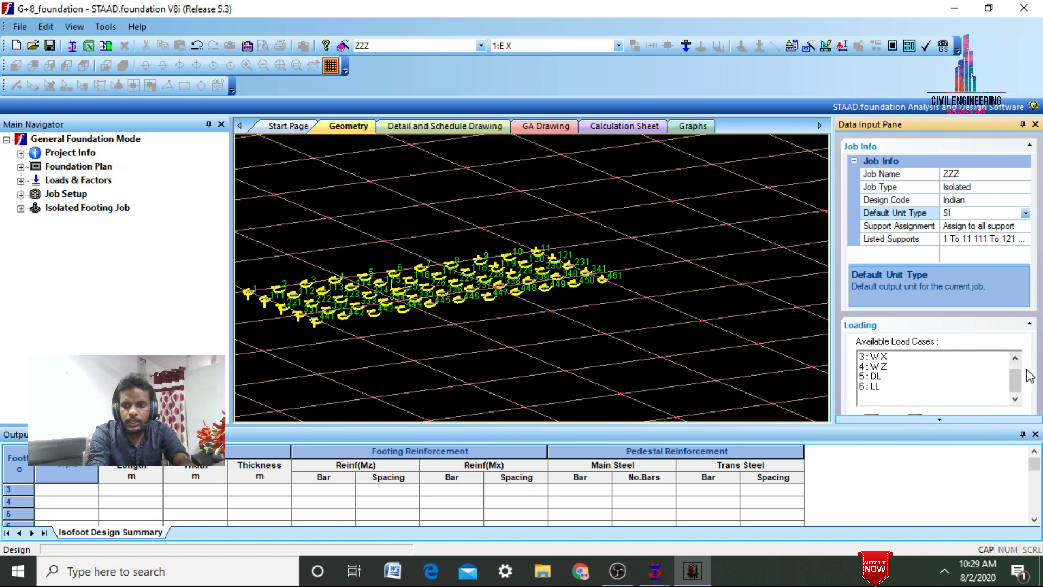
click(1034, 434)
In the isolated footing job's concrete and rebar parameters, set the concrete strength to 30 N/mm2 and the steel yield strength to 600 N/mm2
click(21, 209)
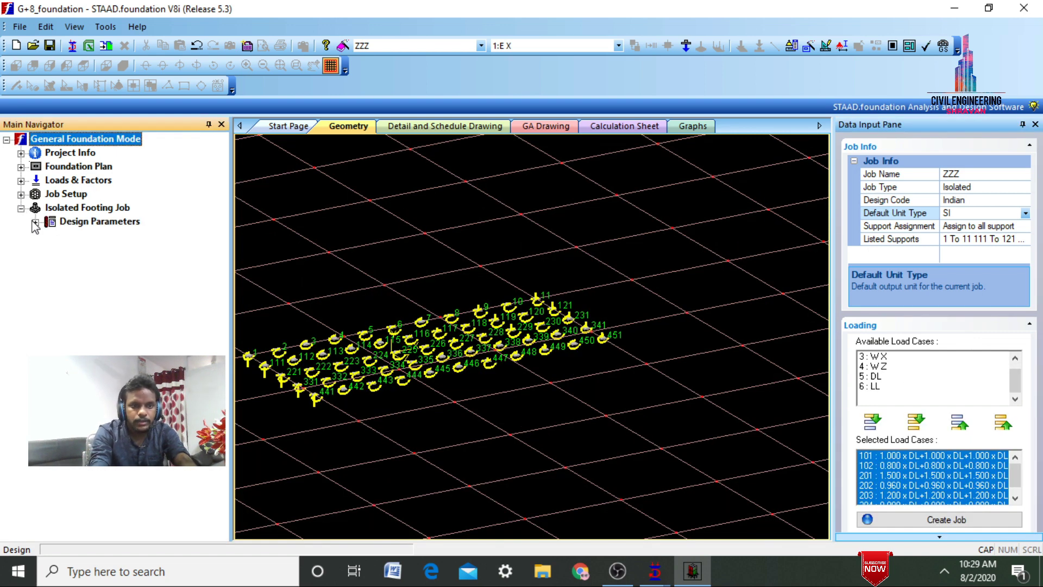
click(35, 222)
click(81, 237)
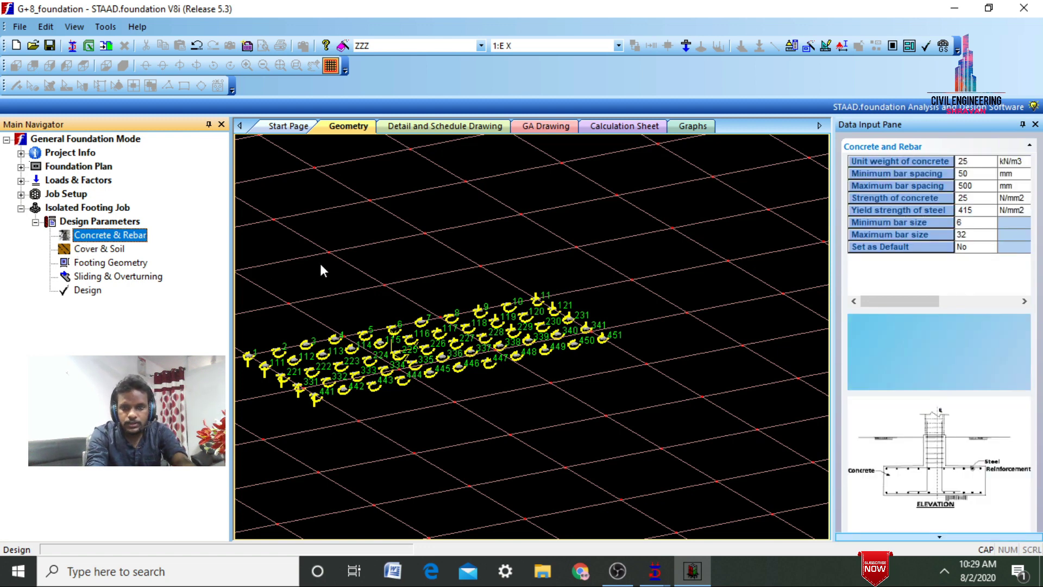
click(980, 199)
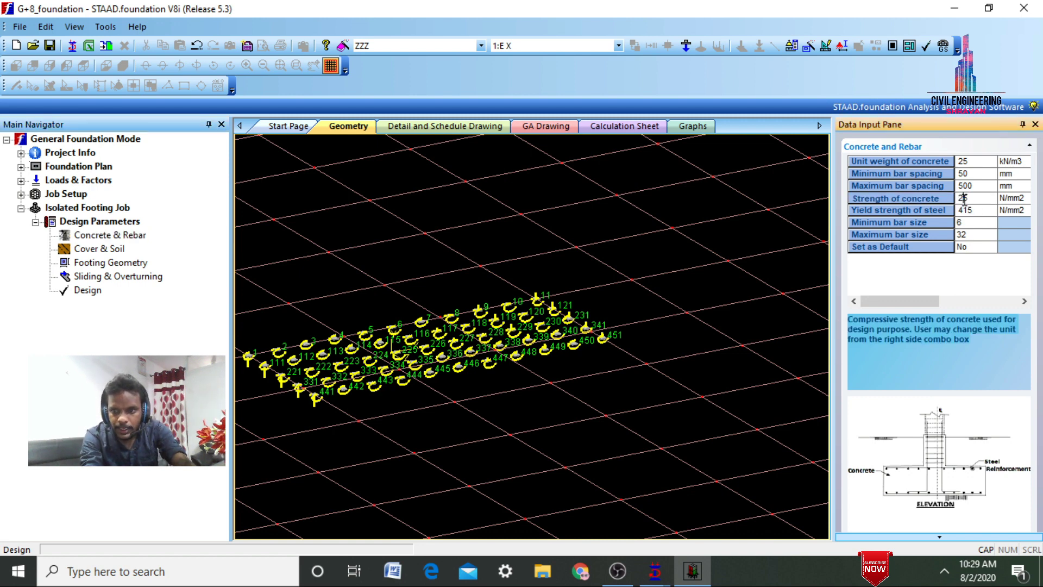
drag(971, 197, 924, 193)
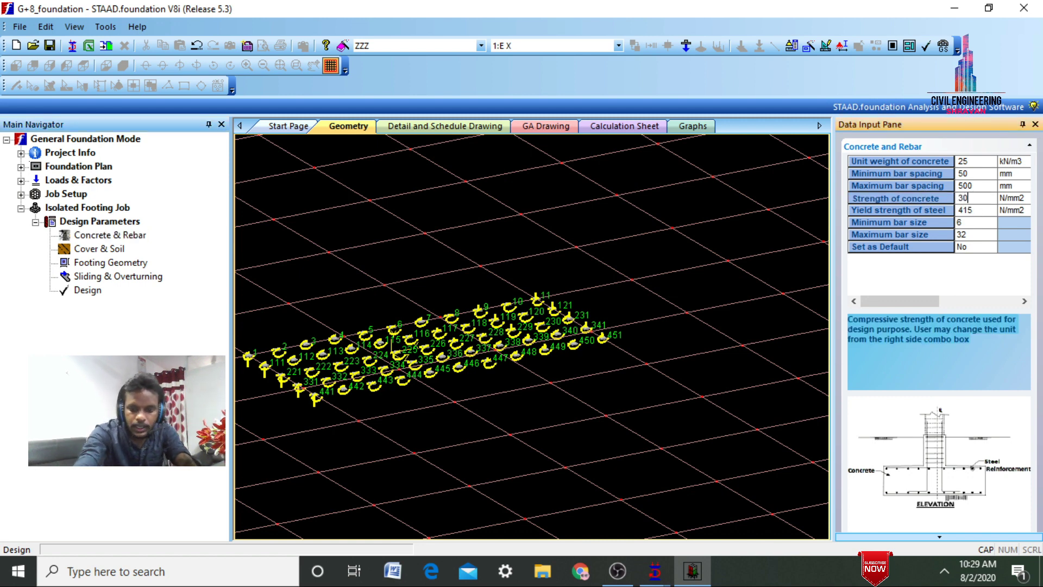
click(969, 209)
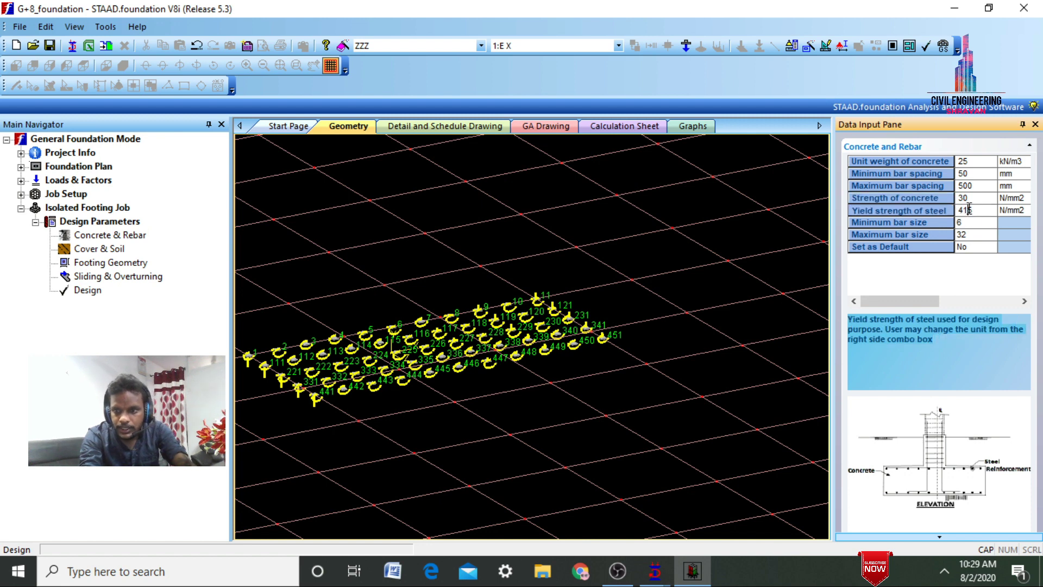
double_click(979, 209)
text(600)
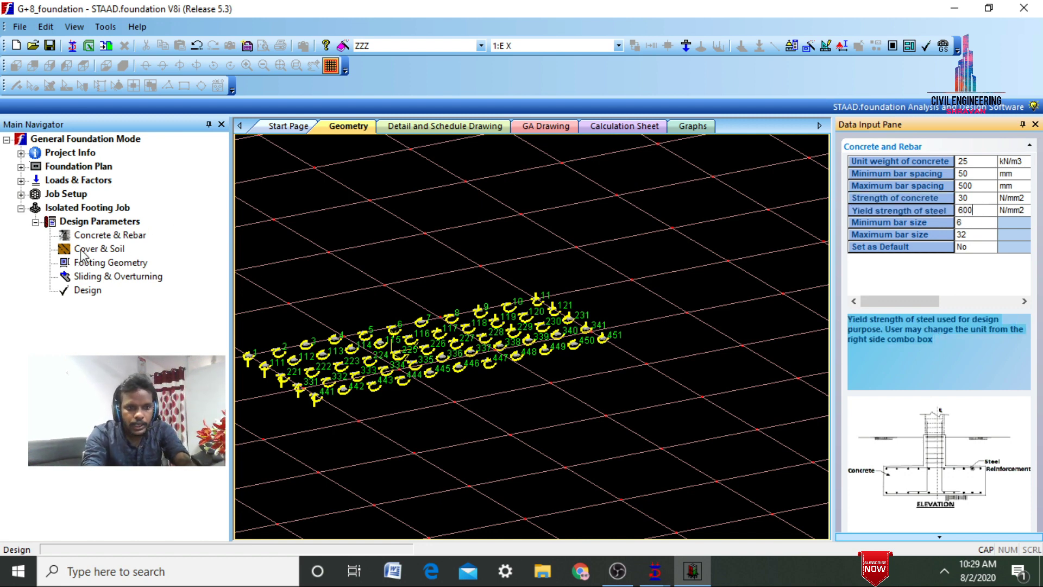
In the cover and soil parameters, set the soil bearing capacity to 180 kN/m2
click(82, 251)
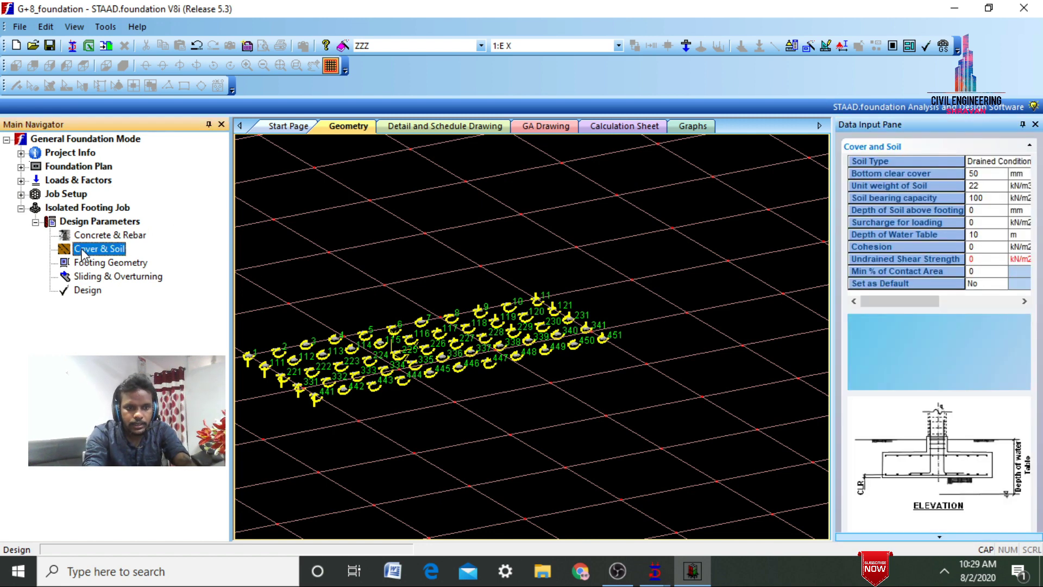
click(993, 199)
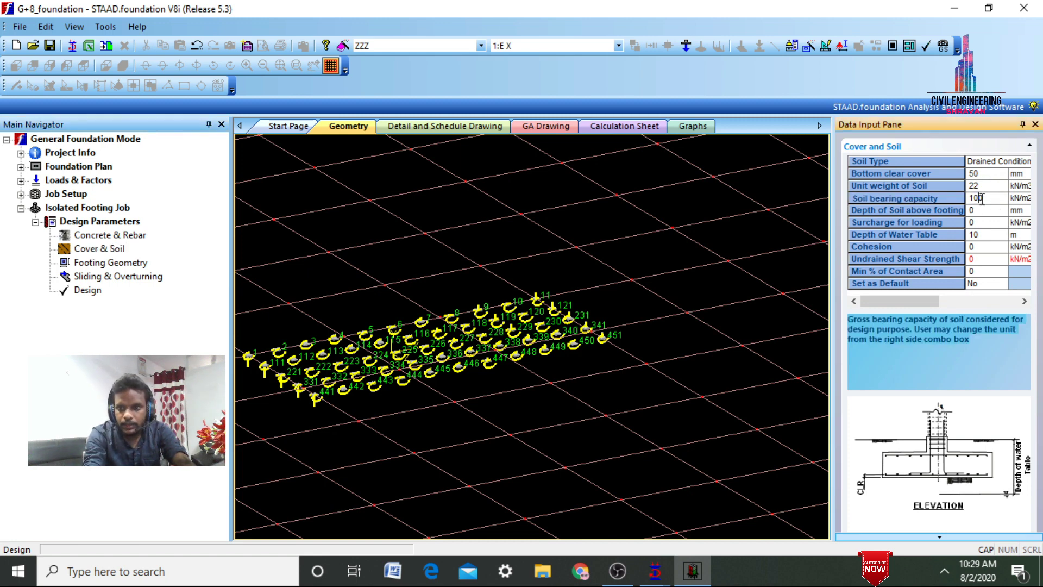
drag(984, 199, 954, 201)
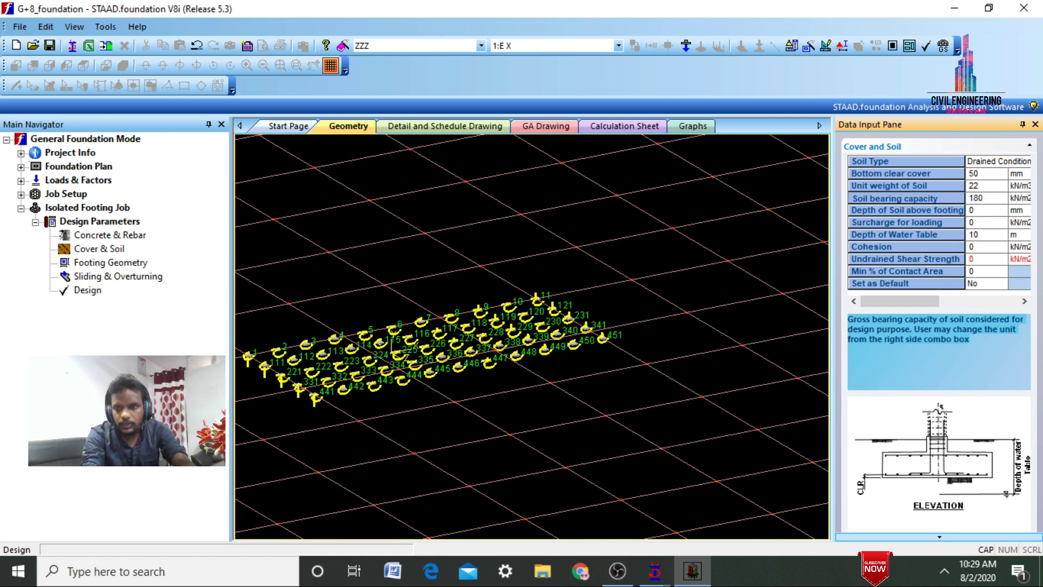
Check the footing geometry and the sliding and overturning parameters, and run the isolated footing design
click(115, 264)
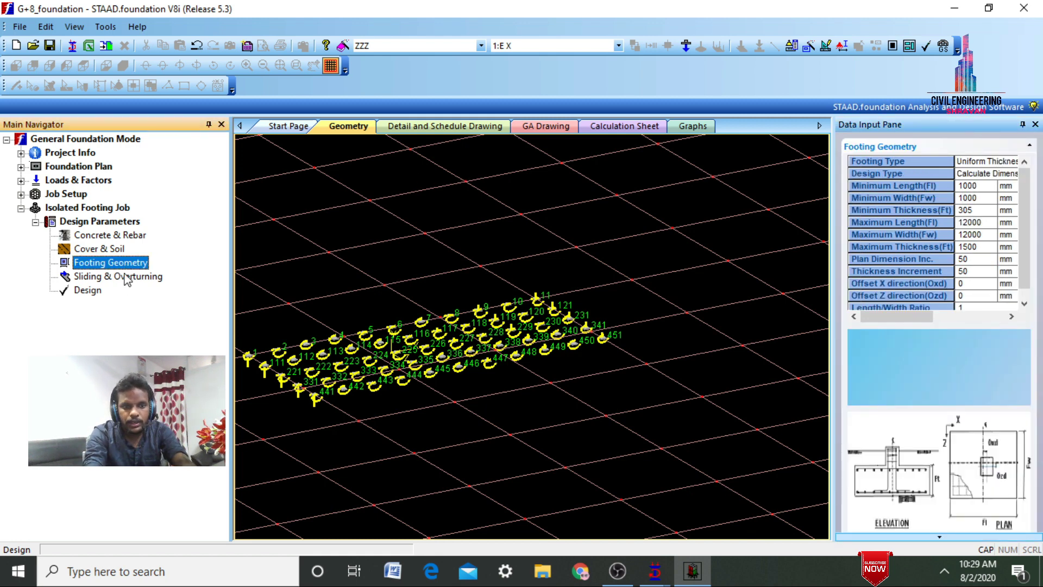
click(127, 279)
click(99, 294)
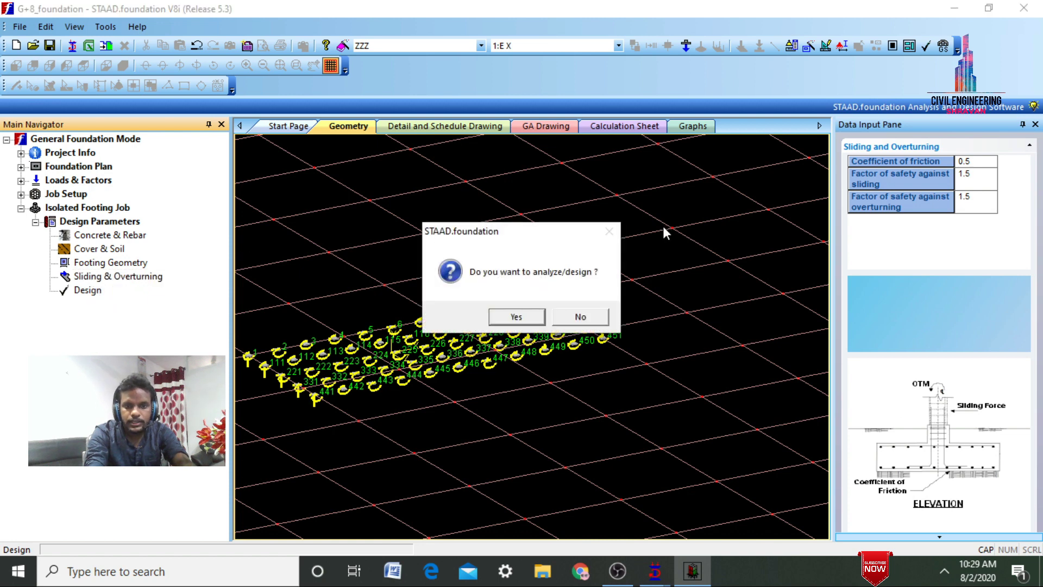
click(517, 317)
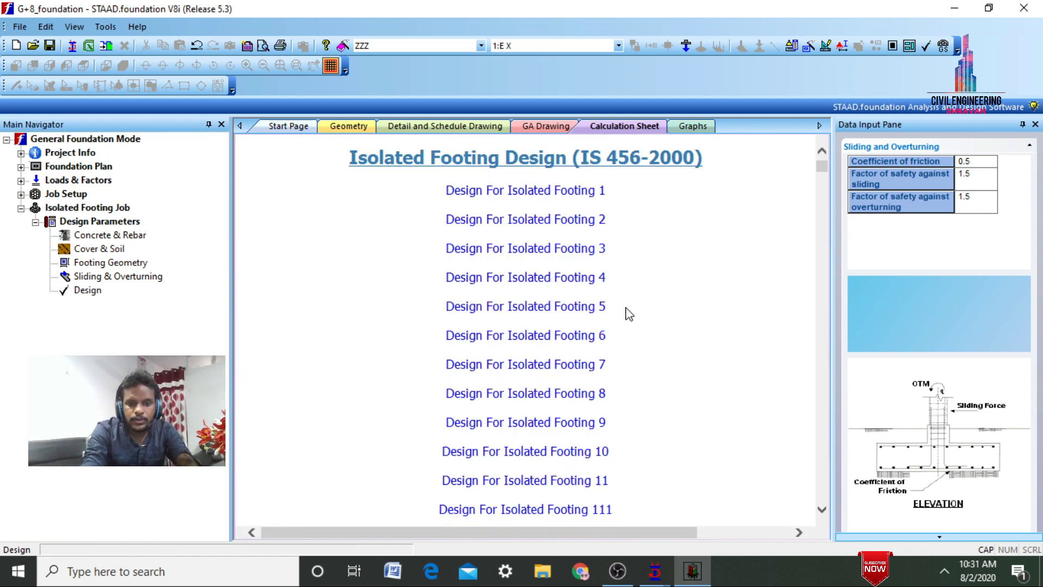
Open the calculations for isolated footing 6 and read through its footing size and reinforcement design
click(554, 341)
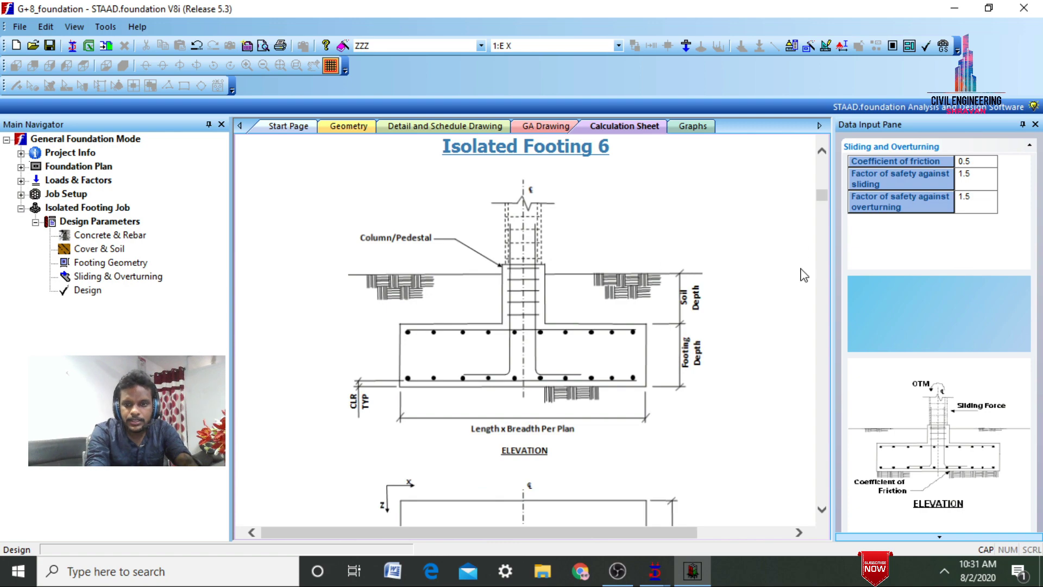
scroll(823, 287, down, 5)
scroll(827, 288, down, 15)
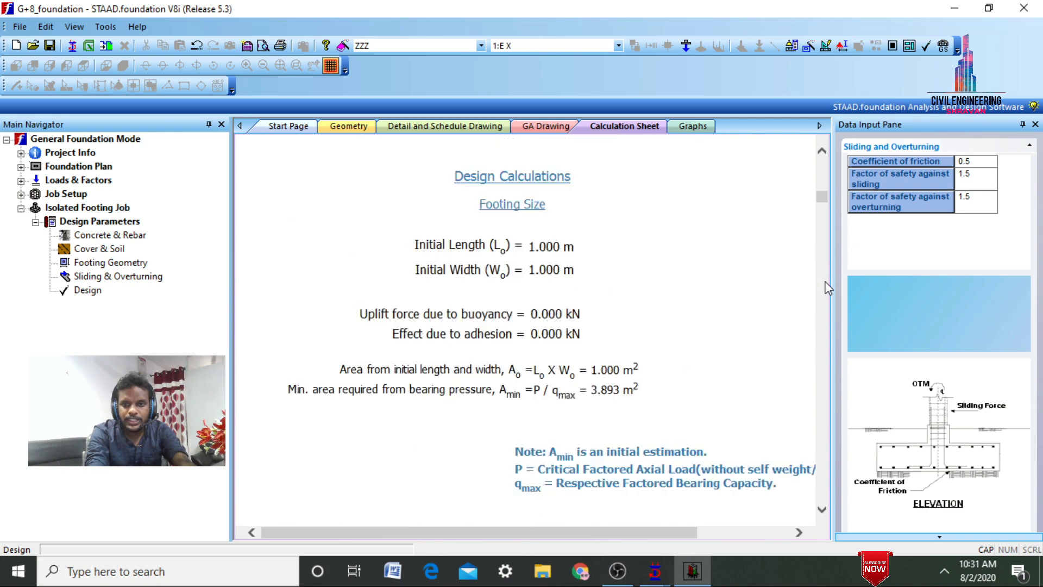
scroll(827, 288, down, 15)
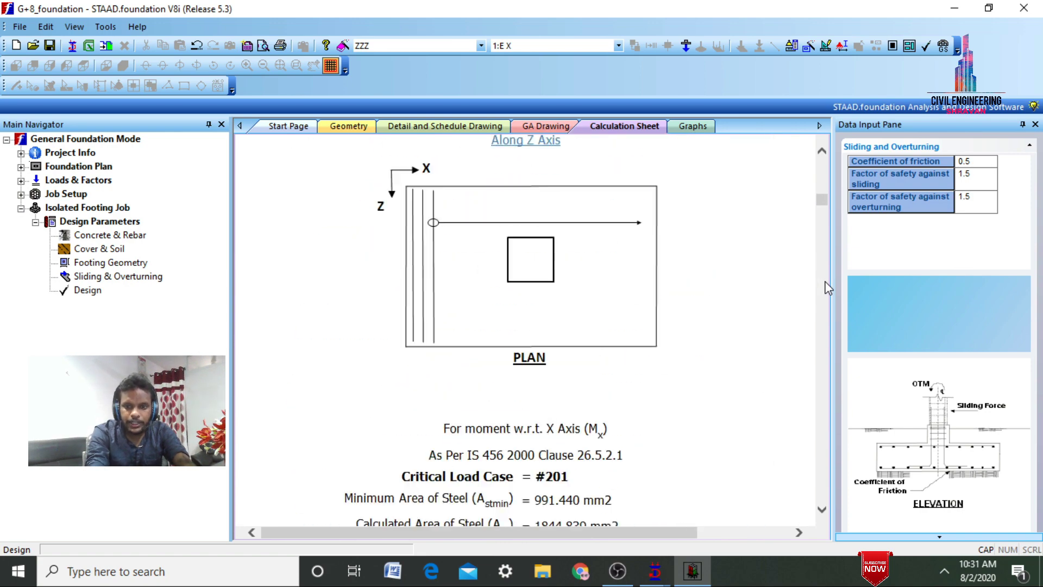
Review the footing schedule drawing and the general arrangement drawing, and return to the calculation sheet
click(296, 128)
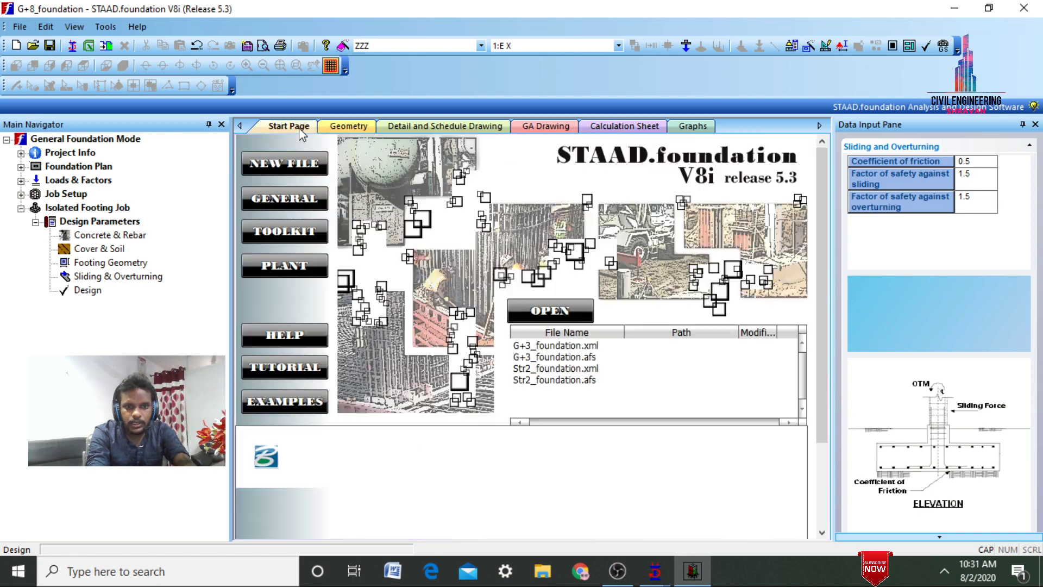
click(337, 125)
click(384, 126)
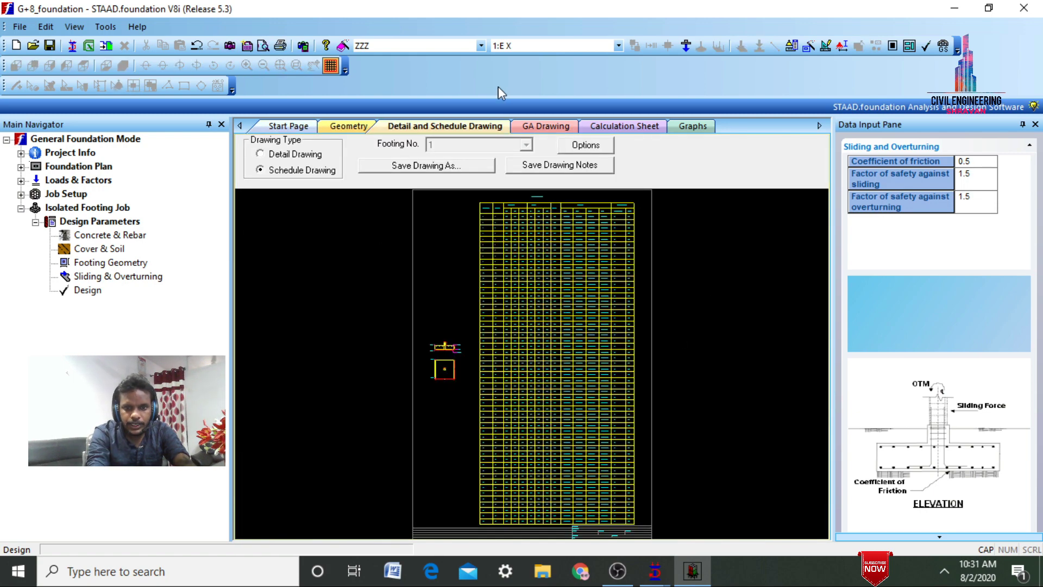
click(531, 128)
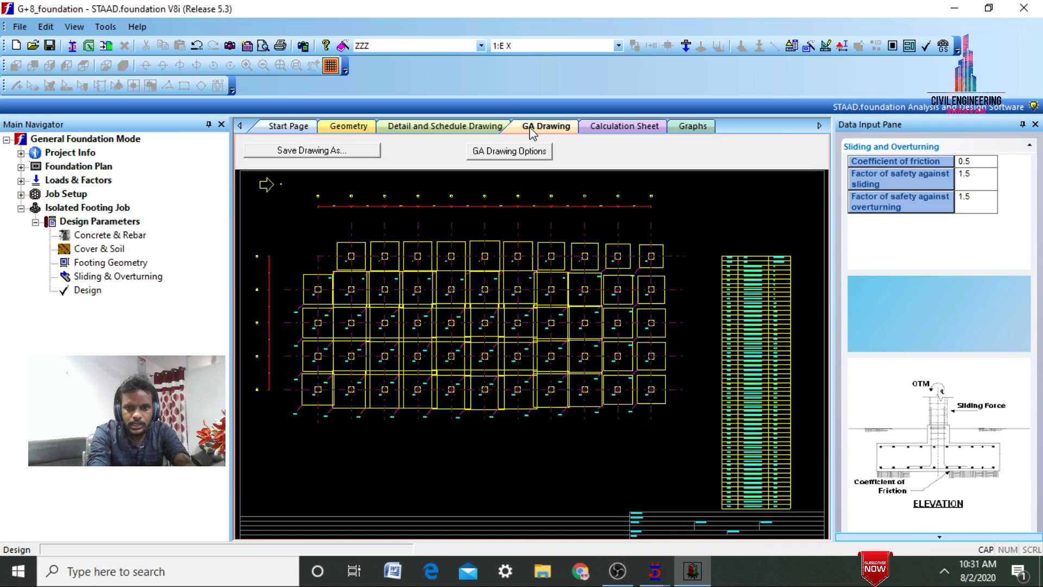
click(639, 128)
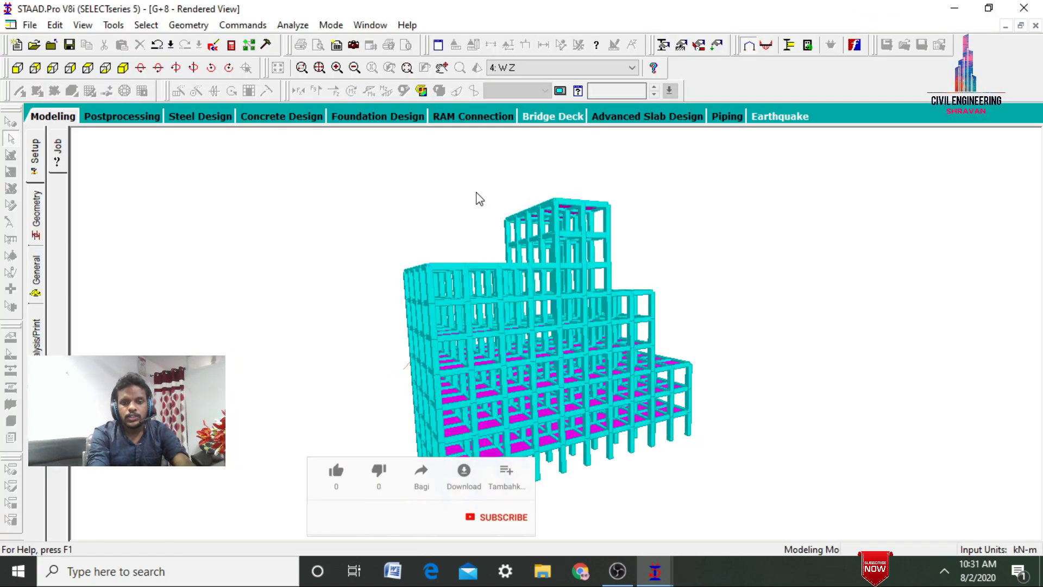
Switch to STAAD.Pro and examine the rendered G+8 building model from different sides, above and below
drag(479, 199, 591, 363)
drag(663, 356, 553, 363)
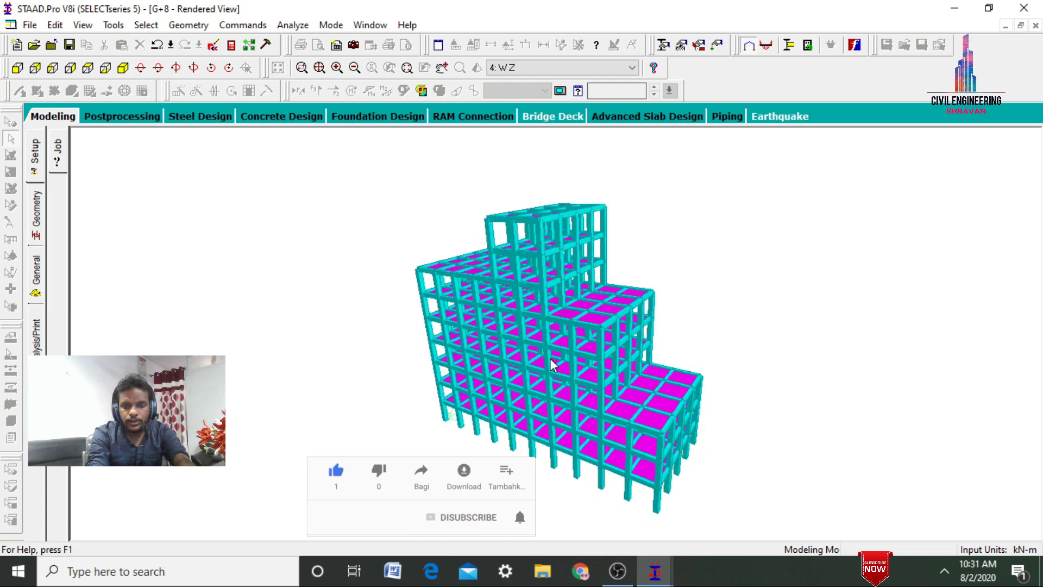
drag(522, 318, 724, 228)
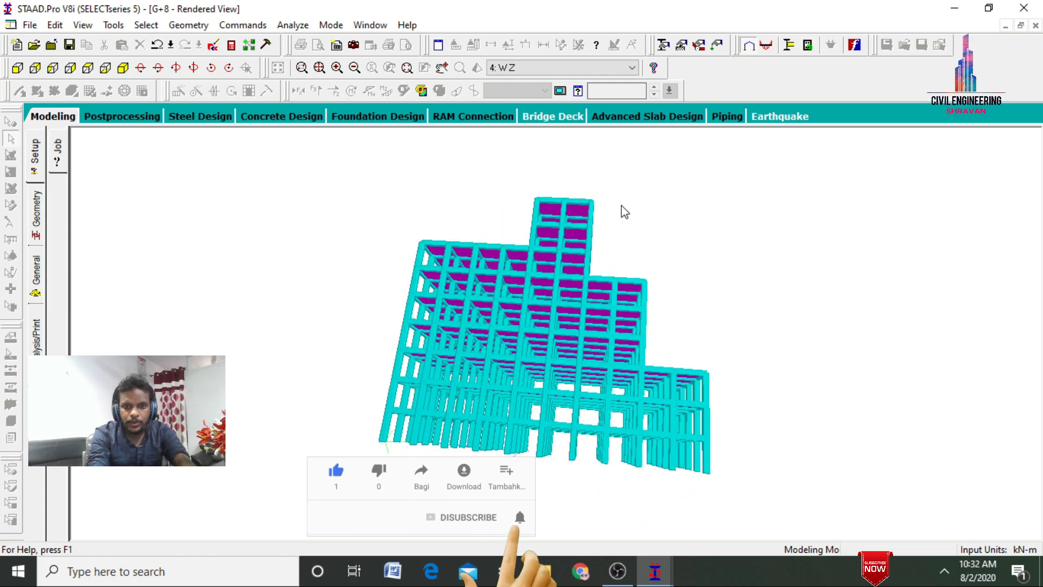
drag(588, 213, 584, 328)
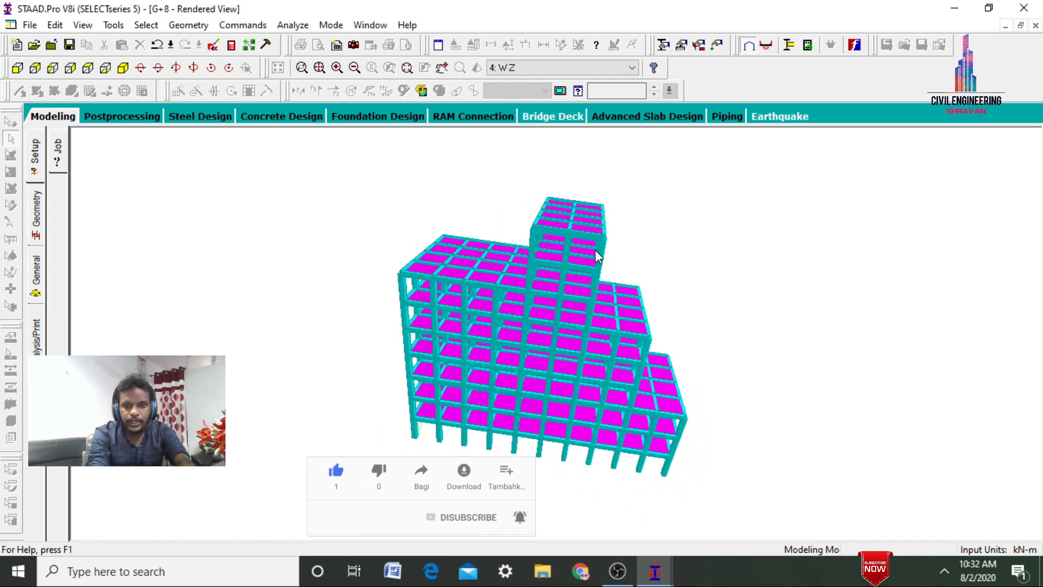
drag(598, 255, 458, 226)
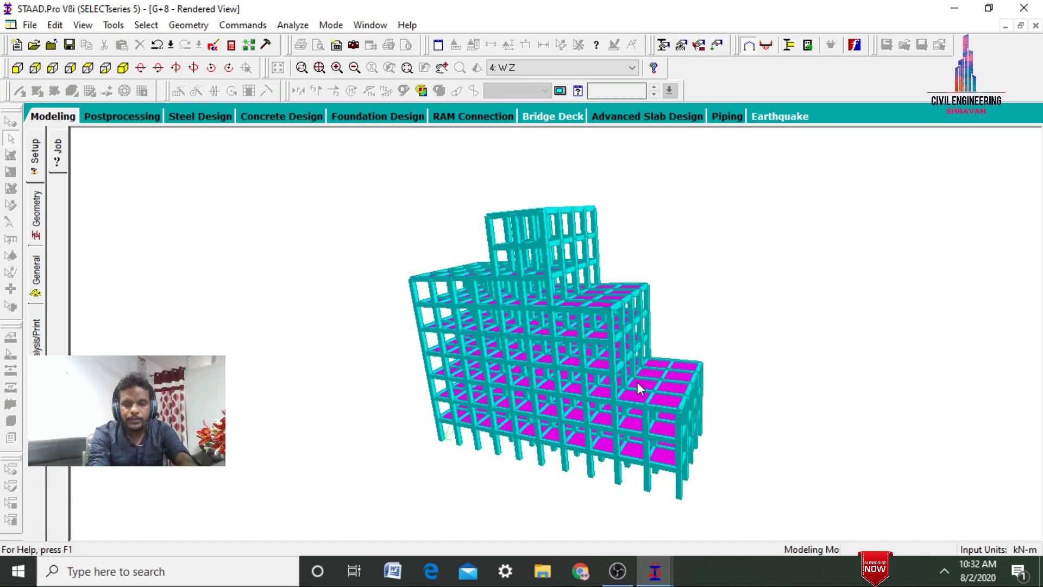
drag(637, 387, 450, 334)
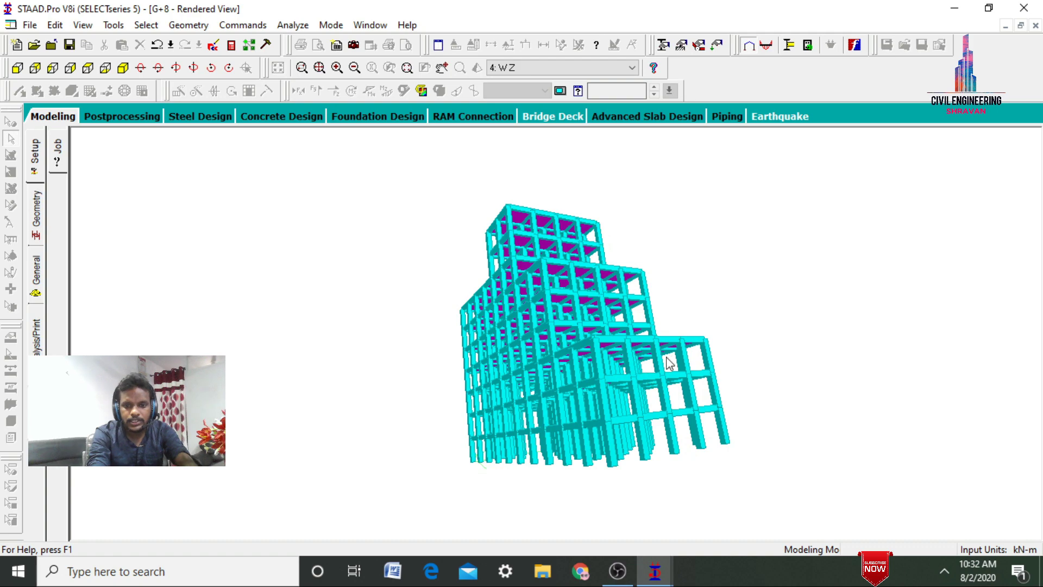
drag(669, 363, 609, 266)
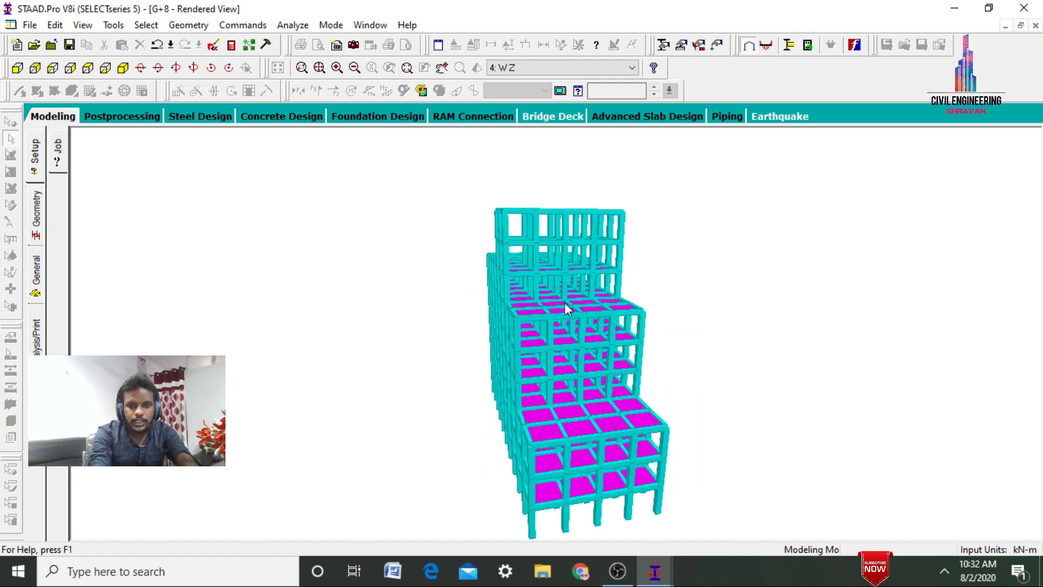
drag(567, 309, 423, 294)
drag(558, 334, 876, 289)
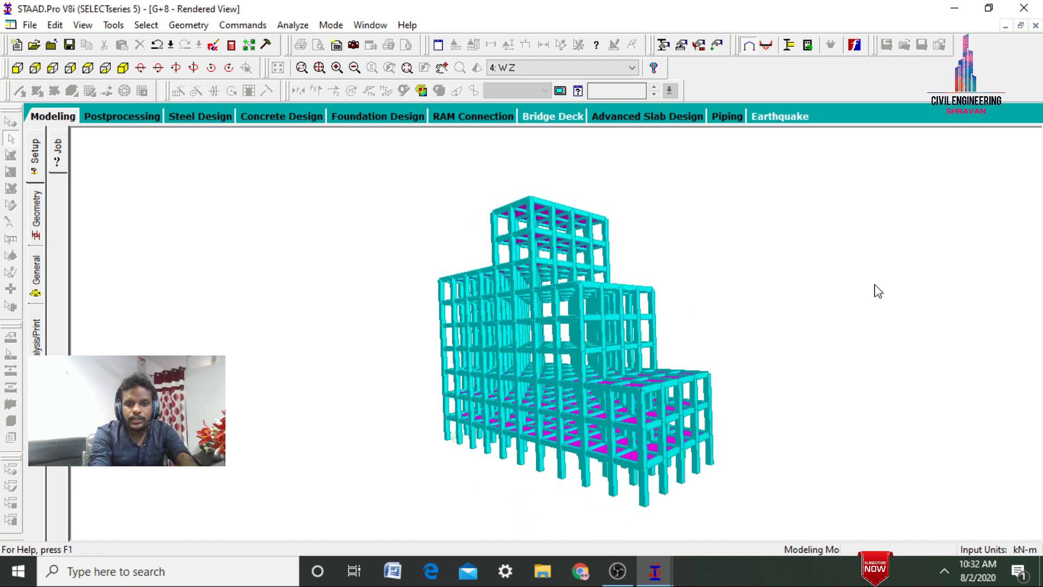
drag(522, 292, 701, 311)
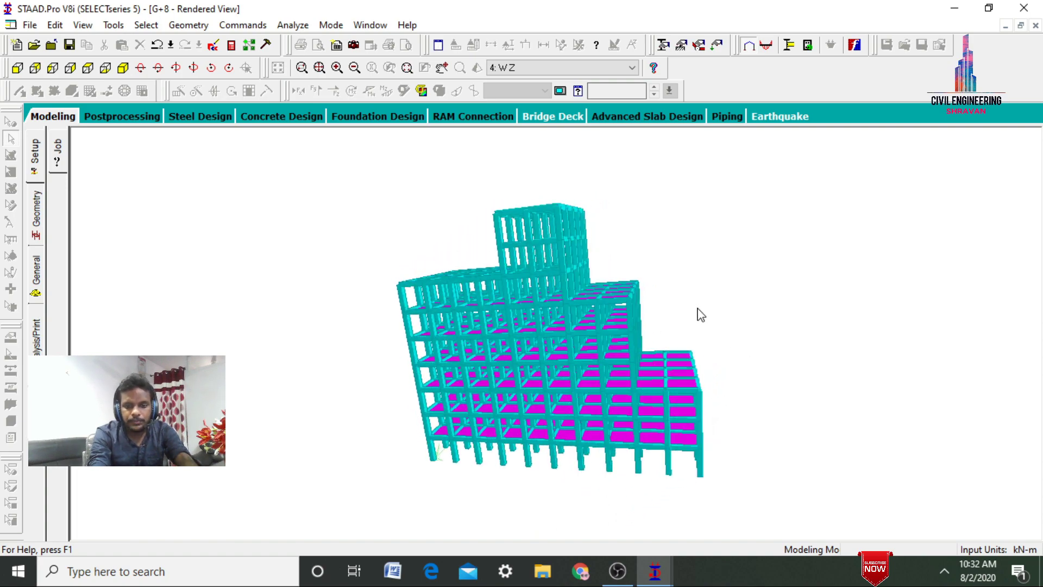